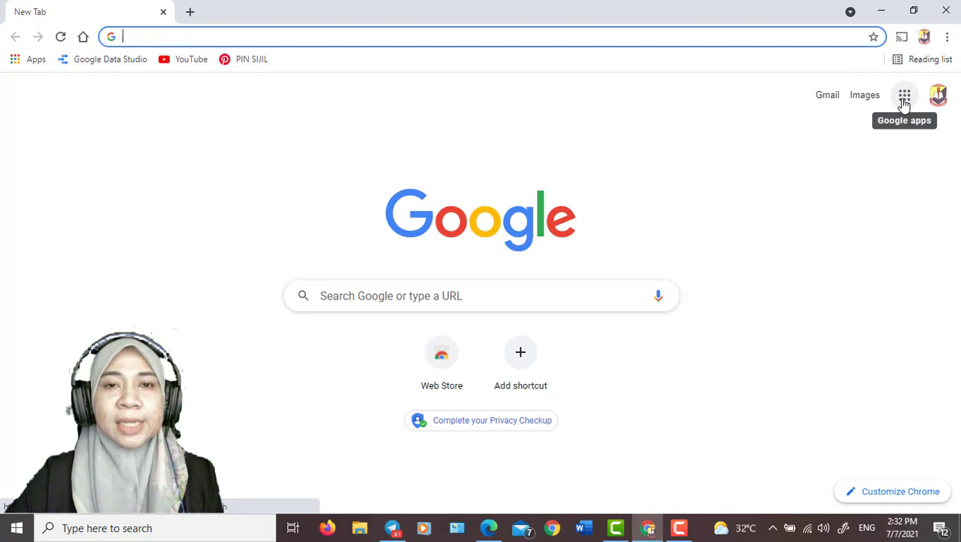
Open the BORANG PENYERTAAN form from the TEMPLATE SIJIL DIGITAL folder in Google Drive
click(905, 98)
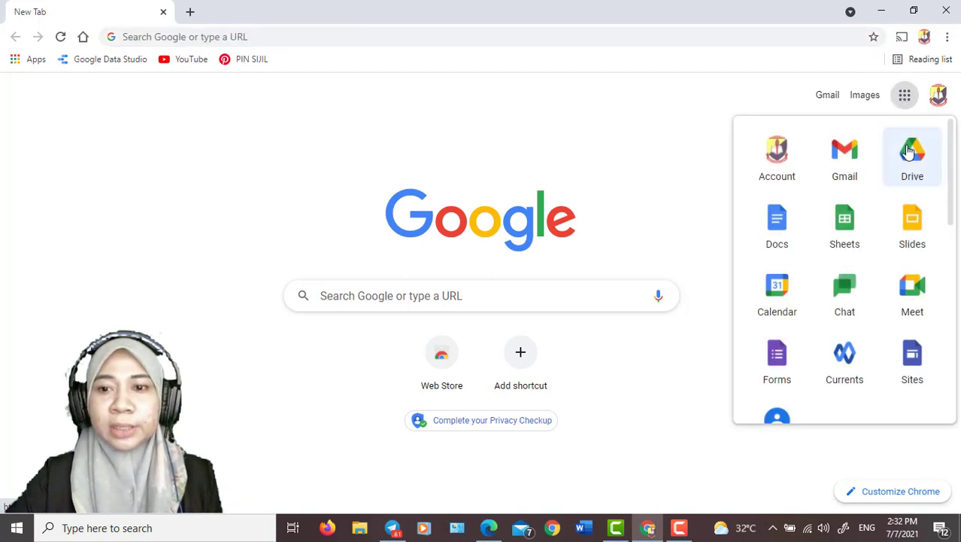
click(908, 150)
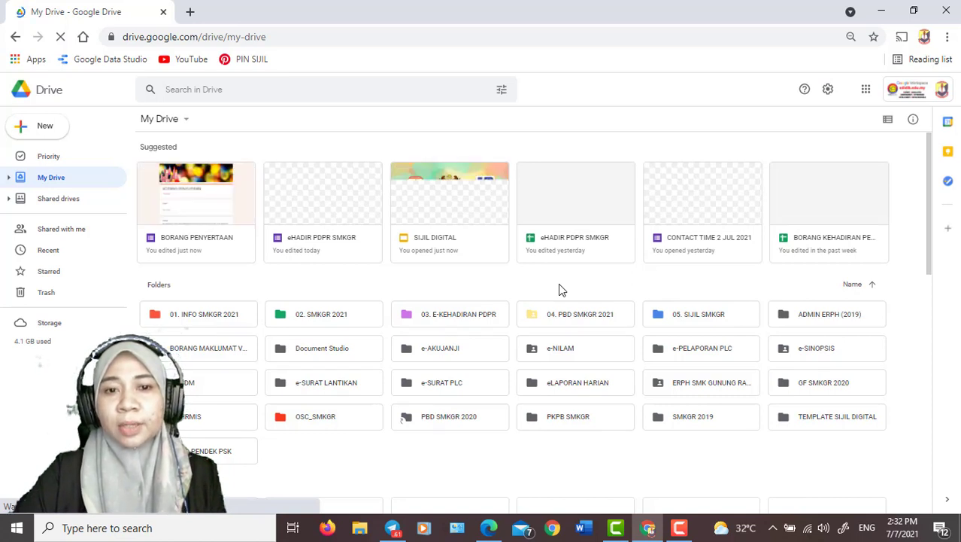
double_click(806, 424)
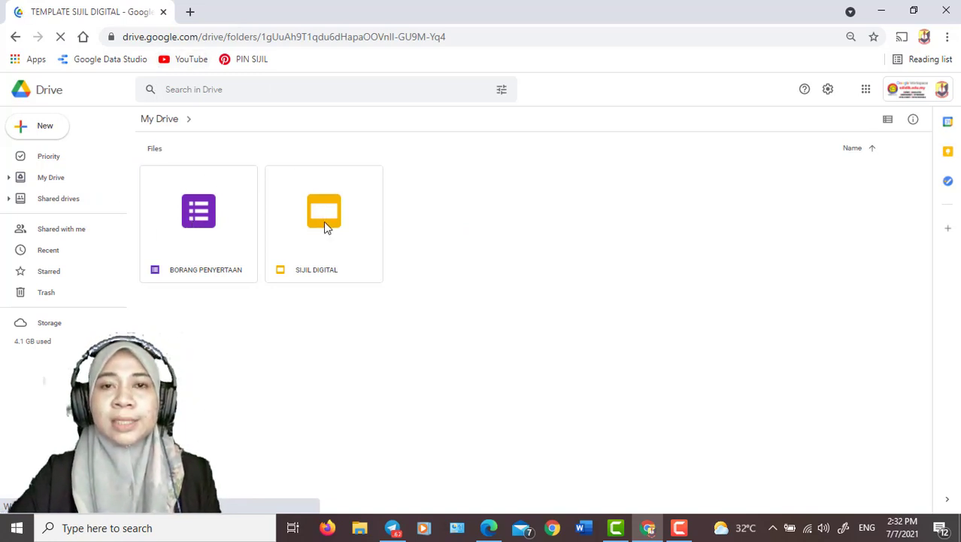
double_click(203, 228)
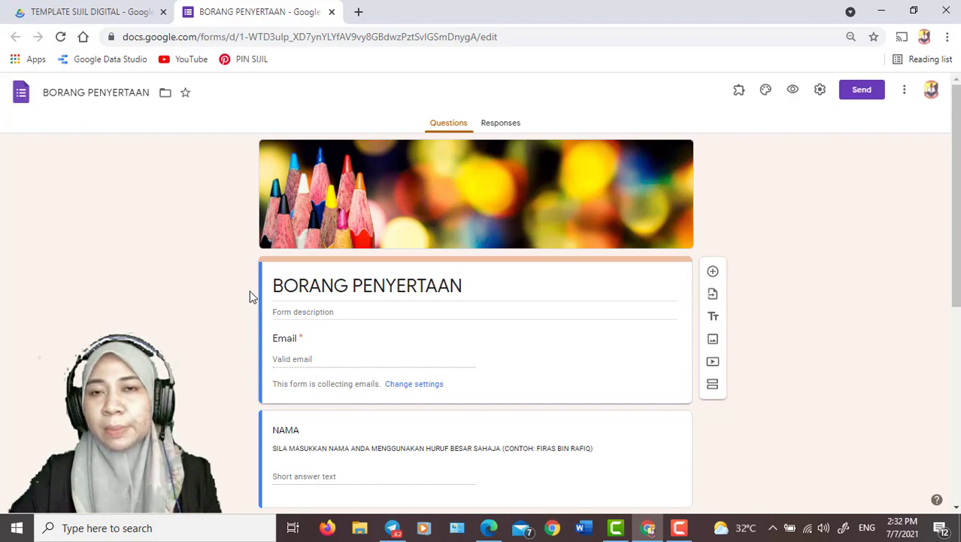
Change the PROGRAM question from short answer to multiple choice
scroll(294, 338, down, 1)
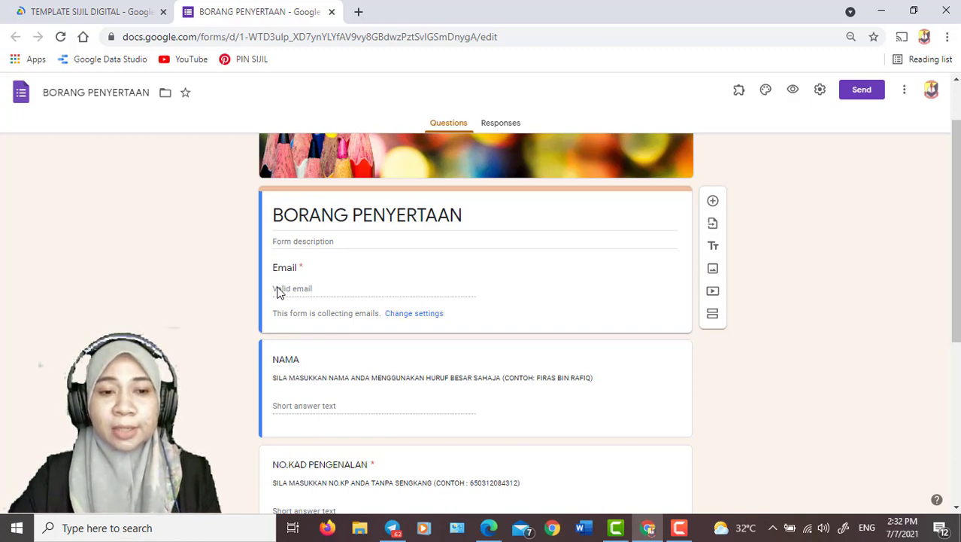
scroll(277, 292, down, 1)
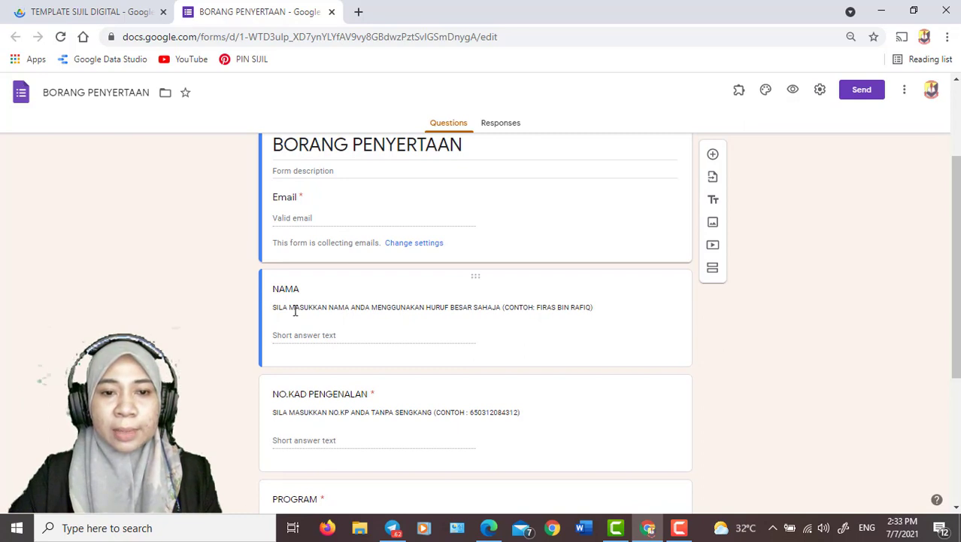
scroll(333, 333, down, 2)
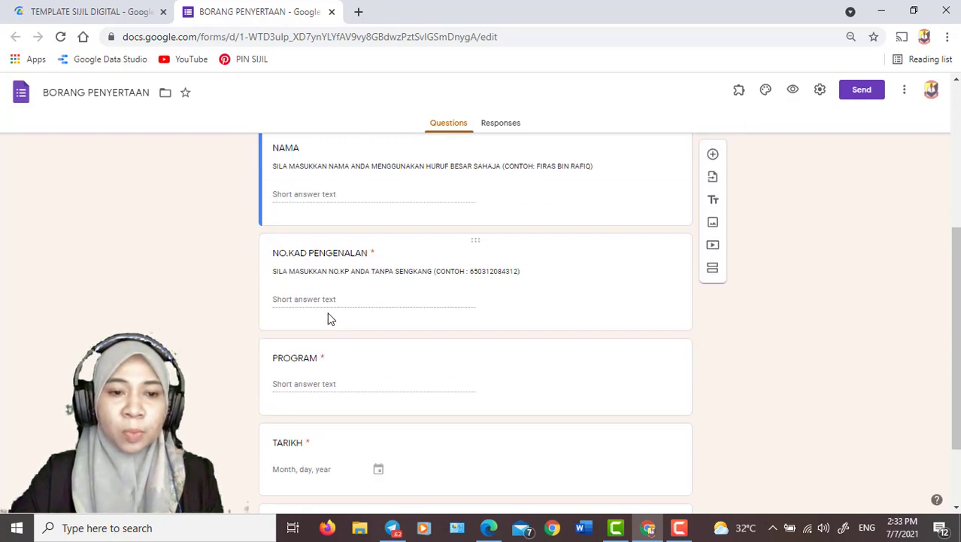
scroll(307, 388, down, 1)
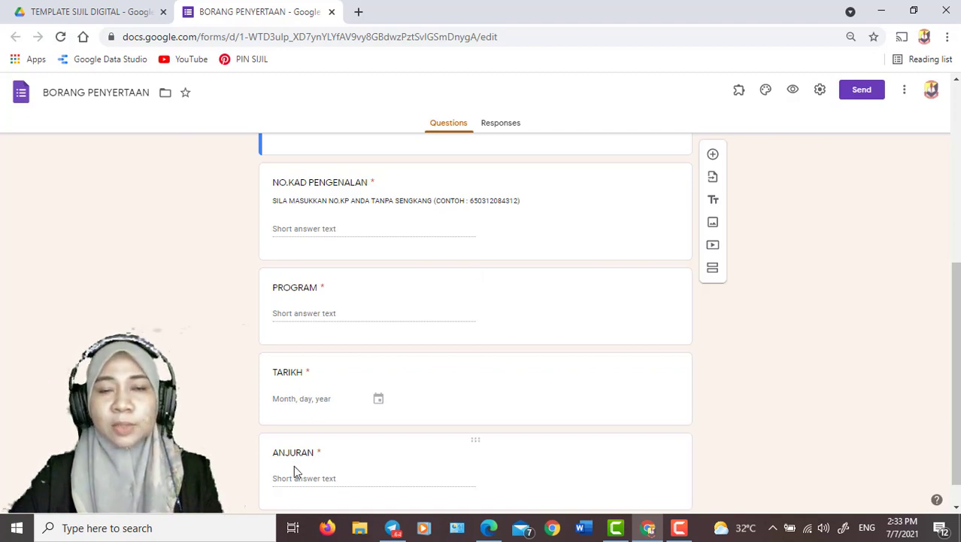
click(297, 317)
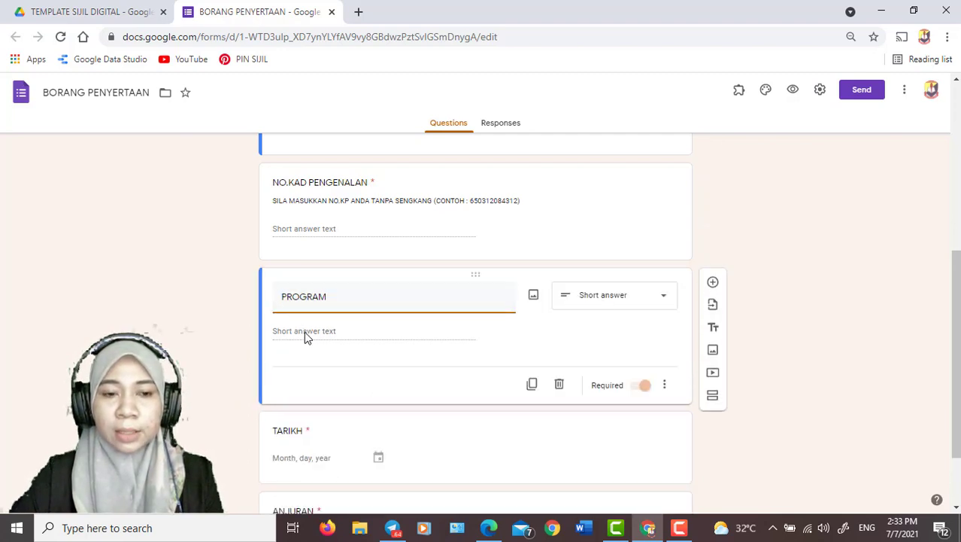
click(602, 302)
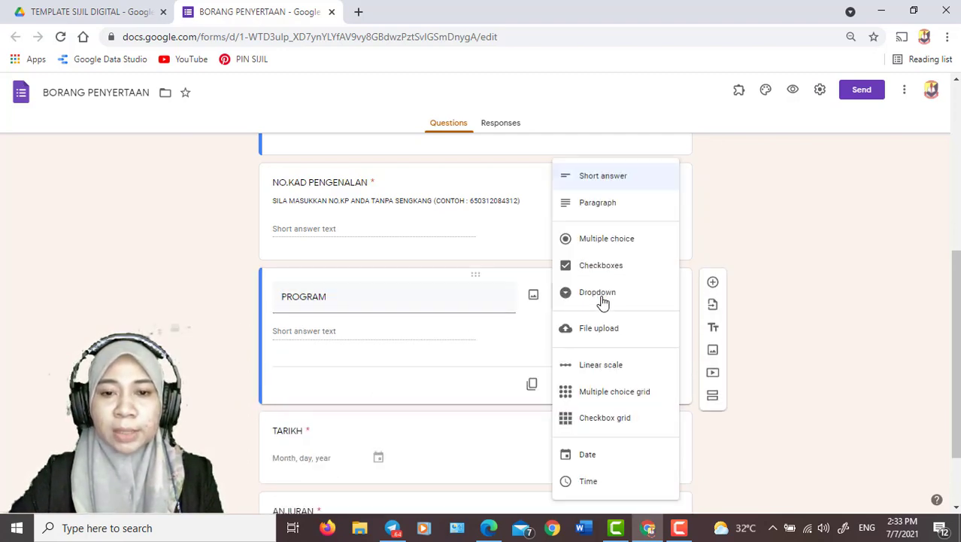
click(608, 248)
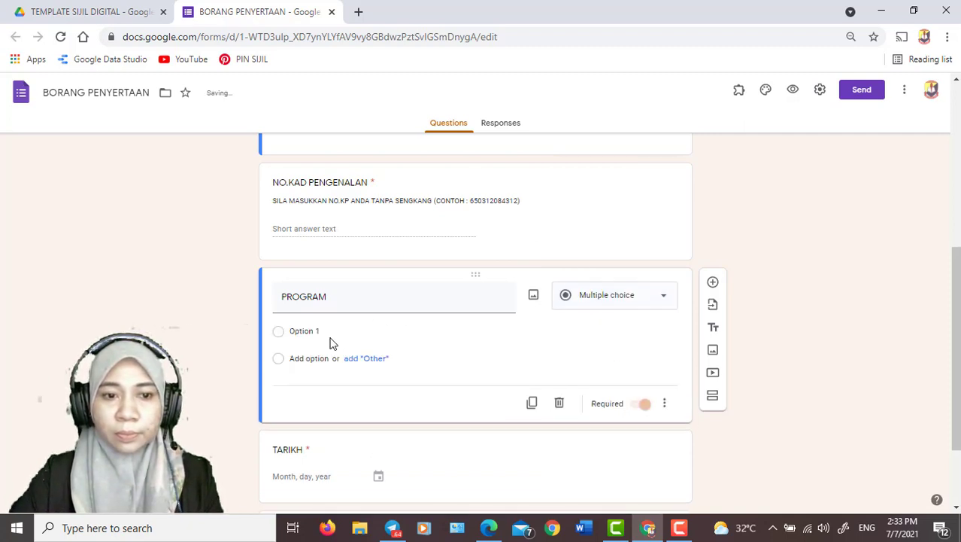
Name the first option of the PROGRAM question "PERTANDINGAN POP KUIZ PBB"
click(289, 331)
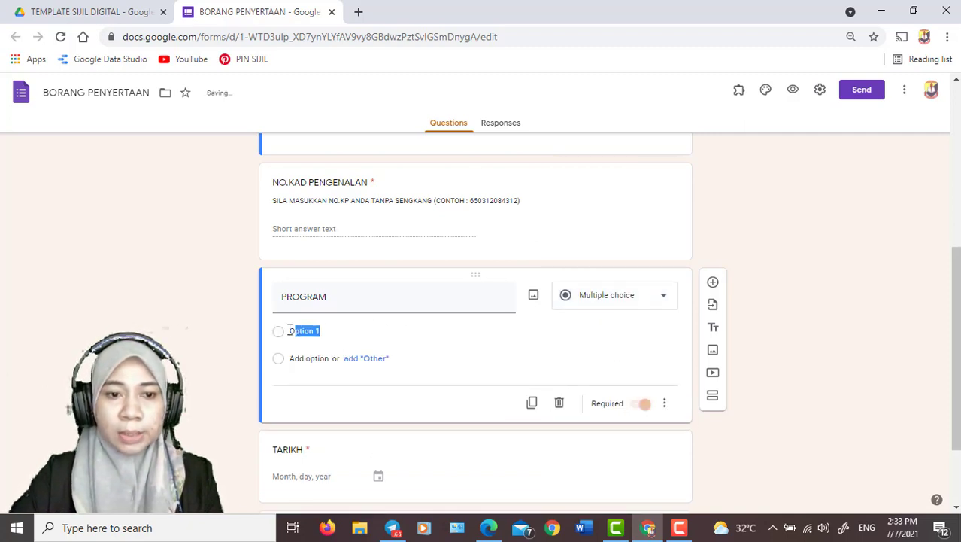
click(647, 386)
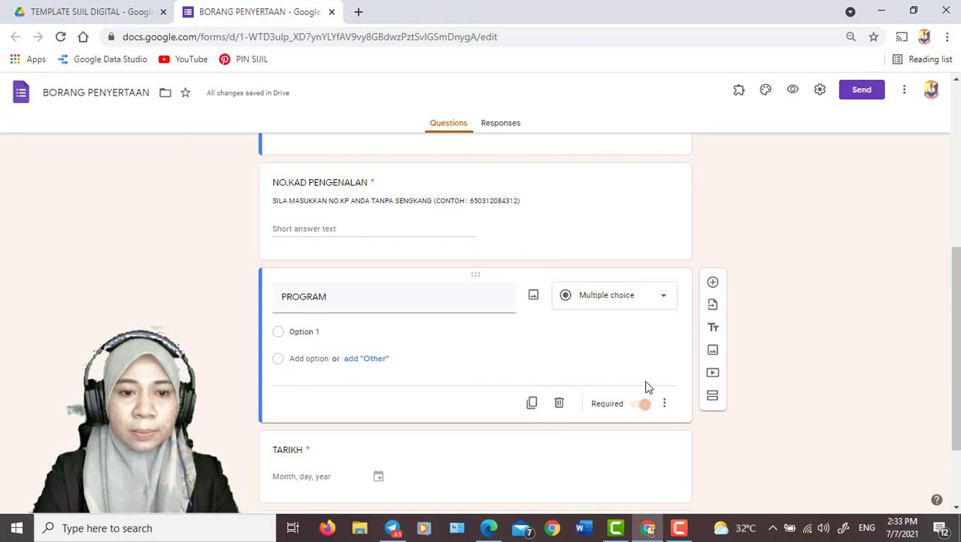
click(352, 325)
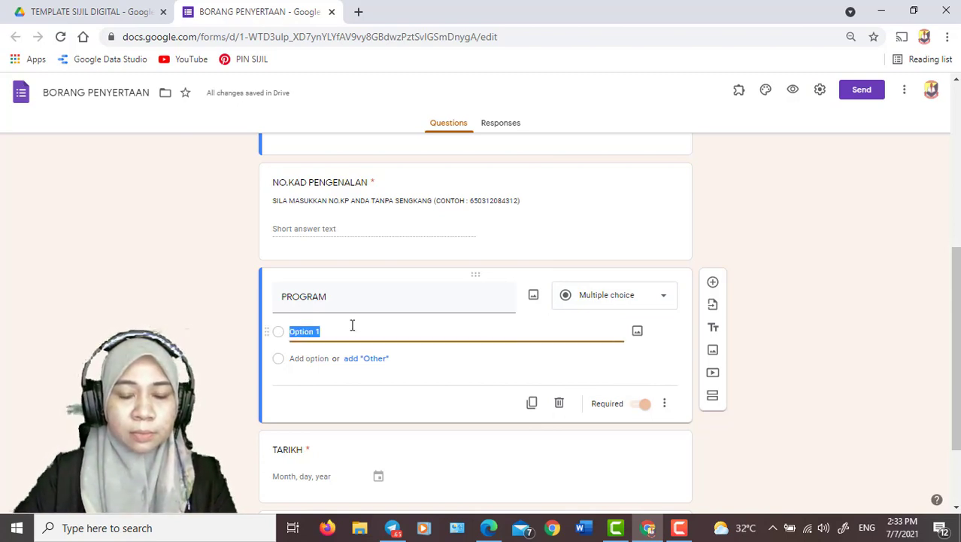
text(per)
key(BackSpace)
key(BackSpace)
key(BackSpace)
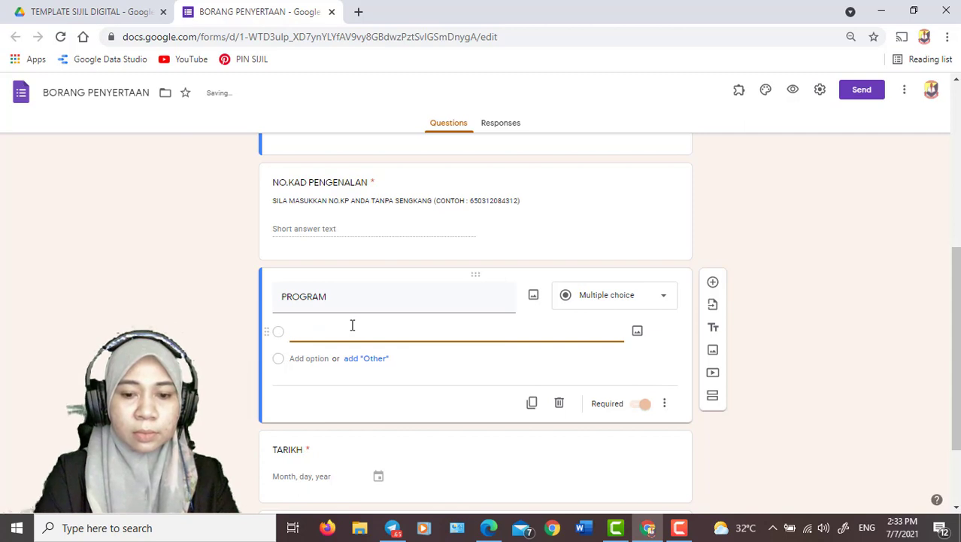
text(PERTANDIG)
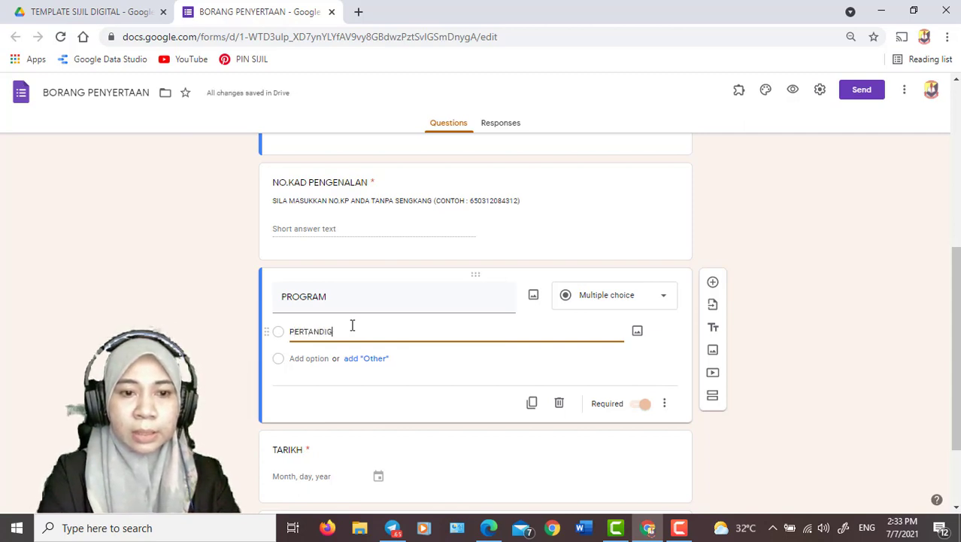
key(BackSpace)
text(NGAN)
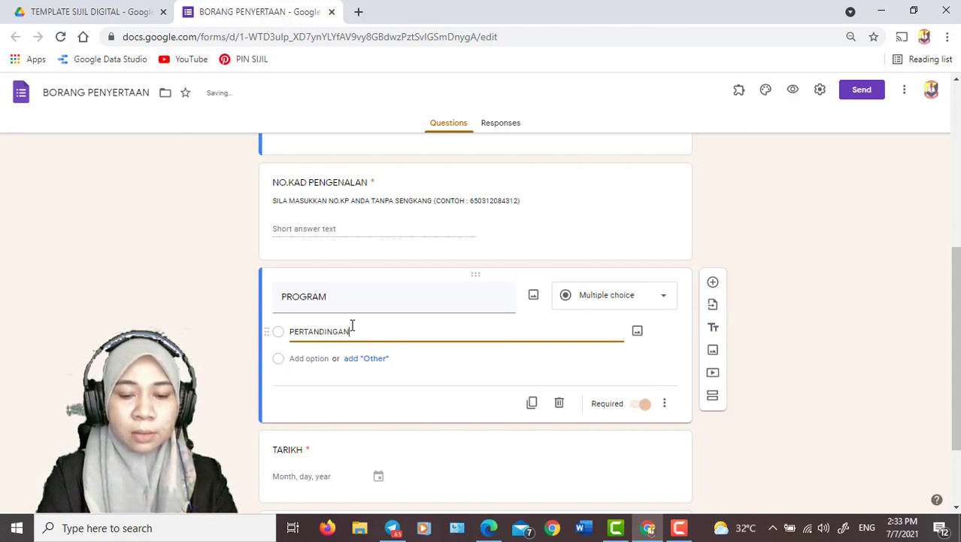
text( POP KUI)
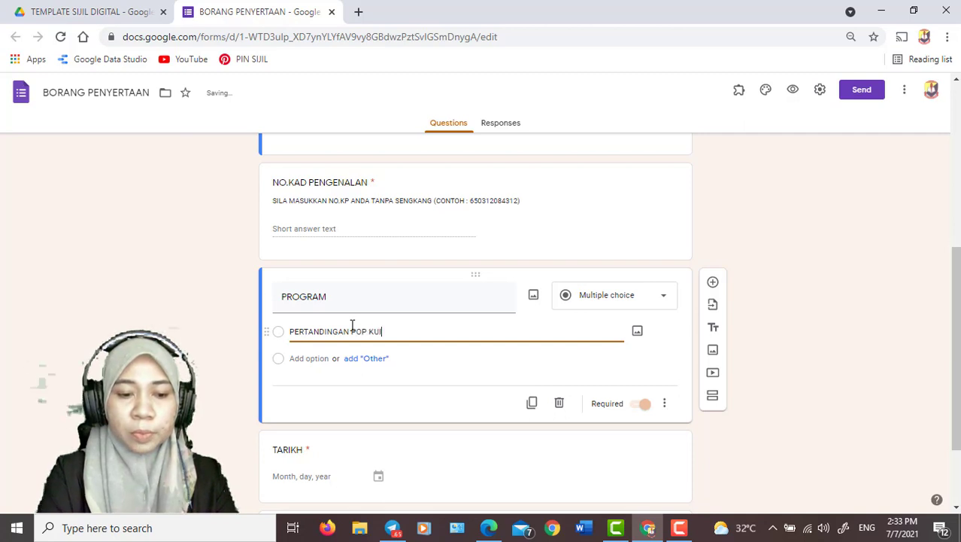
text(Z PNN)
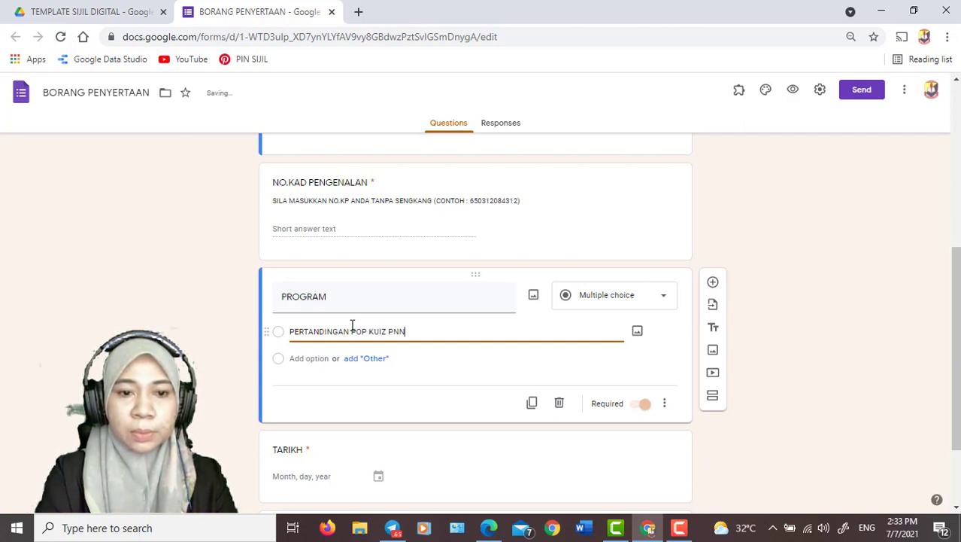
key(BackSpace)
key(BackSpace)
text(BB)
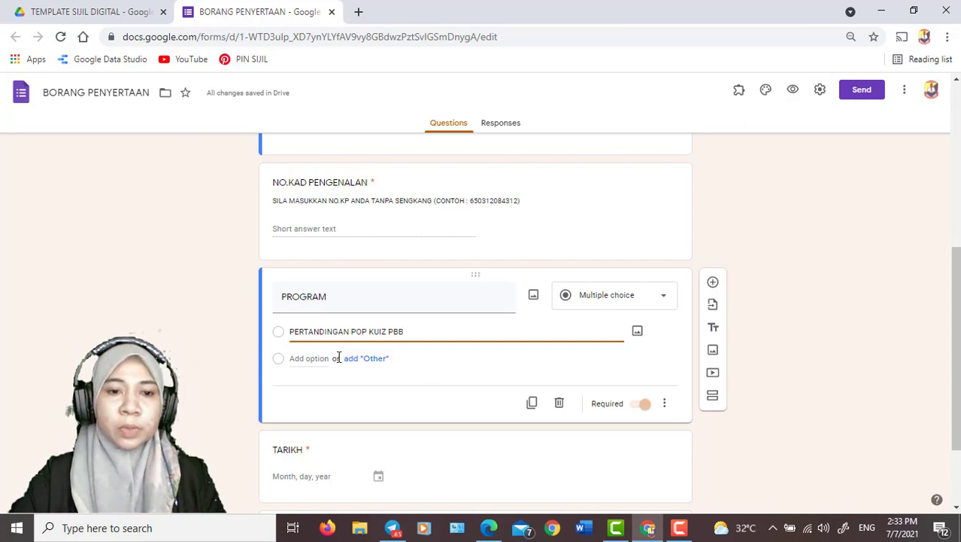
Change the TARIKH question to multiple choice with the single option "7 JULAI 2021"
scroll(354, 362, down, 2)
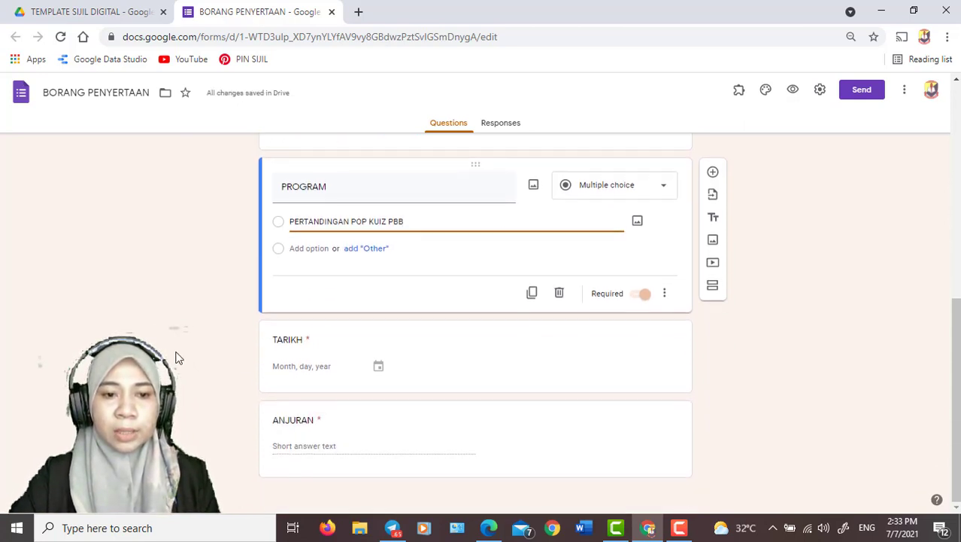
click(345, 373)
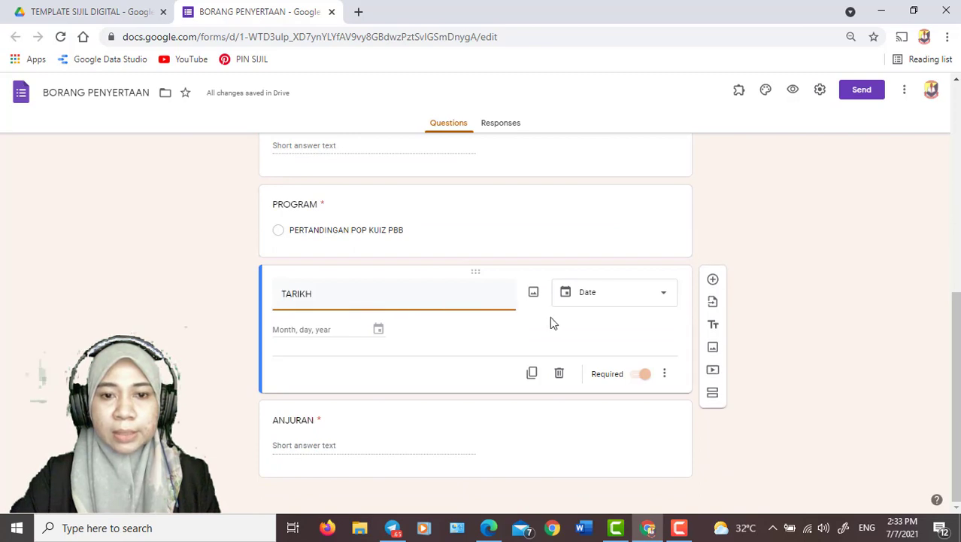
click(612, 301)
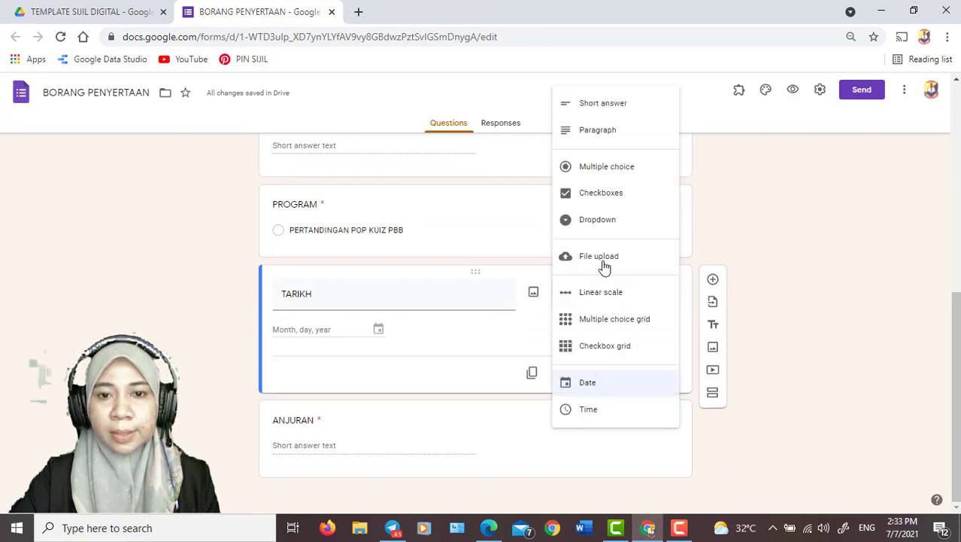
click(605, 169)
click(316, 329)
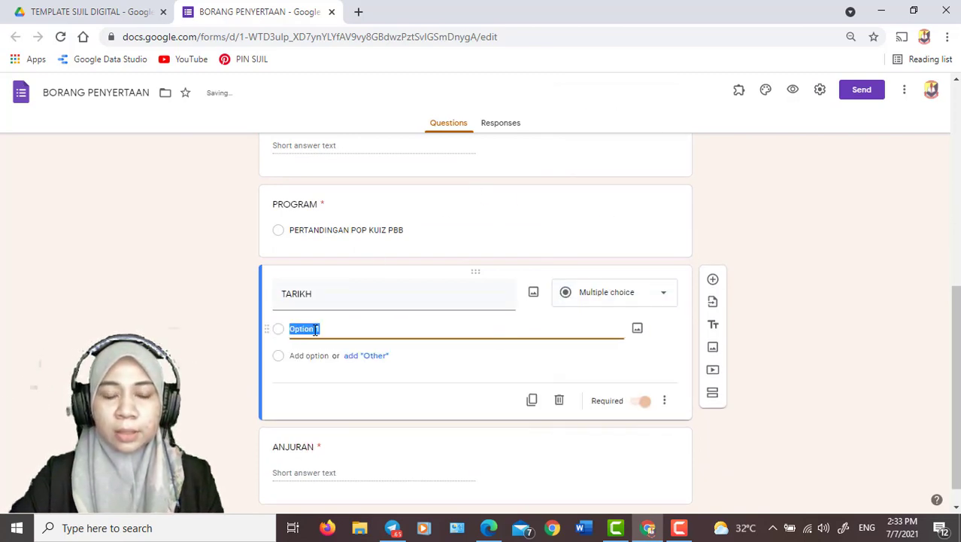
text(7 JU)
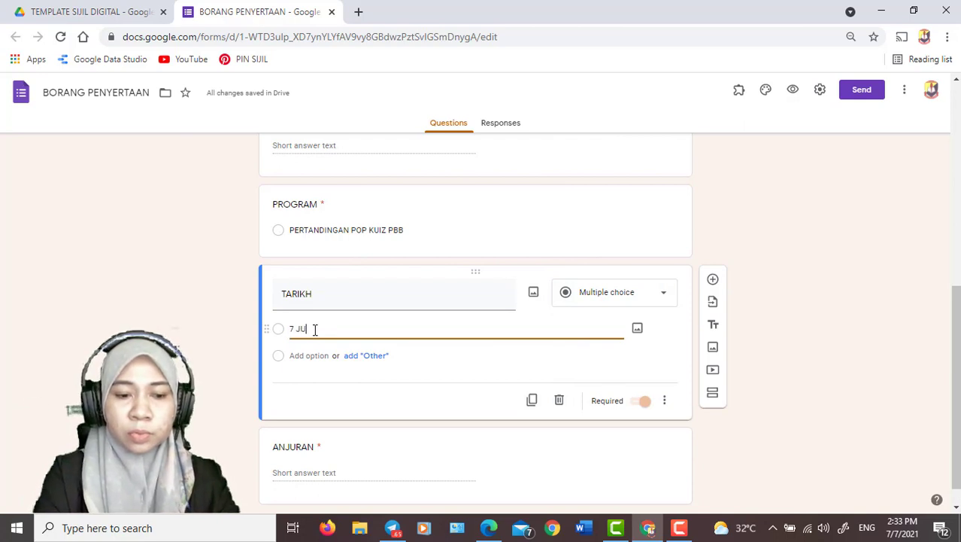
text(LAI 2021)
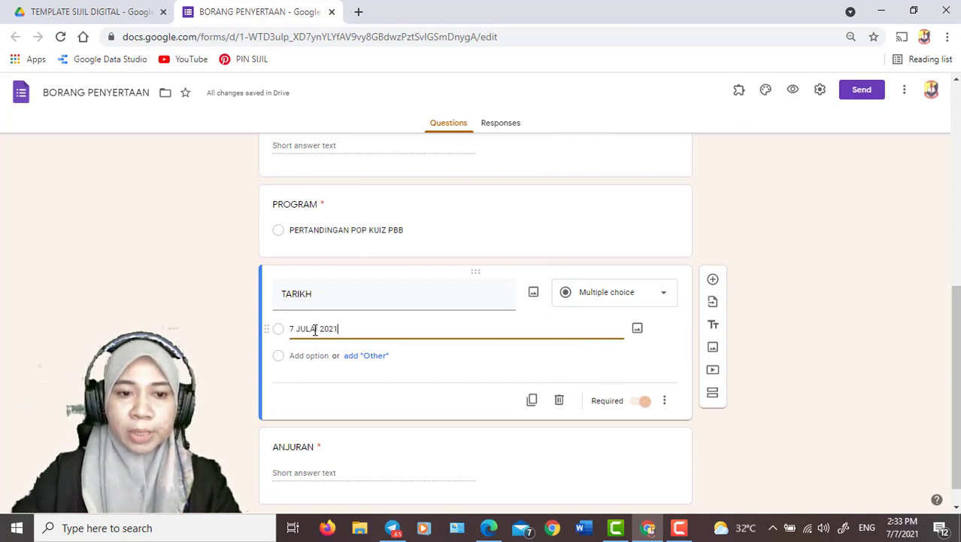
click(248, 331)
Change the ANJURAN question to multiple choice with the single option "SMK GUNUNG RAPAT"
scroll(243, 334, down, 1)
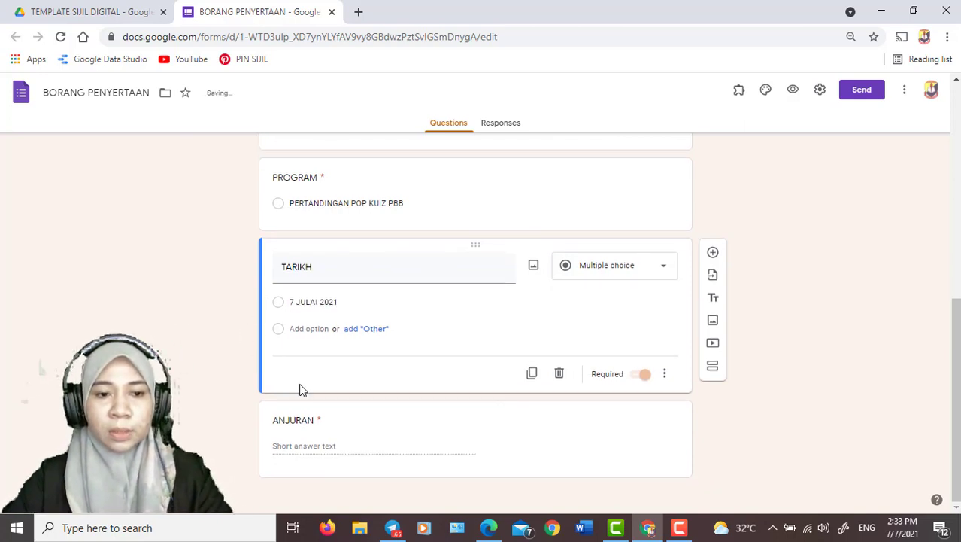
click(348, 449)
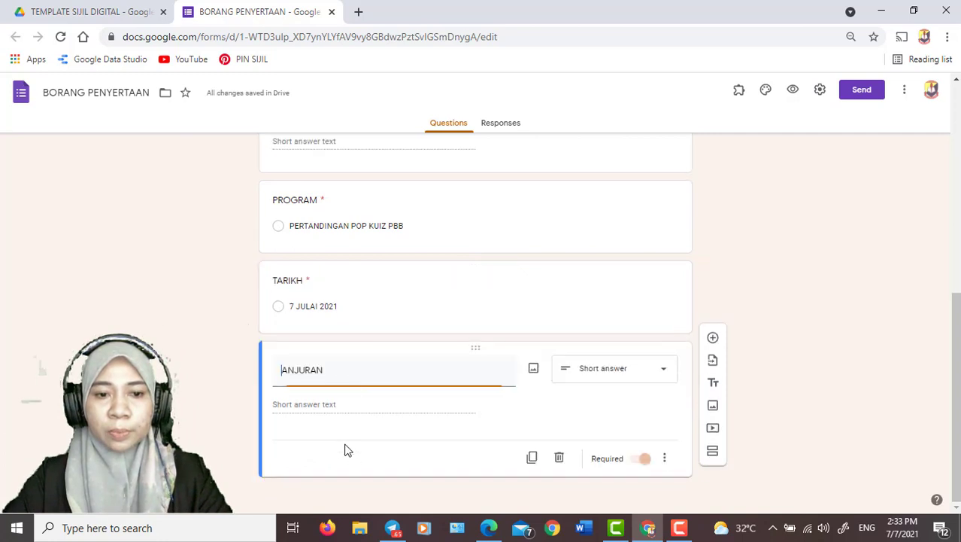
click(635, 376)
click(623, 241)
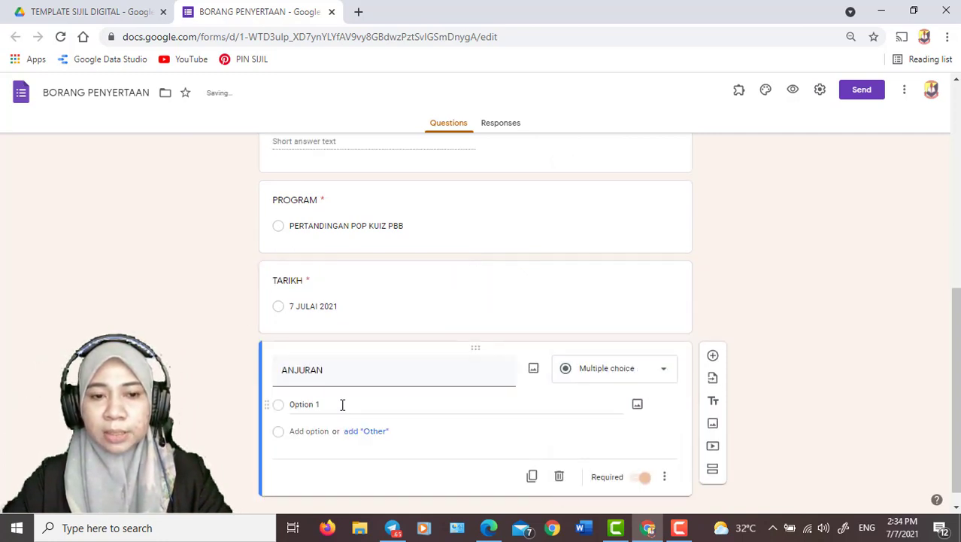
click(328, 406)
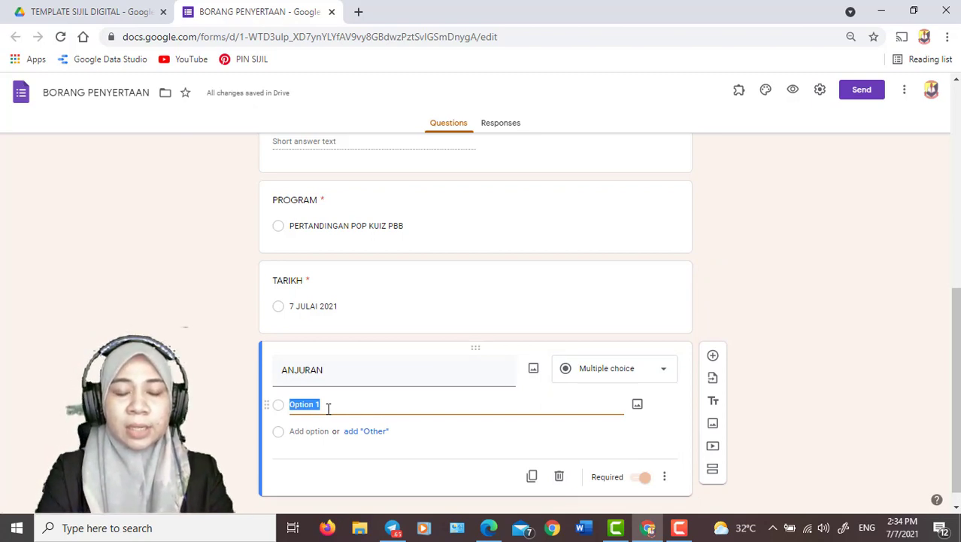
text(SMK )
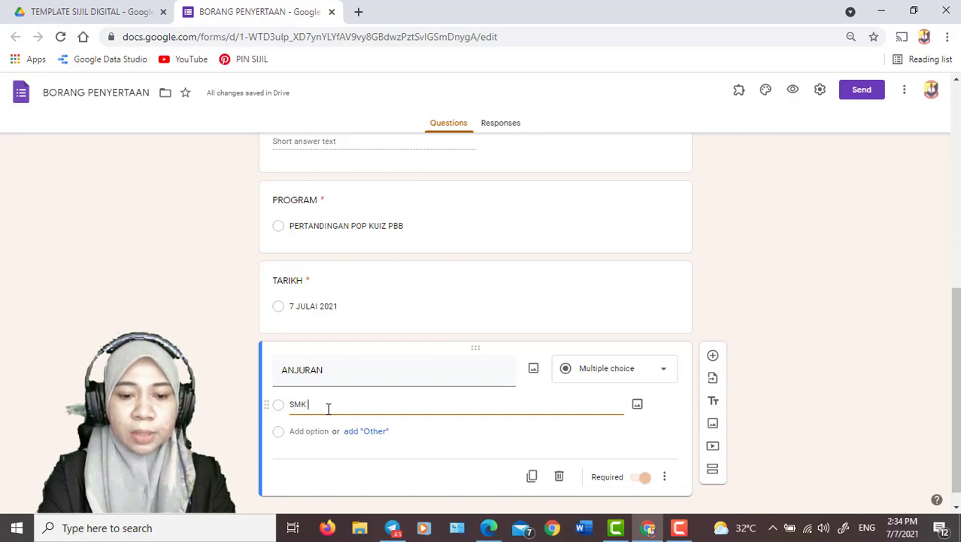
text(GUNUNG RAPAT)
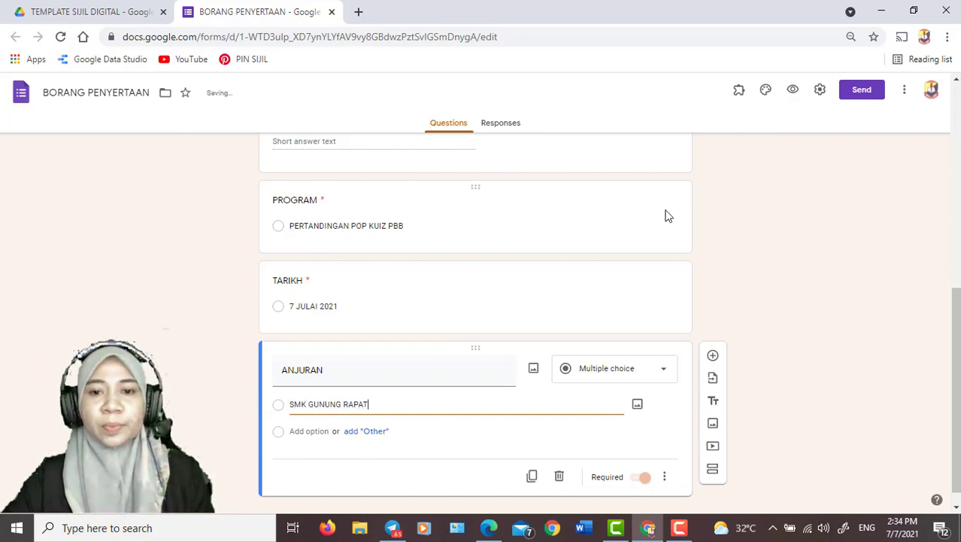
click(705, 236)
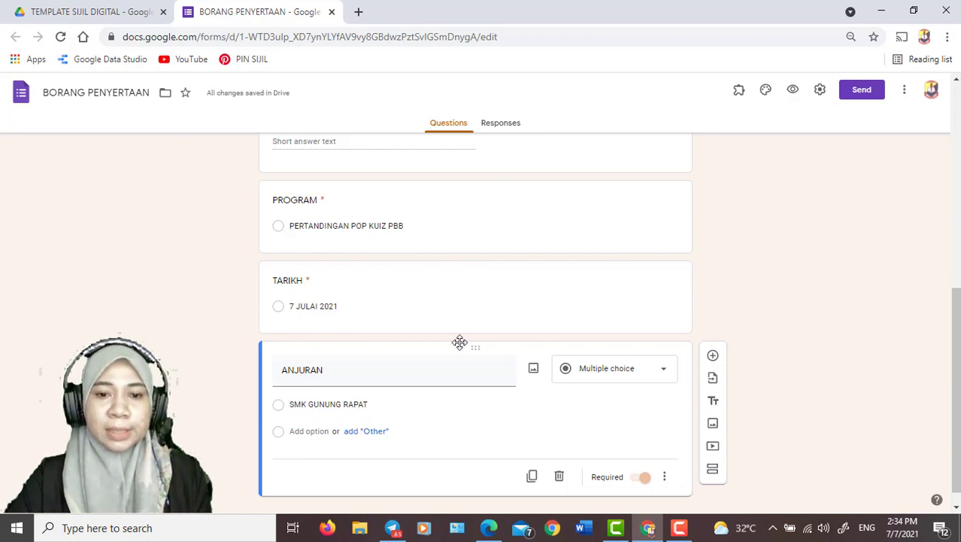
Preview the BORANG PENYERTAAN form and look through its questions as a respondent sees them
scroll(459, 343, up, 3)
scroll(458, 343, up, 2)
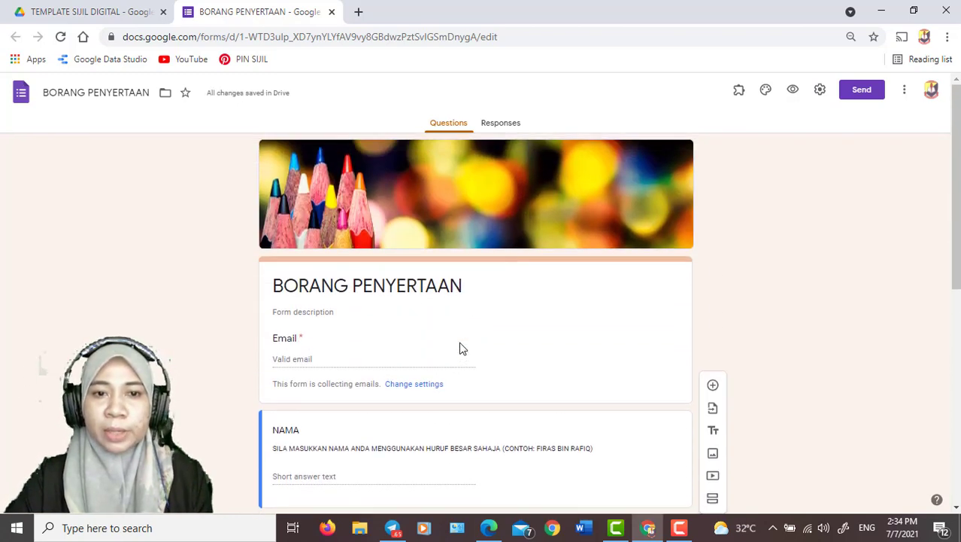
click(793, 91)
scroll(611, 261, down, 4)
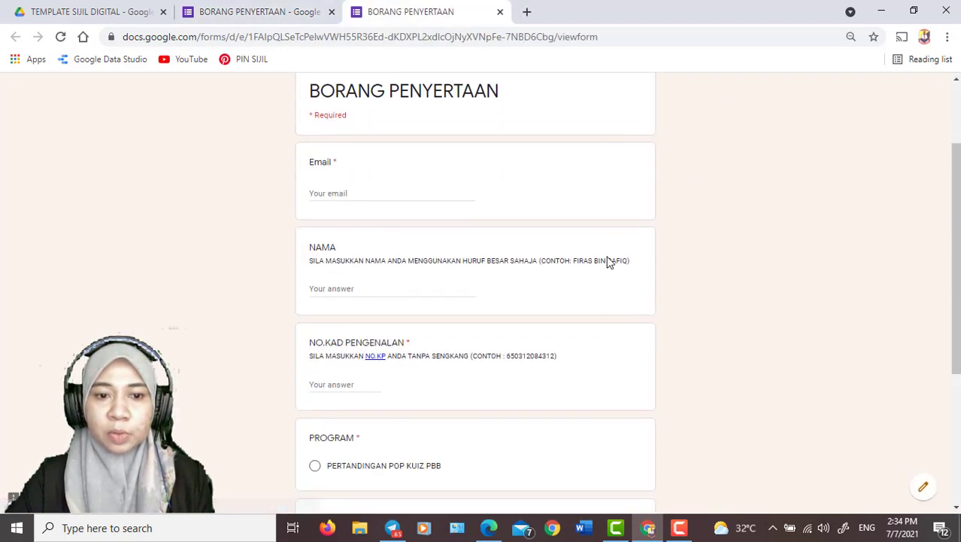
Fill in the respondent's e-mail address and, under NAMA, the participant's full name in capital letters on the BORANG PENYERTAAN form
scroll(609, 261, down, 1)
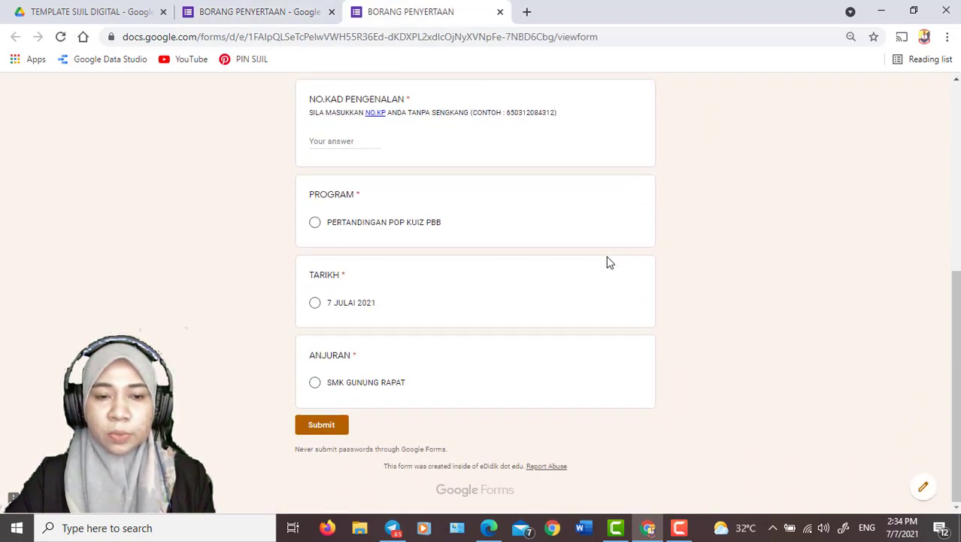
scroll(609, 262, up, 5)
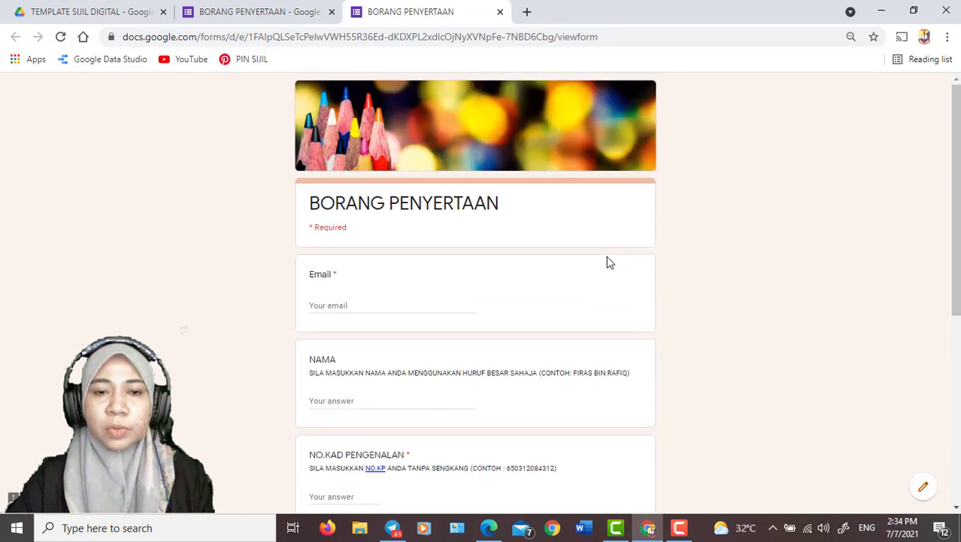
scroll(610, 262, down, 2)
scroll(609, 262, down, 1)
scroll(609, 262, up, 3)
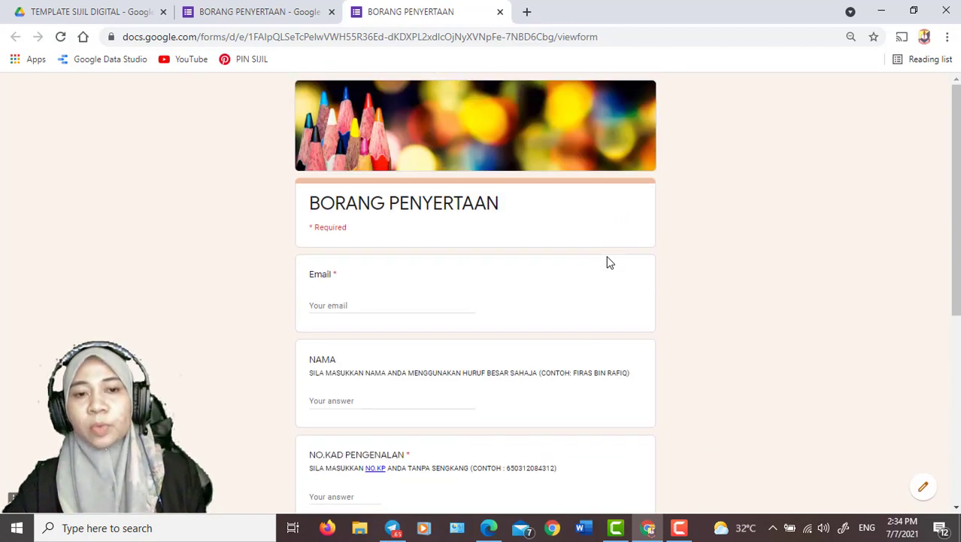
click(316, 305)
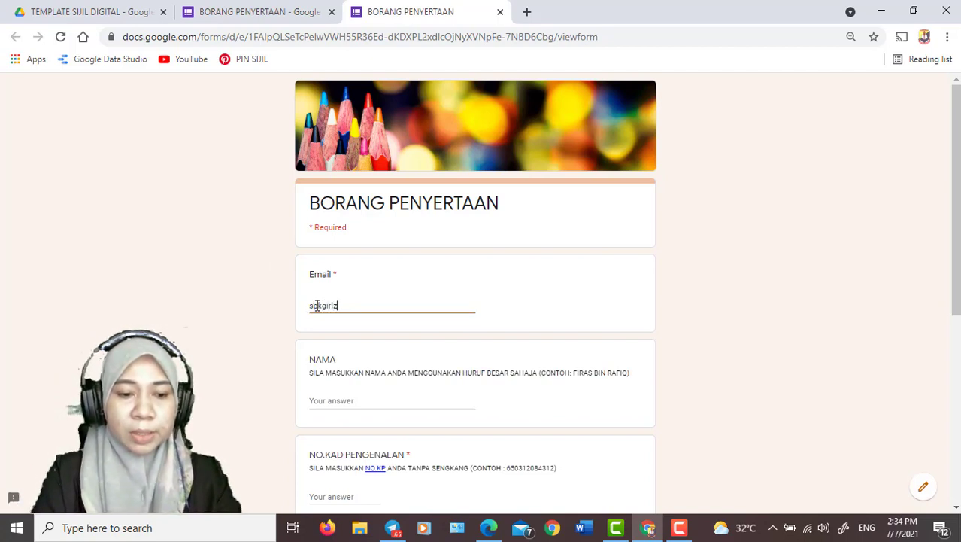
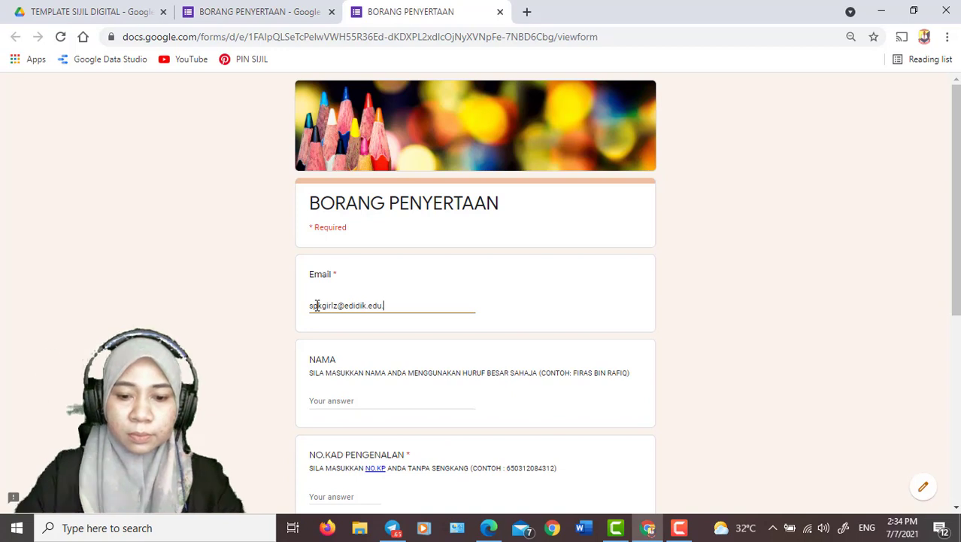
click(330, 404)
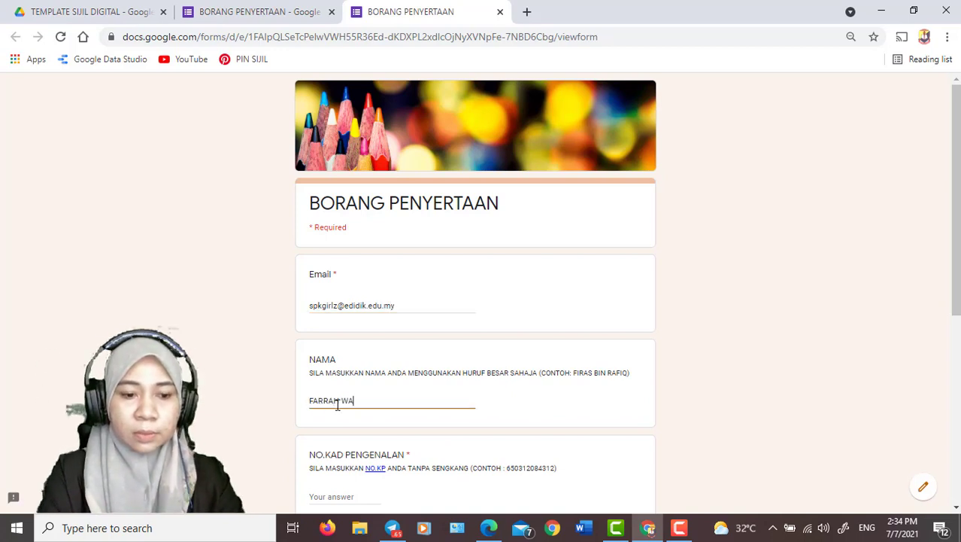
Enter the participant's identity card number without dashes under NO.KAD PENGENALAN
scroll(316, 376, down, 2)
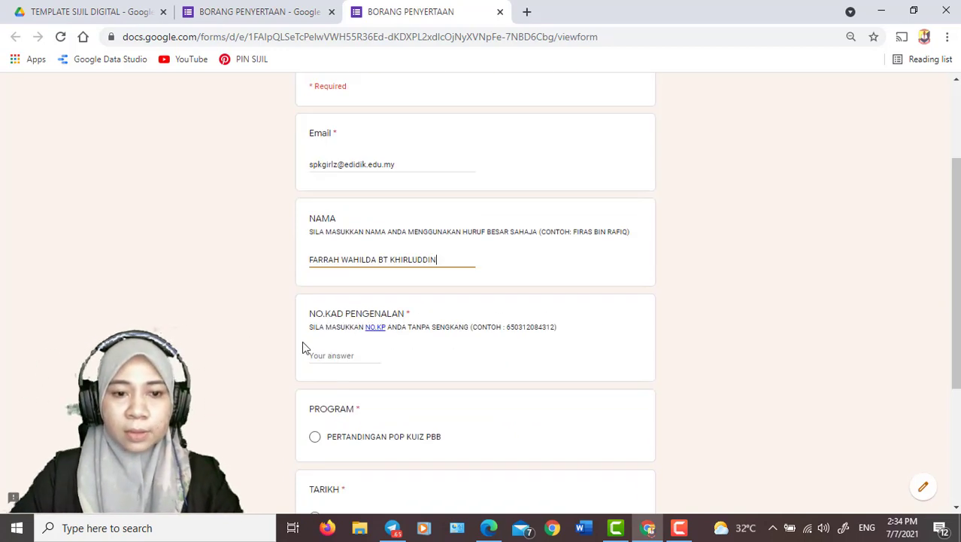
click(343, 354)
text(12345678909)
Choose PERTANDINGAN POP KUIZ PBB, 7 JULAI 2021 and SMK GUNUNG RAPAT for PROGRAM, TARIKH and ANJURAN, and submit the form
scroll(331, 383, down, 1)
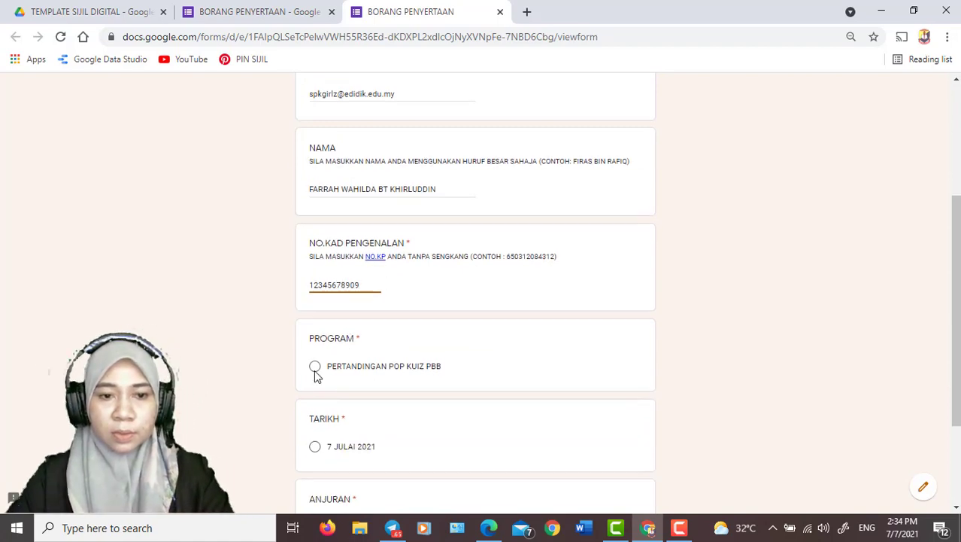
click(316, 365)
scroll(316, 376, down, 1)
click(315, 377)
scroll(322, 395, down, 1)
click(316, 385)
click(320, 429)
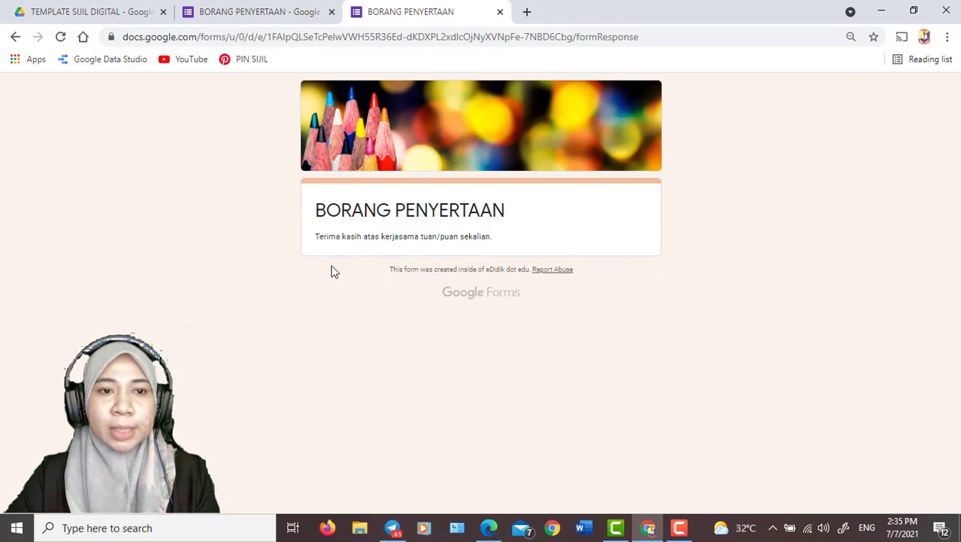
Show the responses in the BORANG PENYERTAAN form editor and create a new linked spreadsheet for them
click(268, 11)
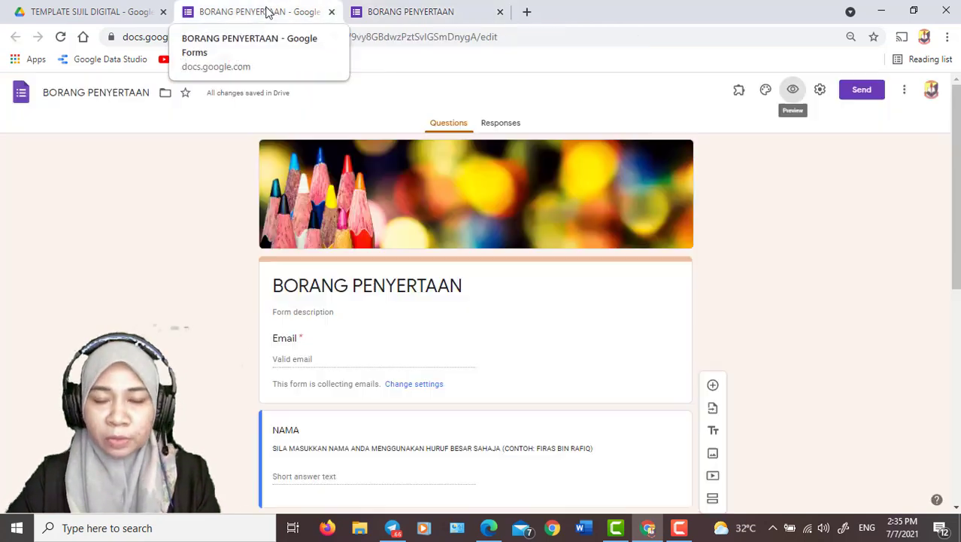
click(494, 125)
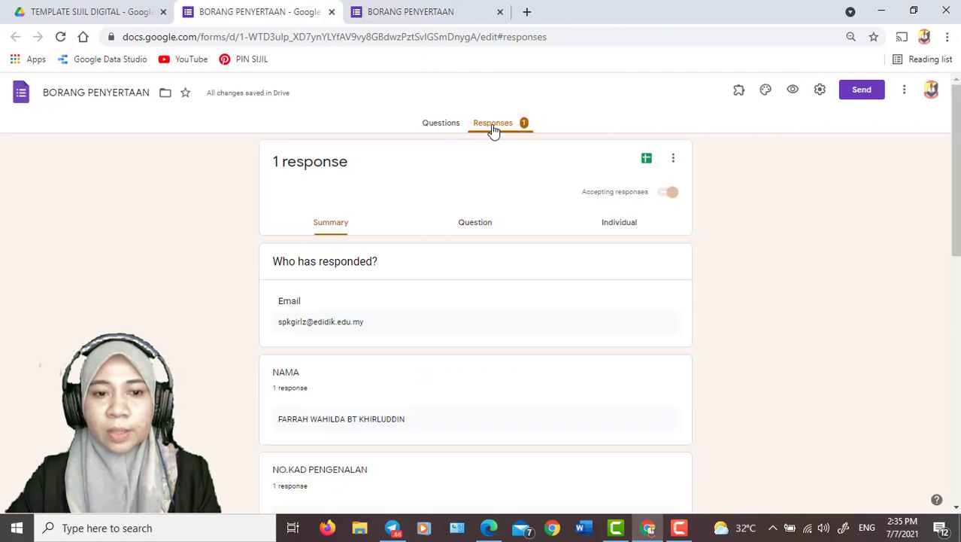
click(646, 161)
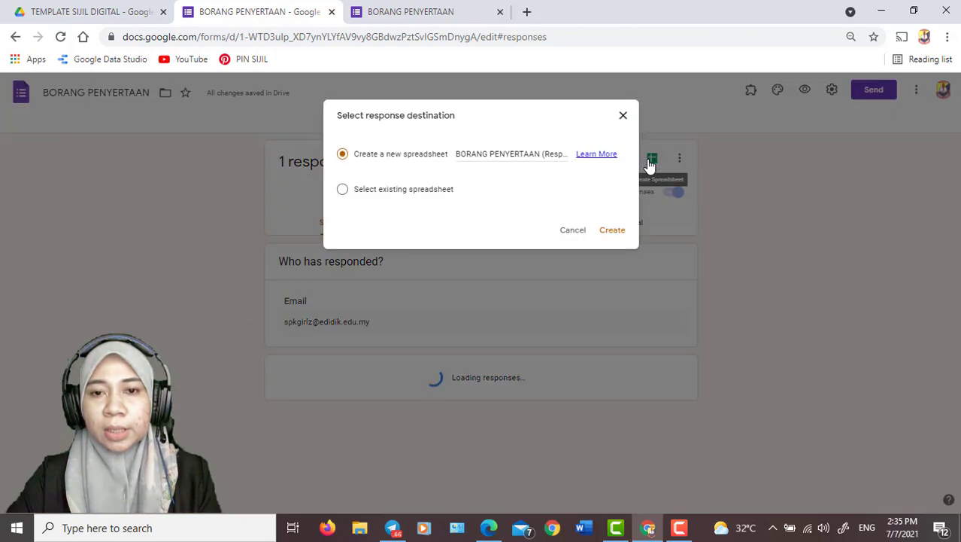
click(612, 231)
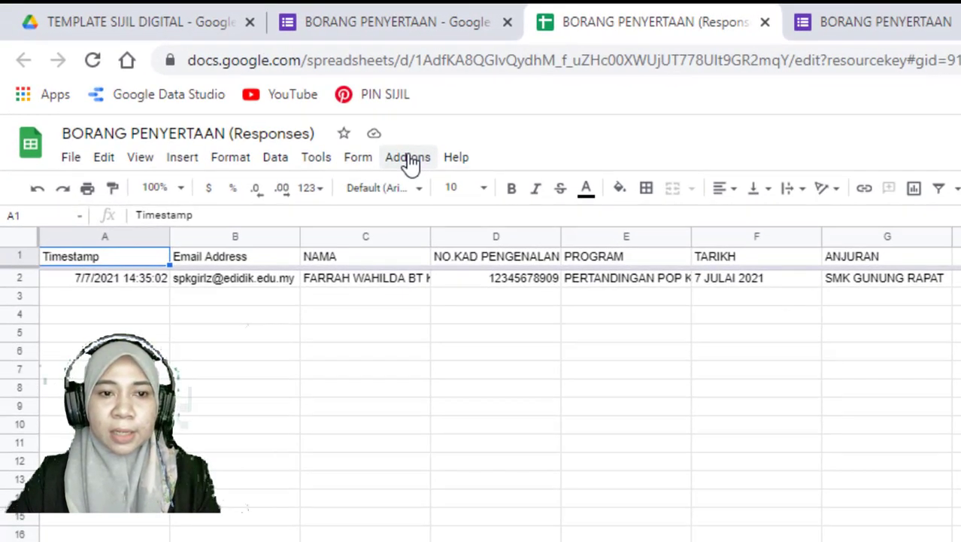
Search the Google Workspace Marketplace for the Document Studio add-on and view its details page
click(409, 158)
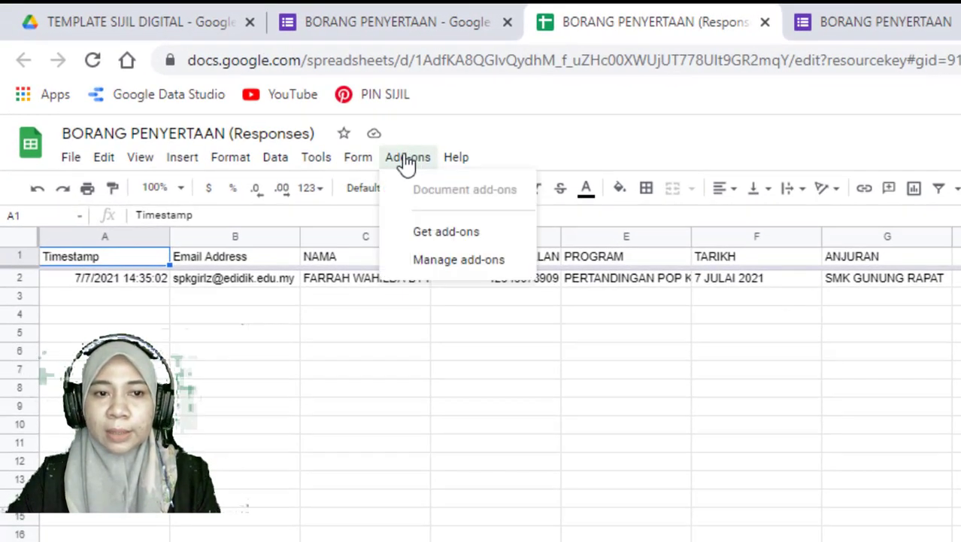
click(421, 235)
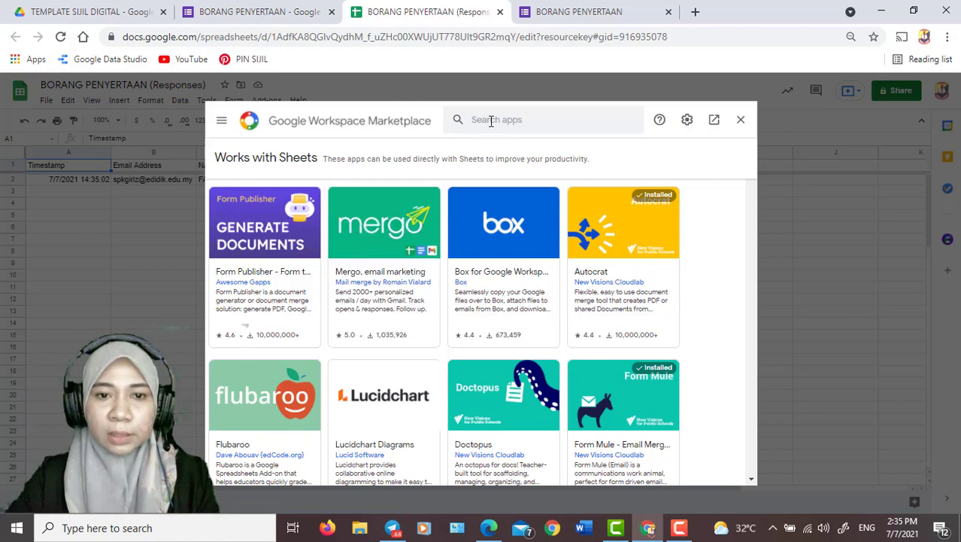
click(490, 120)
text(DO)
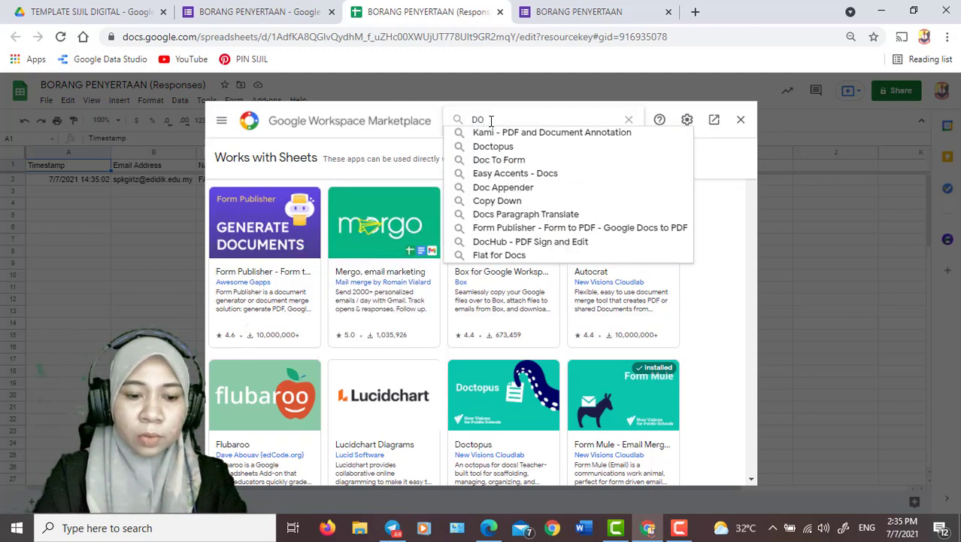
text(CUMEN)
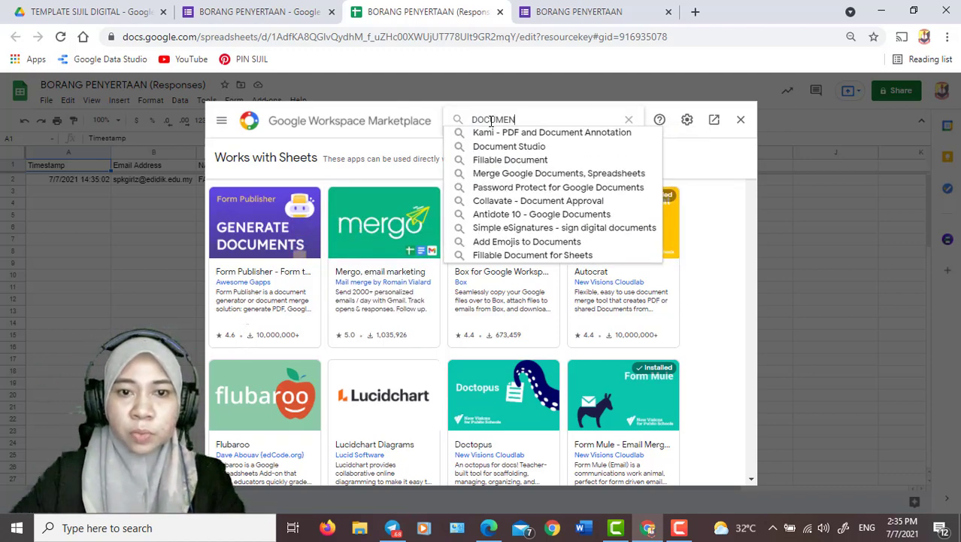
click(489, 148)
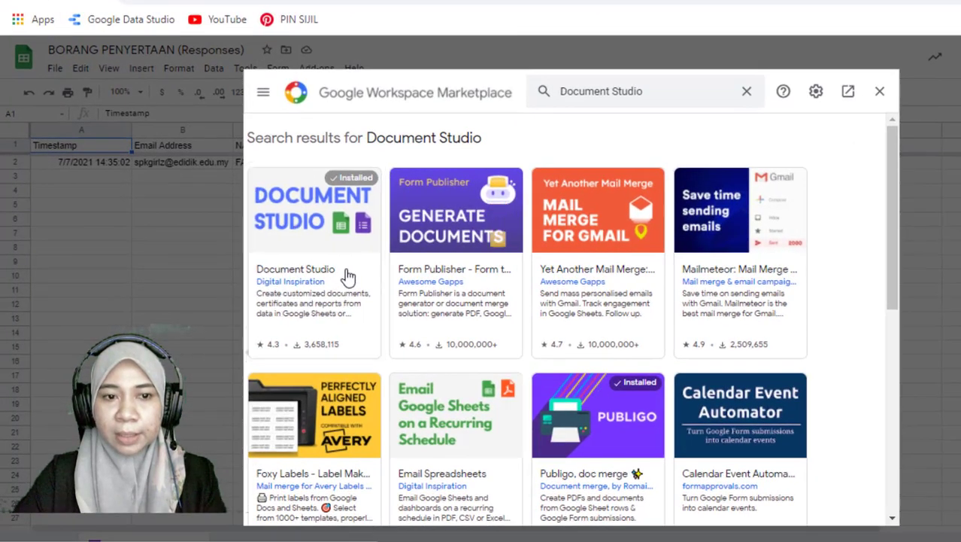
click(347, 276)
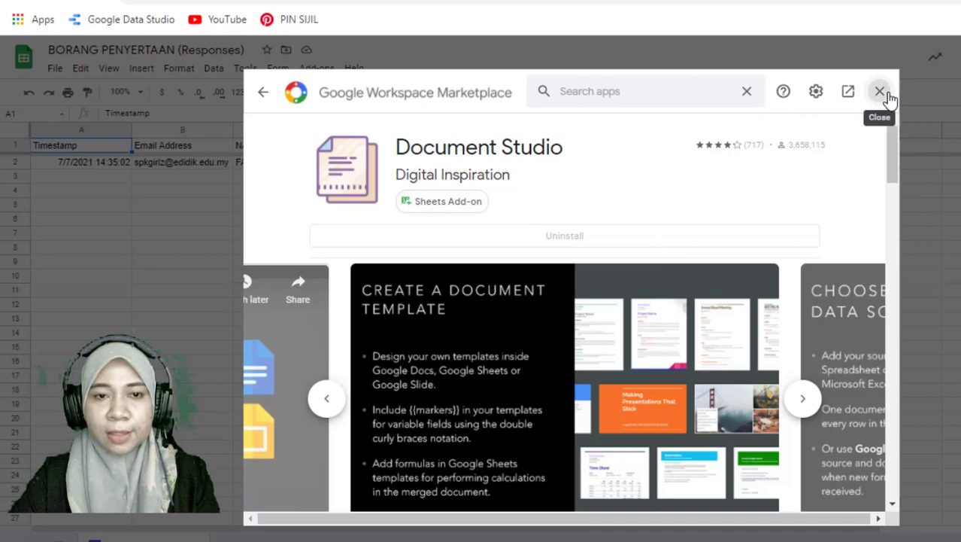
click(880, 92)
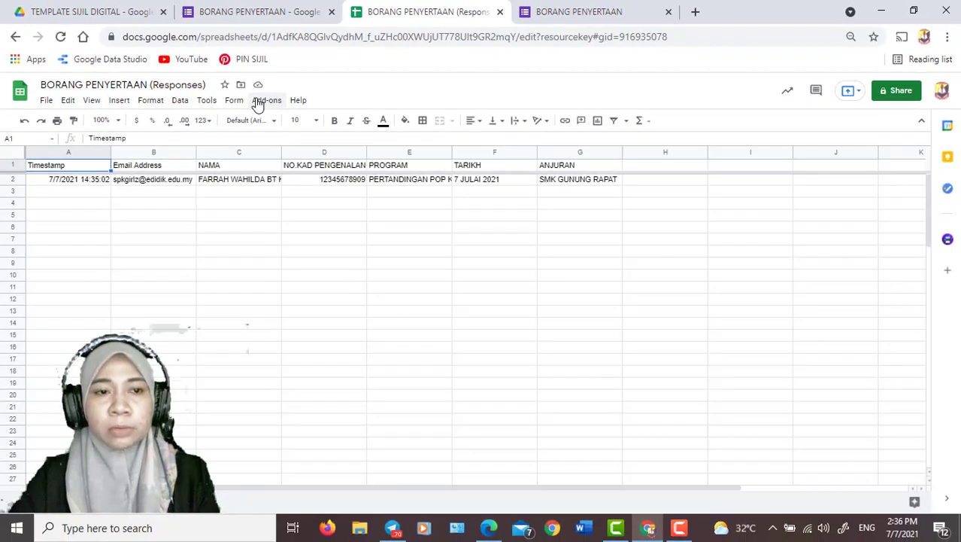
Check which commands the Document Studio add-on offers in the responses spreadsheet
click(257, 106)
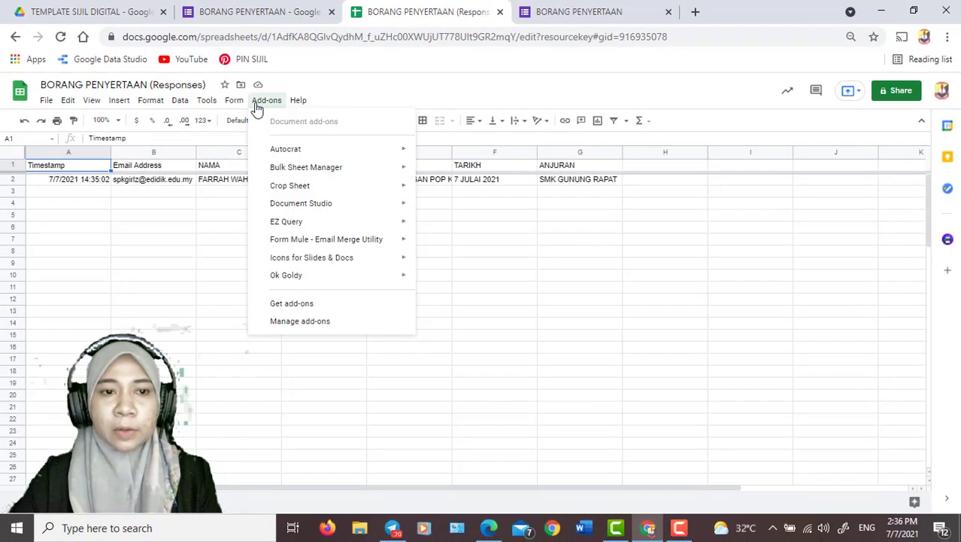
mouse_move(302, 207)
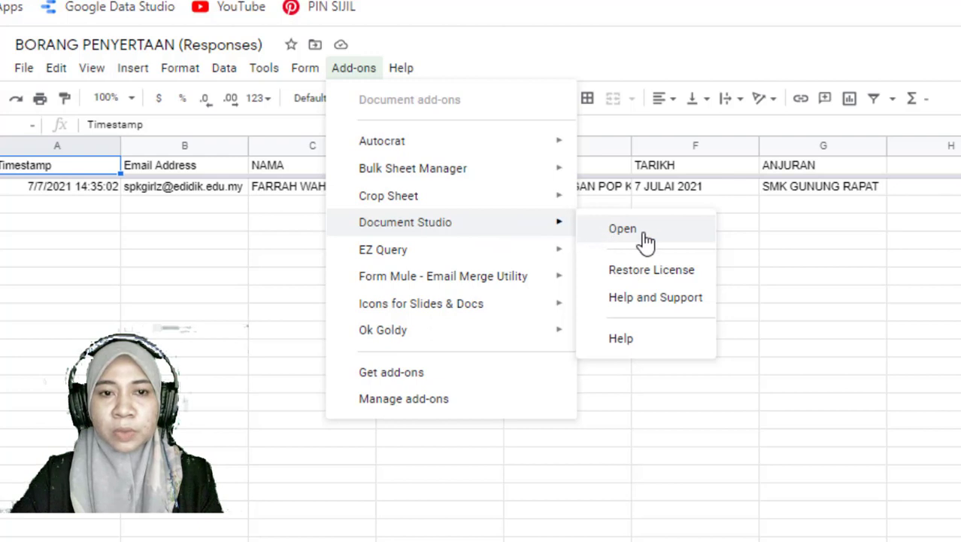
click(839, 260)
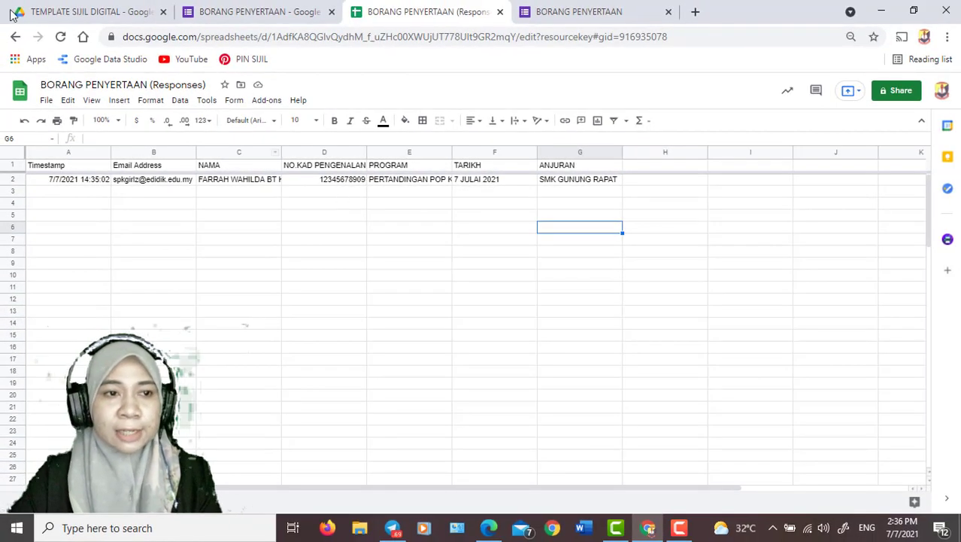
Open SIJIL DIGITAL from the TEMPLATE SIJIL DIGITAL Drive folder and set its slide background to c51dd0b9e9db9004382d8f391fc02049.jpg from Downloads
click(59, 12)
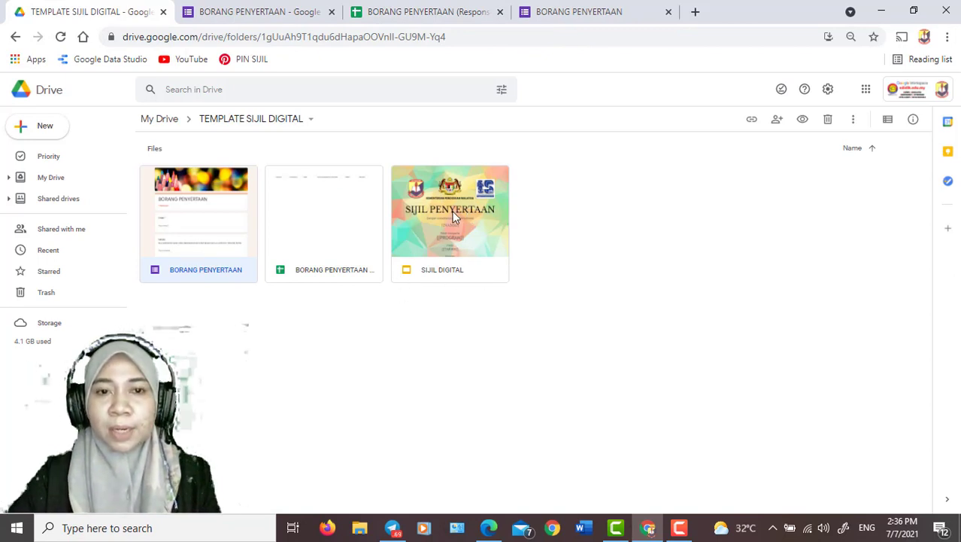
double_click(463, 265)
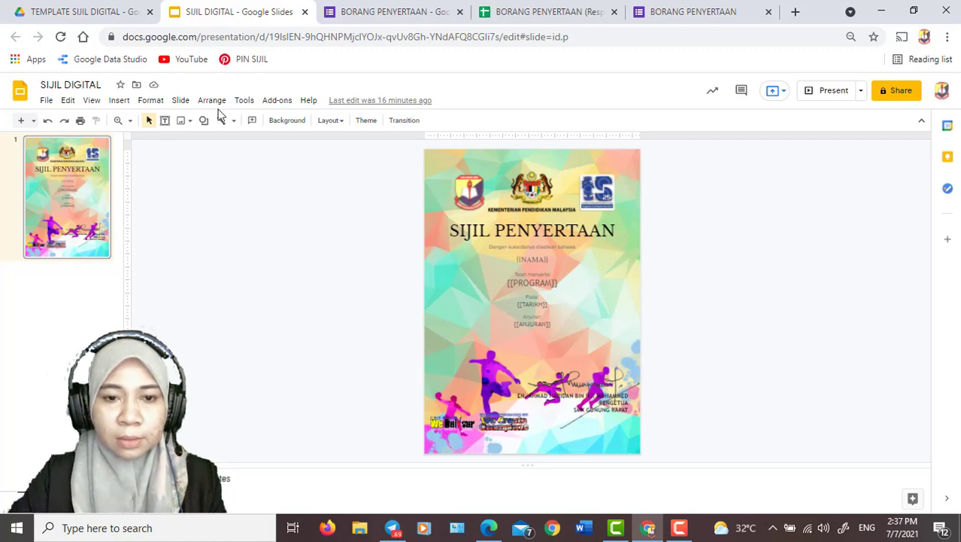
click(285, 125)
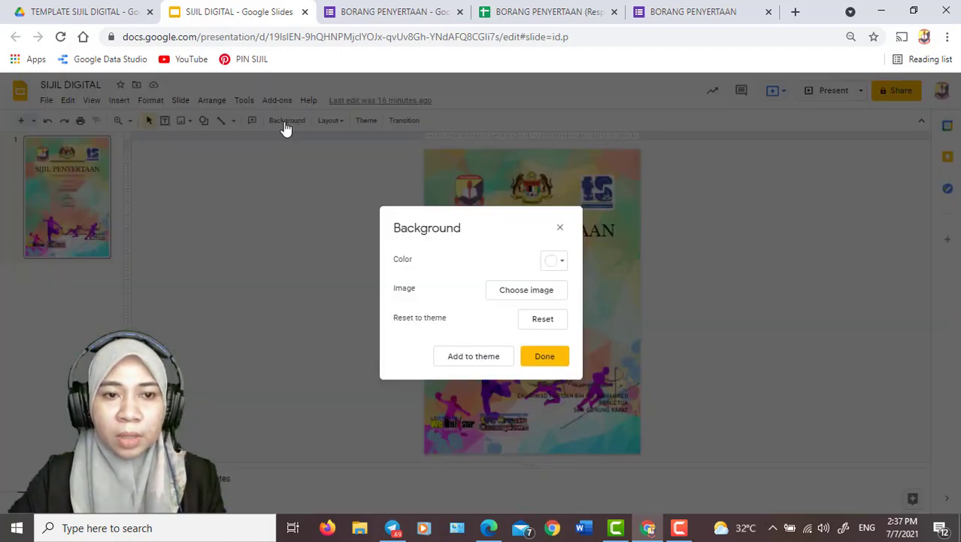
click(550, 296)
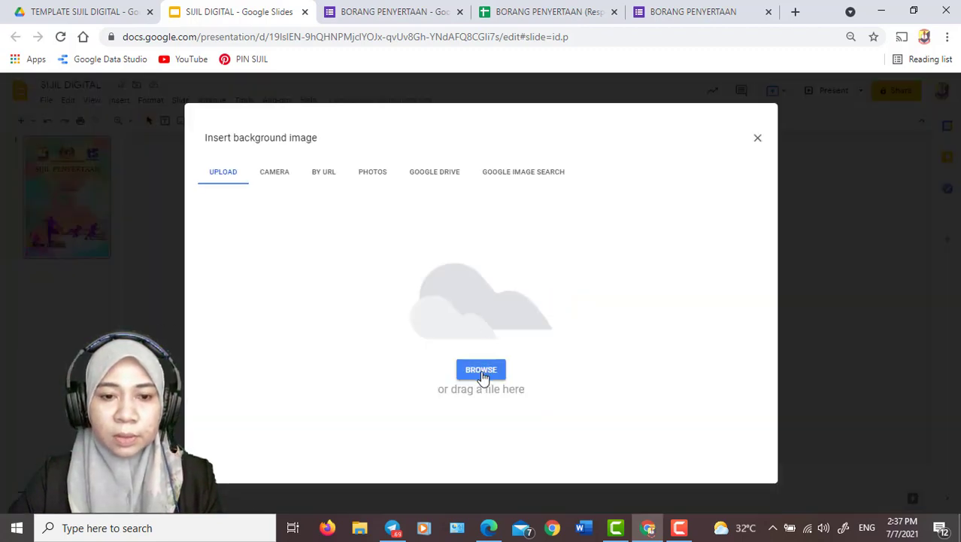
click(483, 373)
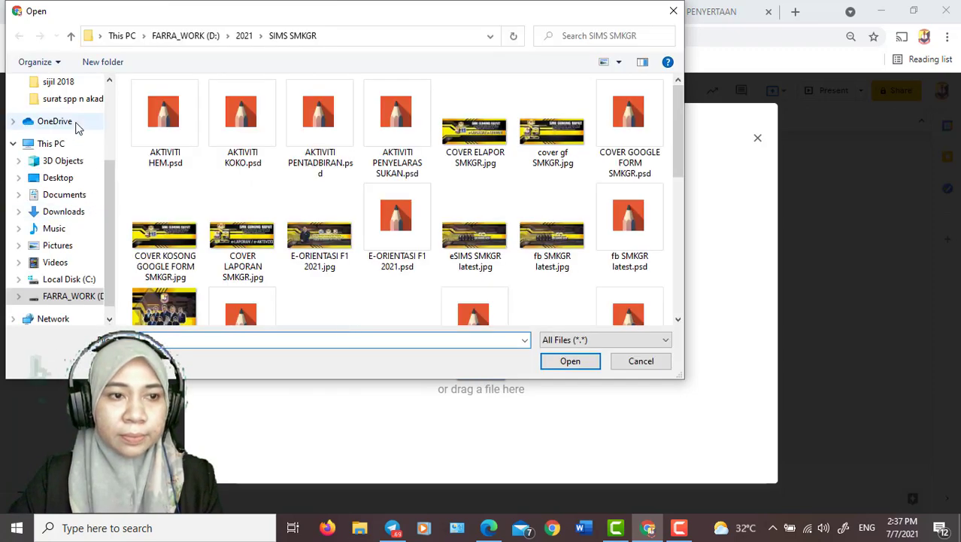
click(71, 212)
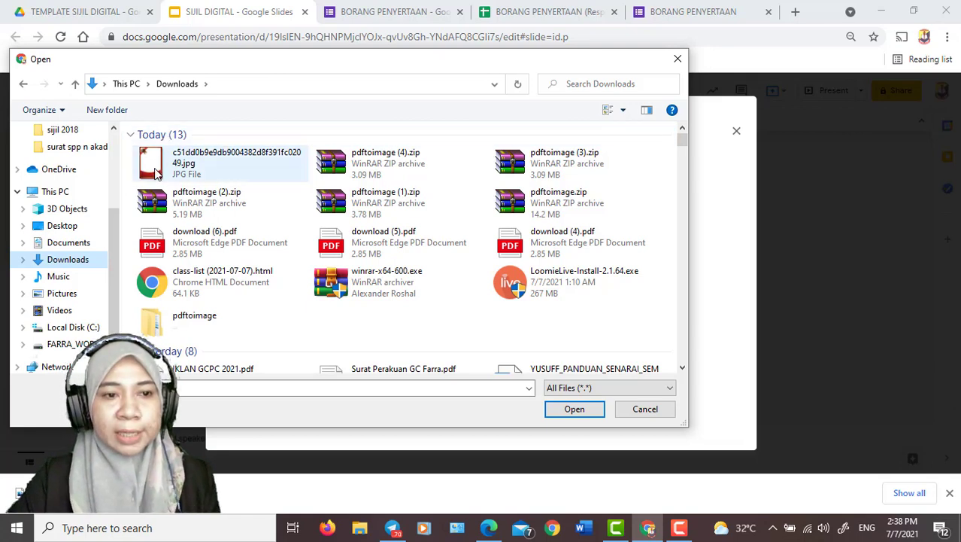
click(176, 169)
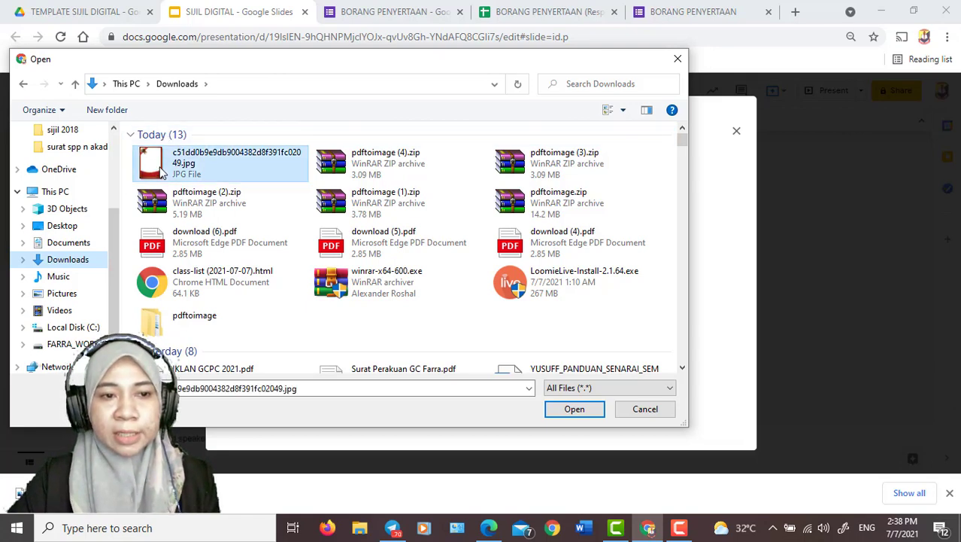
click(571, 409)
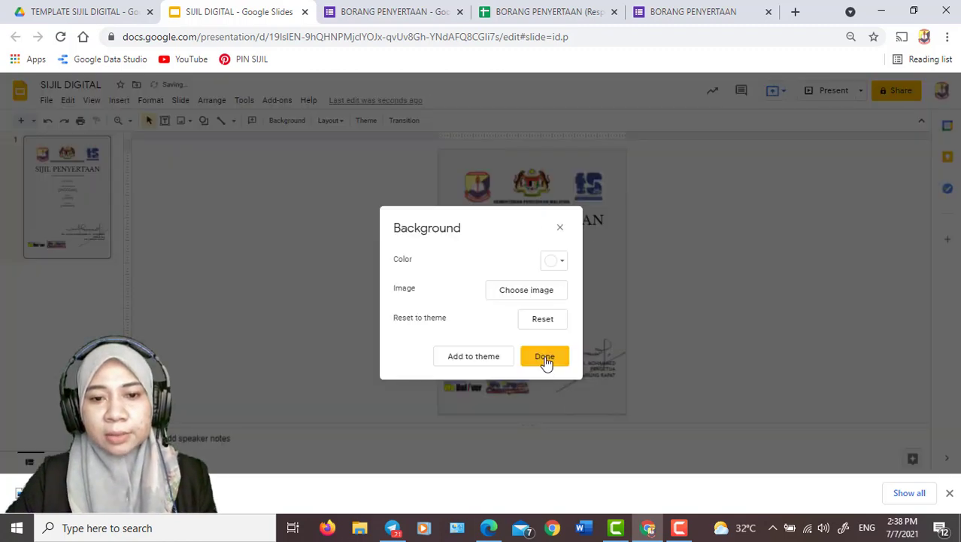
click(544, 357)
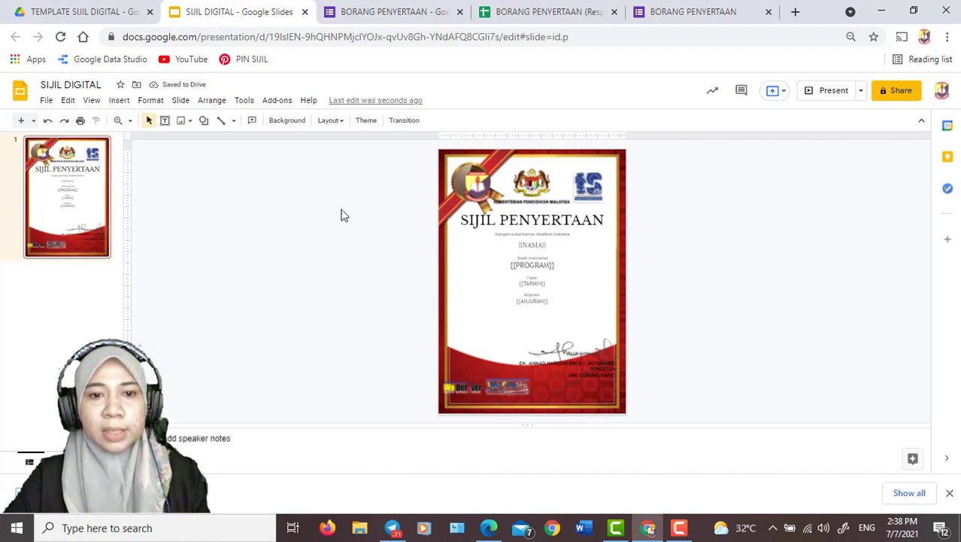
Delete the ministry crest and the blue logo from the certificate, and move the school badge to the centre above the SIJIL PENYERTAAN title
click(532, 180)
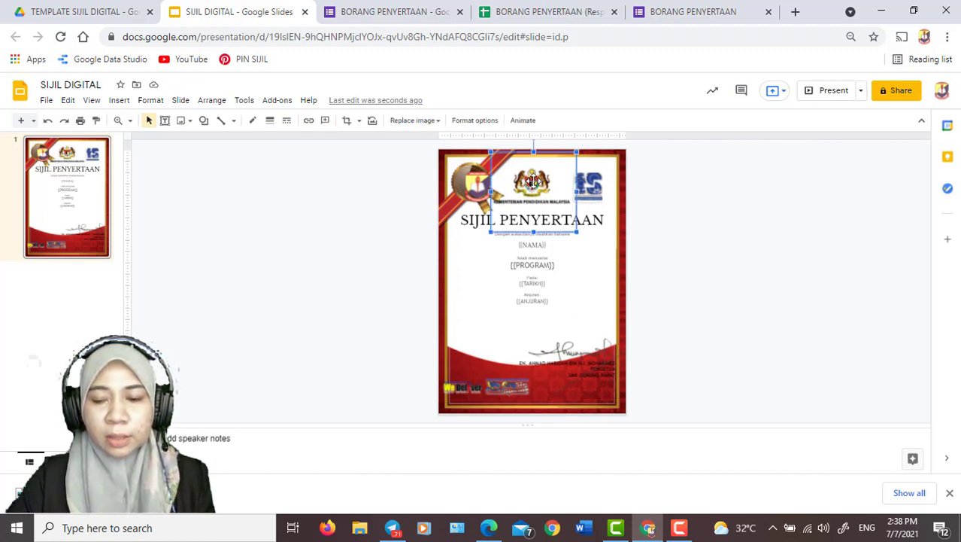
key(Delete)
click(589, 182)
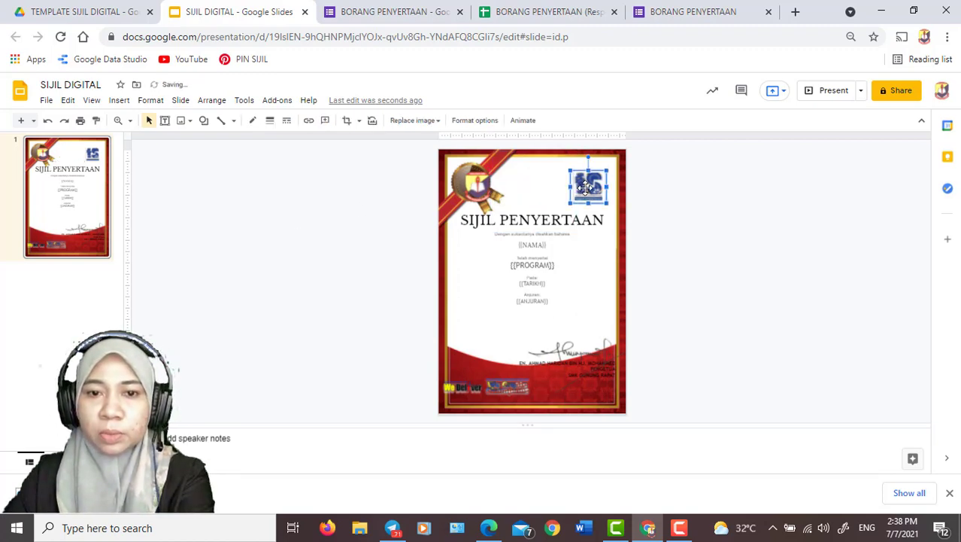
key(Delete)
drag(476, 194, 533, 186)
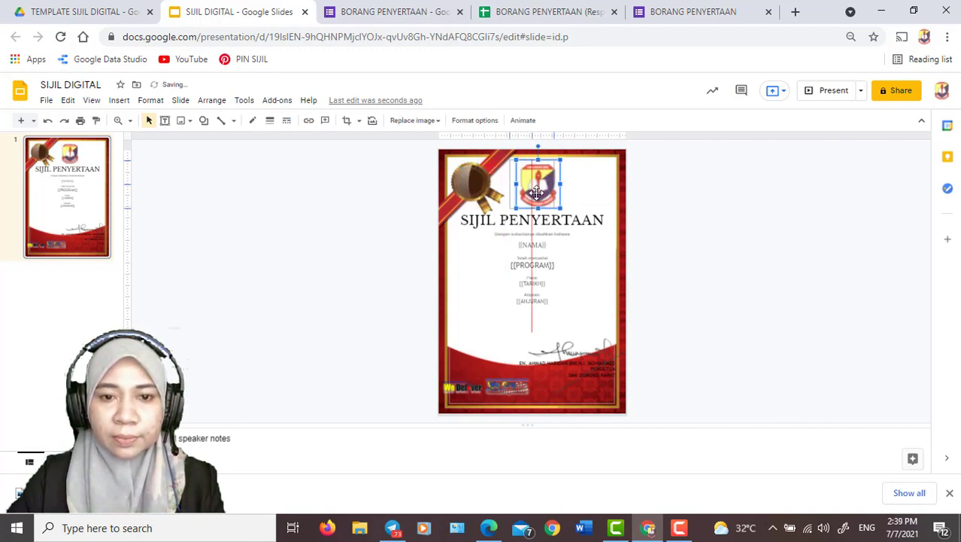
Move the signature image to the centre of the certificate, just below the {{ANJURAN}} marker
click(649, 230)
click(576, 352)
ctrl+click(596, 369)
ctrl+click(597, 369)
drag(577, 354, 533, 312)
click(640, 384)
click(553, 331)
key(Delete)
click(552, 330)
Centre the principal's name and title block on the certificate and lower the signature so it sits directly above that text
click(619, 378)
mouse_move(617, 377)
mouse_down()
mouse_move(570, 360)
mouse_move(590, 329)
mouse_move(559, 346)
mouse_move(523, 339)
mouse_move(531, 340)
mouse_move(525, 372)
mouse_up()
click(489, 361)
click(519, 349)
click(524, 312)
drag(526, 324, 532, 338)
click(795, 331)
Delete the two small slogan logos from the red area at the bottom of the certificate
click(514, 387)
key(Delete)
click(463, 390)
key(Delete)
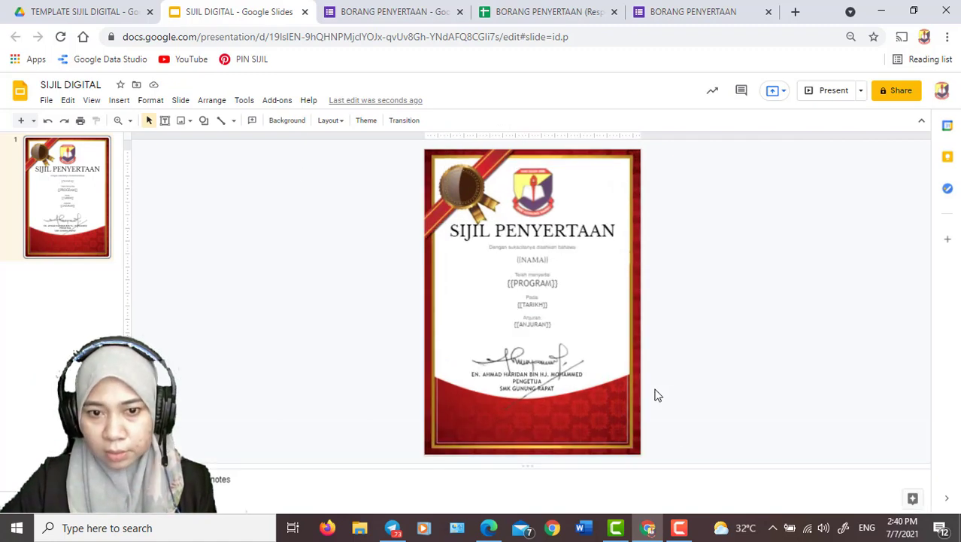
Review the {{NAMA}}, {{PROGRAM}}, {{TARIKH}} and {{ANJURAN}} markers in the certificate's body text
key(ctrl+minus)
key(ctrl+minus)
key(ctrl+minus)
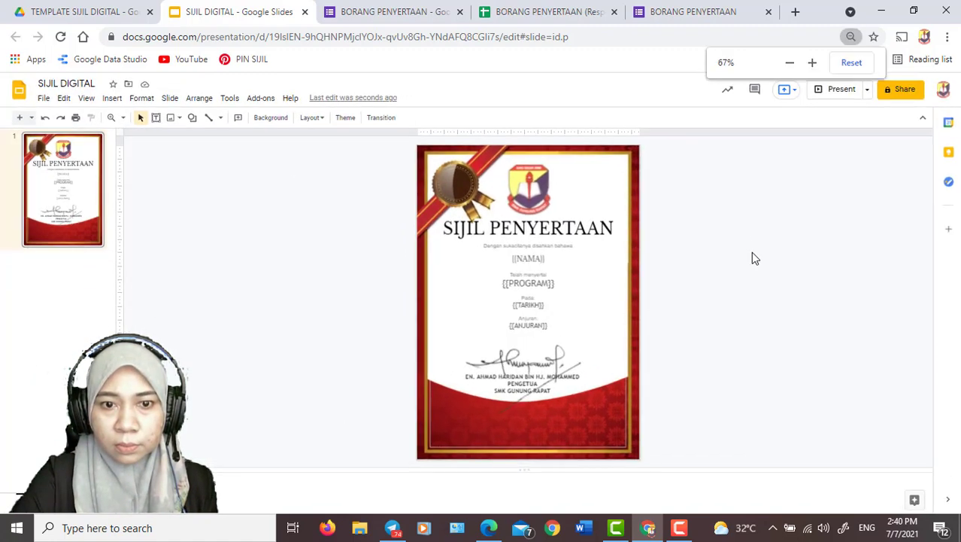
key(ctrl+minus)
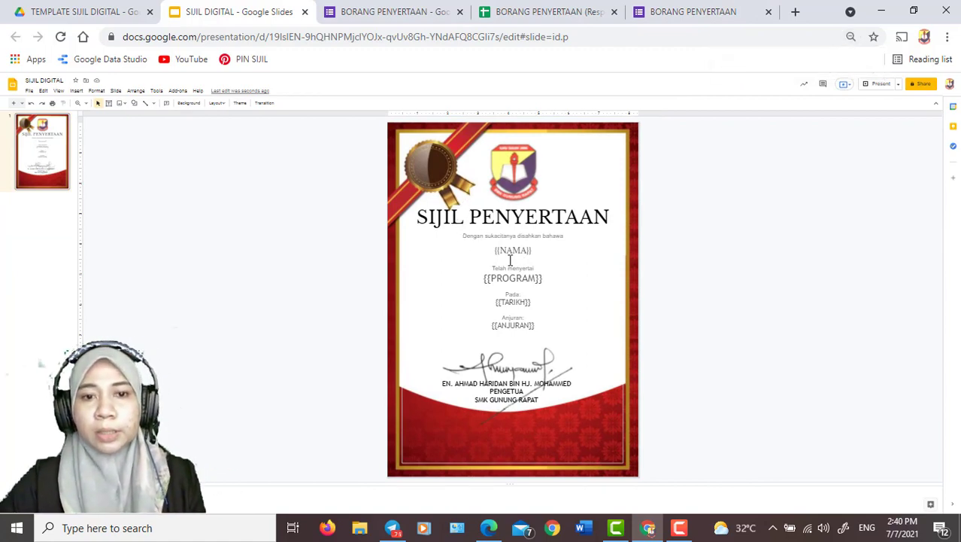
drag(494, 250, 482, 280)
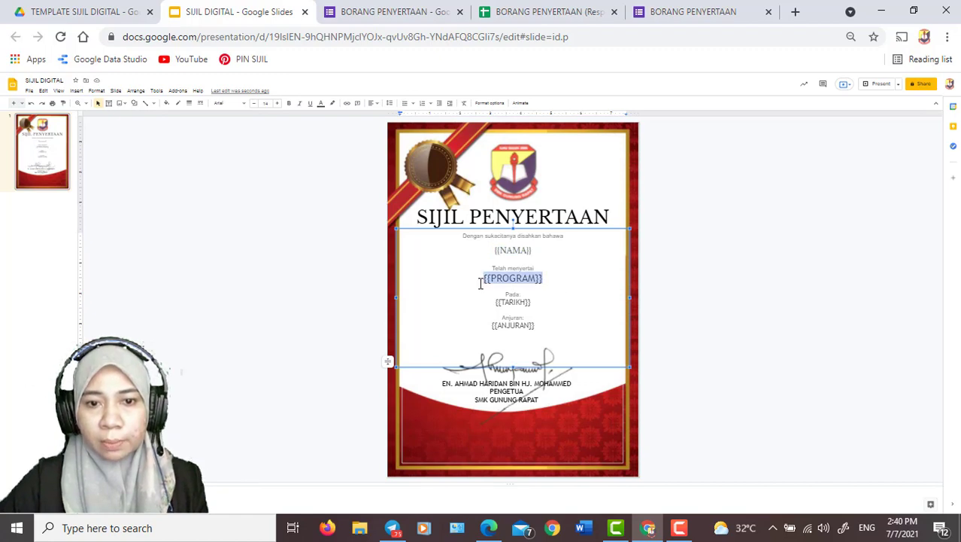
click(538, 301)
drag(539, 302, 484, 302)
click(540, 325)
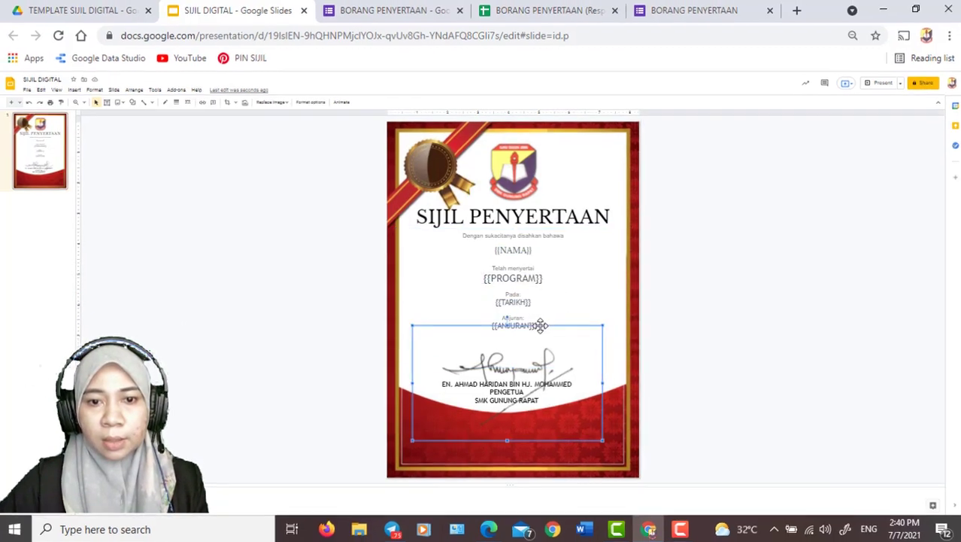
click(483, 276)
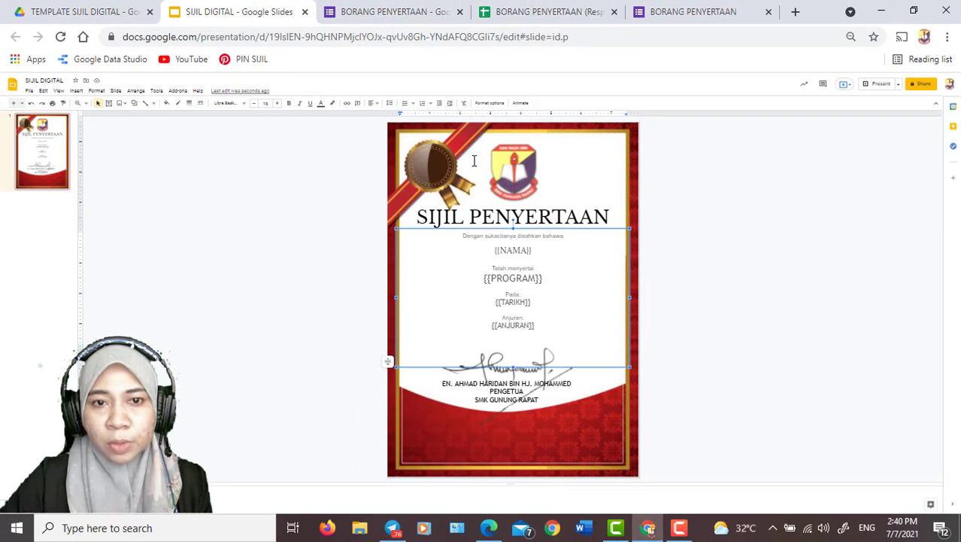
Compare the NAMA column heading in the BORANG PENYERTAAN responses spreadsheet with the {{NAMA}} marker on the SIJIL DIGITAL certificate
click(508, 13)
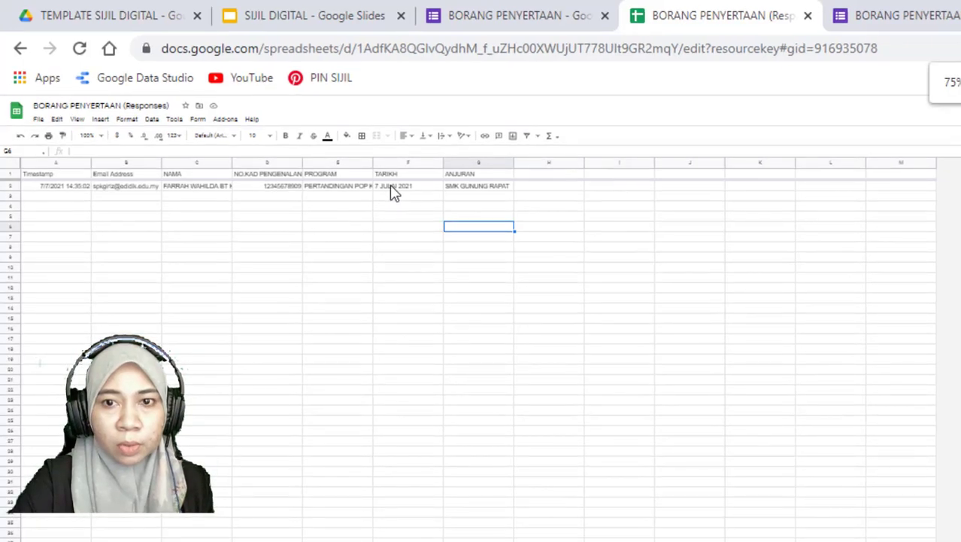
key(ctrl+plus)
key(ctrl+plus)
key(ctrl+plus)
key(ctrl+plus)
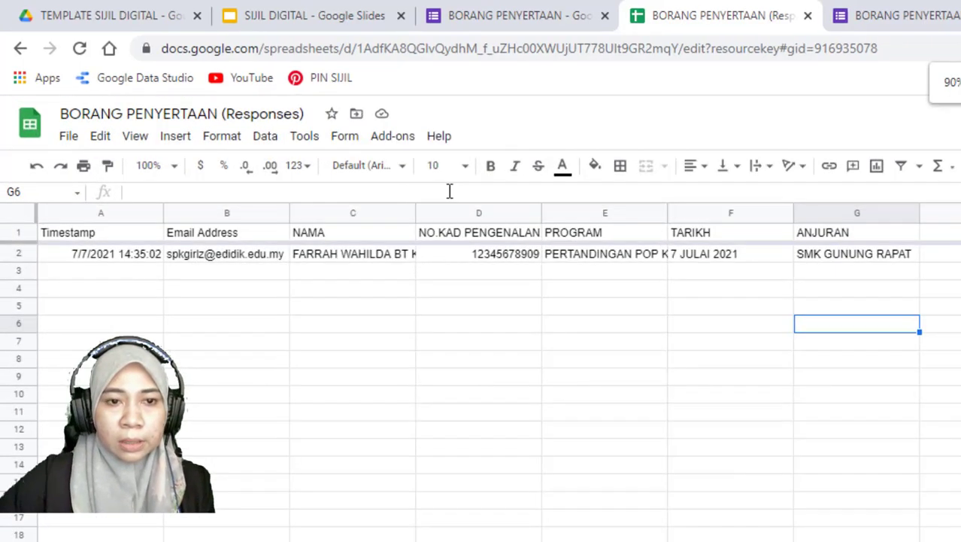
click(456, 239)
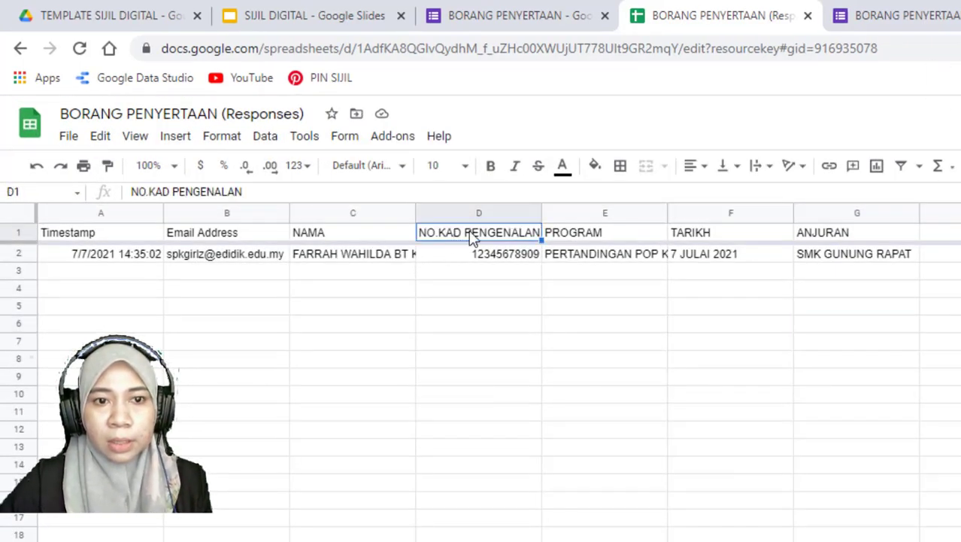
click(284, 15)
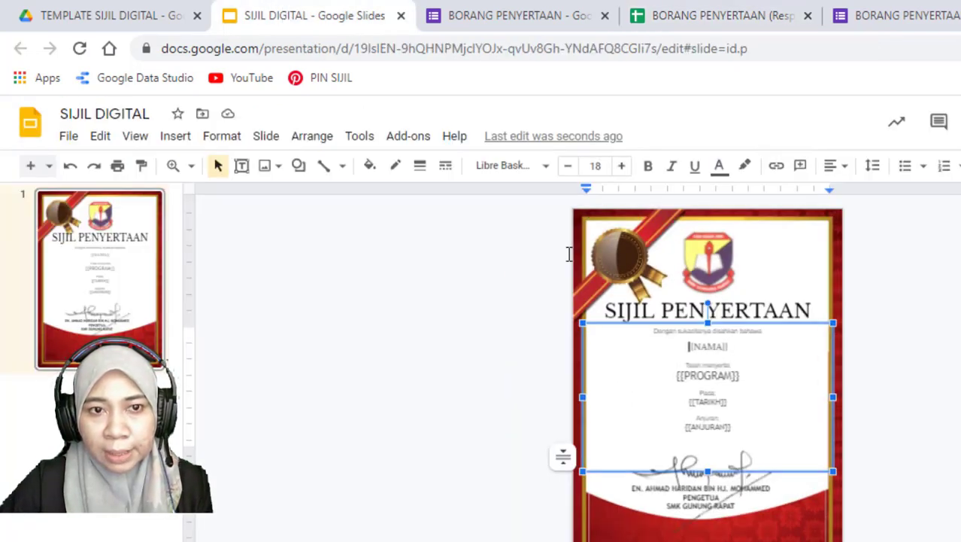
click(756, 22)
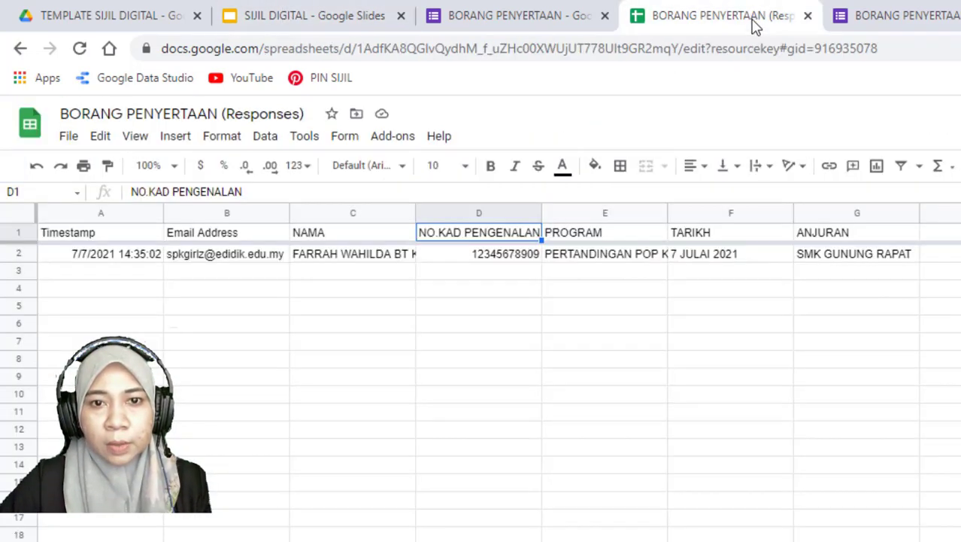
click(302, 231)
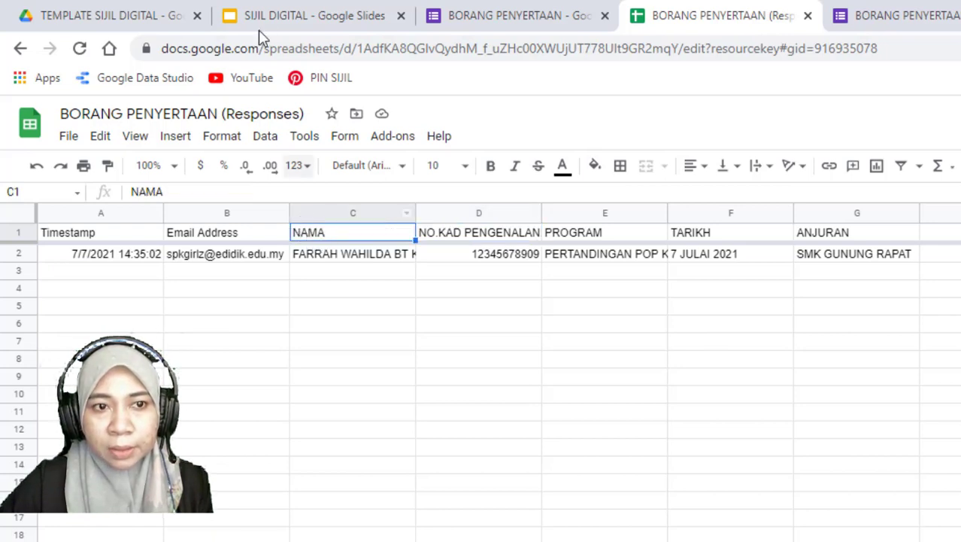
click(280, 13)
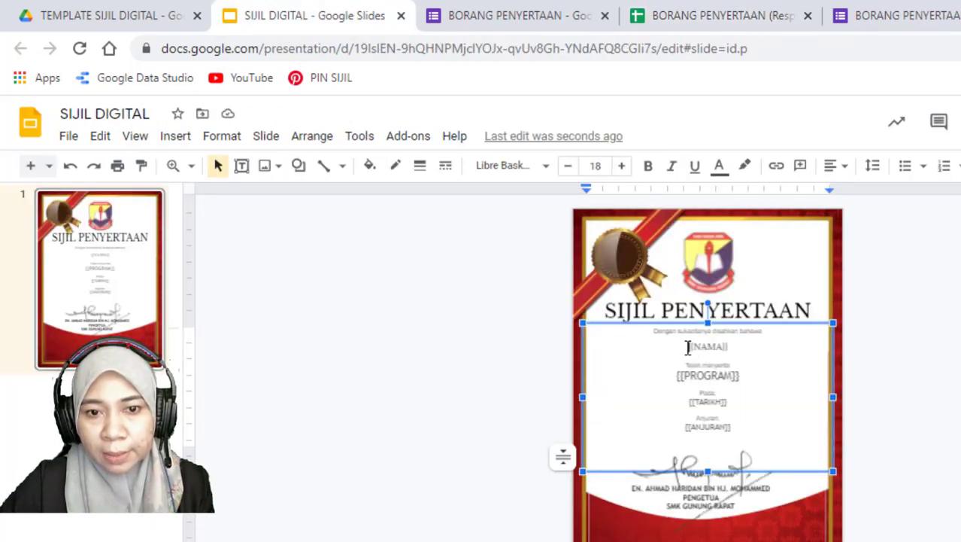
drag(688, 346, 731, 346)
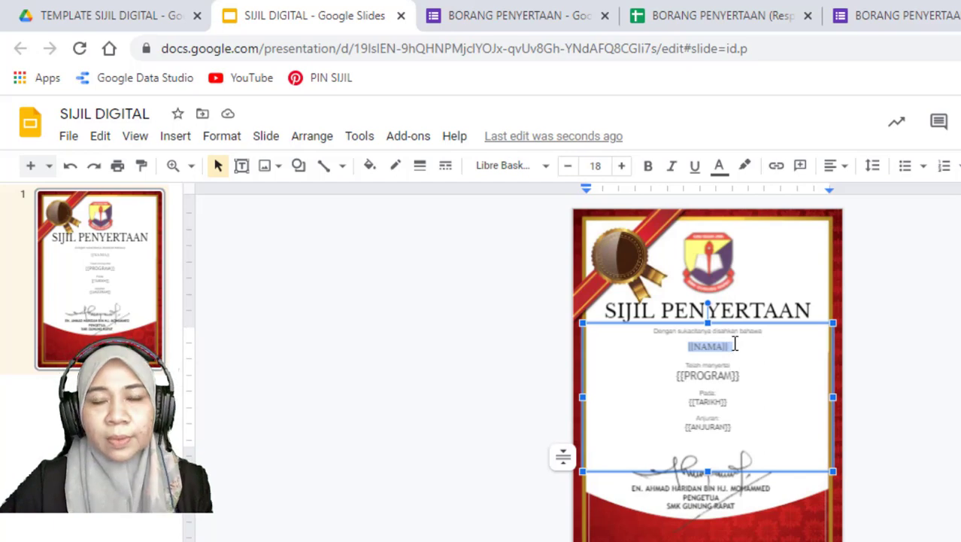
Compare the PROGRAM column heading in the responses spreadsheet with the {{PROGRAM}} marker on the certificate
click(672, 13)
click(580, 233)
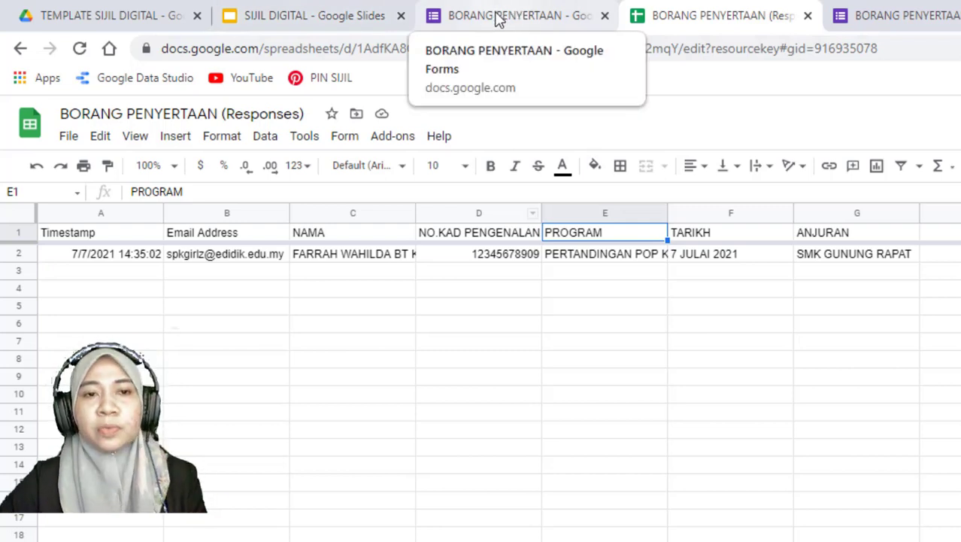
click(349, 19)
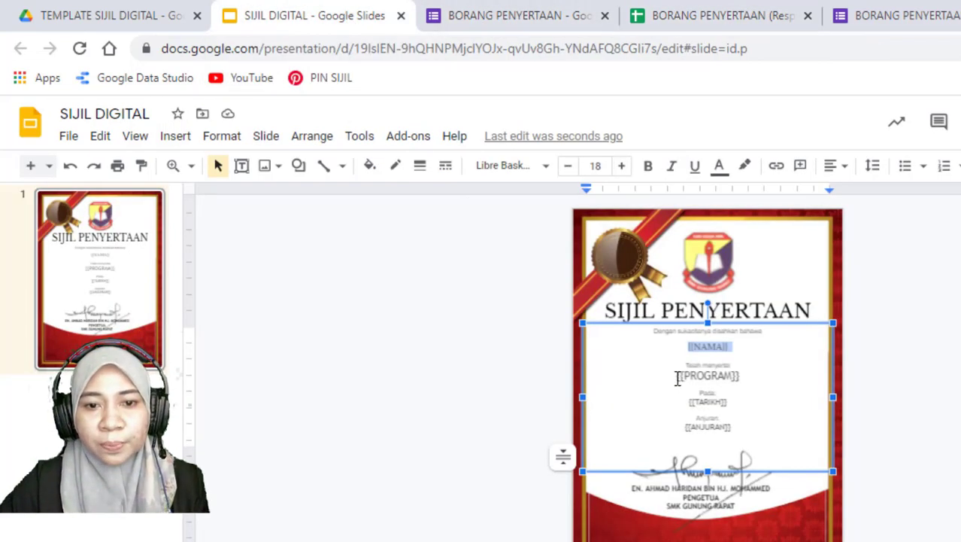
drag(677, 378, 742, 376)
click(736, 405)
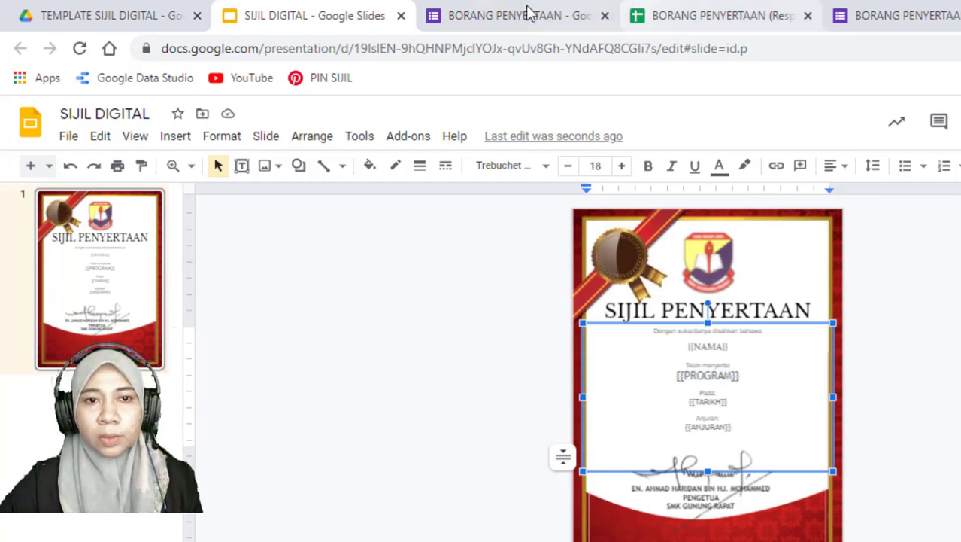
click(525, 14)
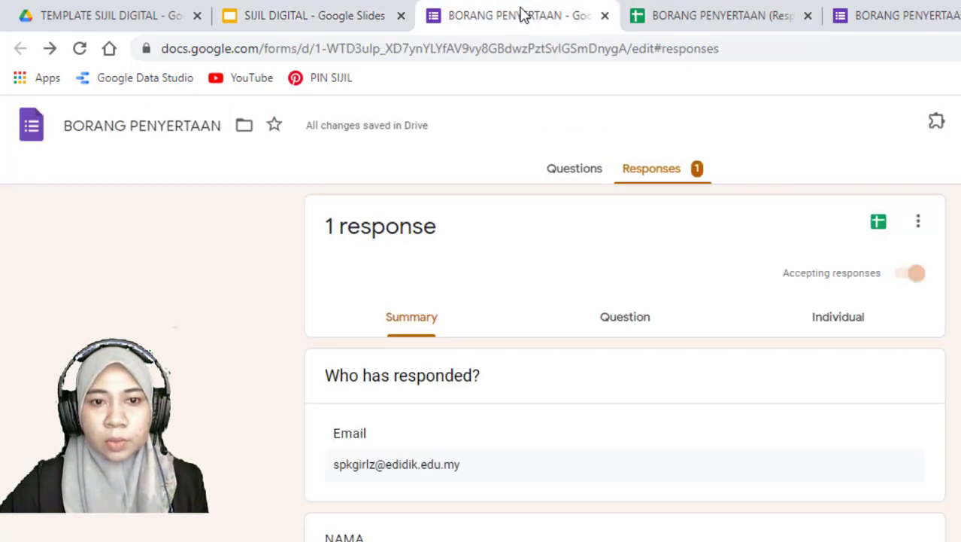
click(285, 14)
click(817, 370)
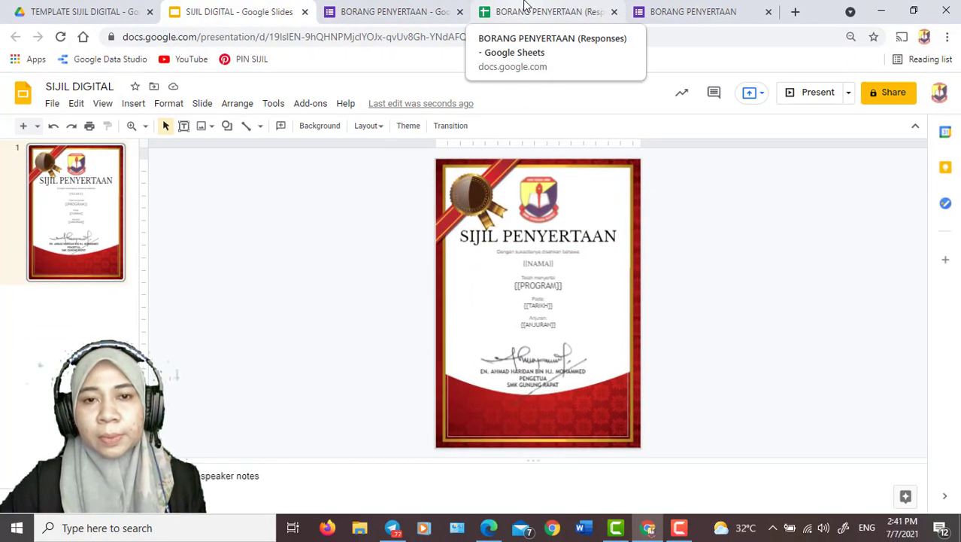
Open the Document Studio add-on in the BORANG PENYERTAAN responses spreadsheet
click(555, 11)
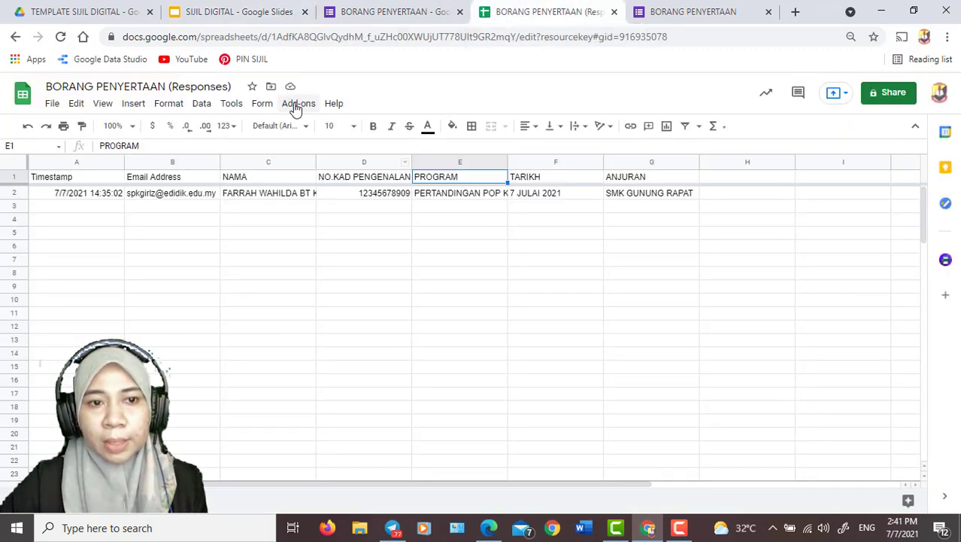
click(297, 105)
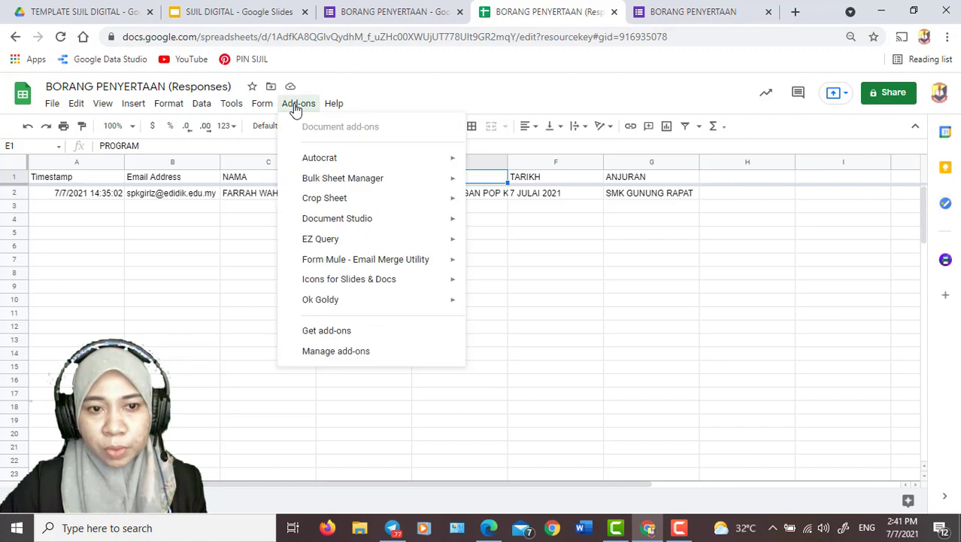
mouse_move(313, 218)
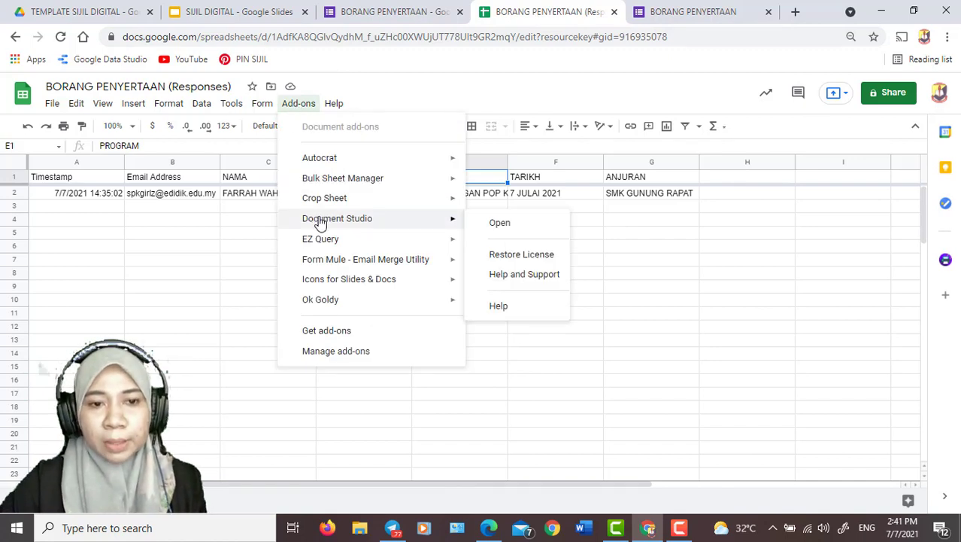
click(503, 227)
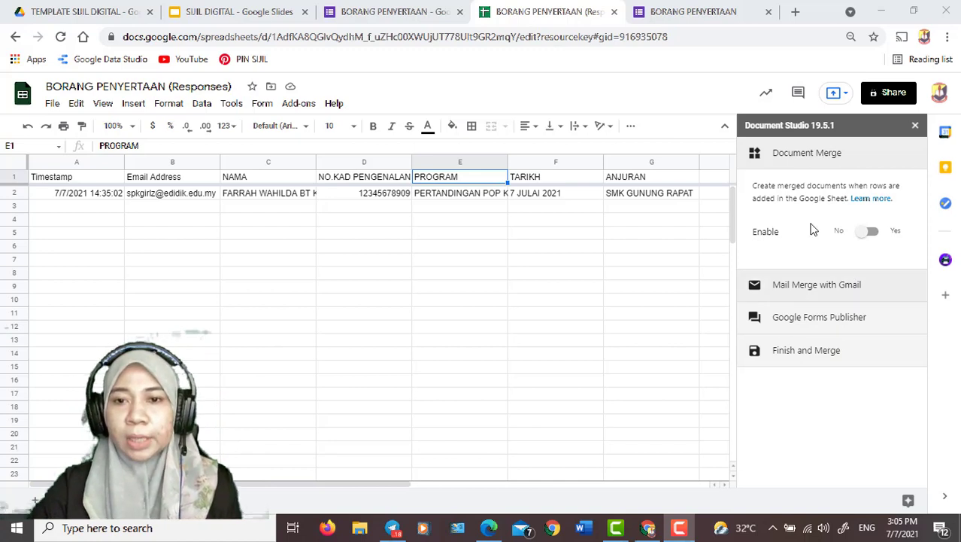
Enable Document Merge and select the Google Slide presentation SIJIL DIGITAL as its template
click(871, 235)
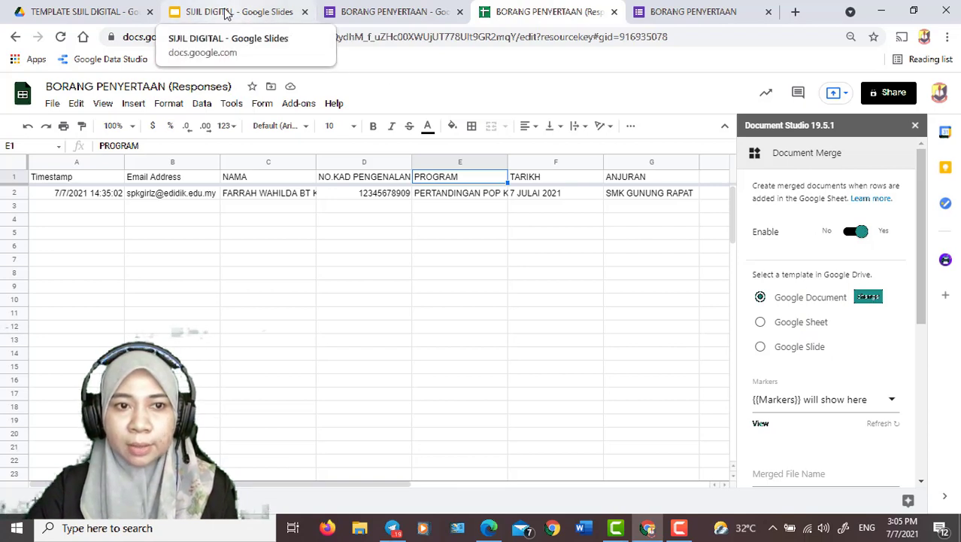
click(761, 347)
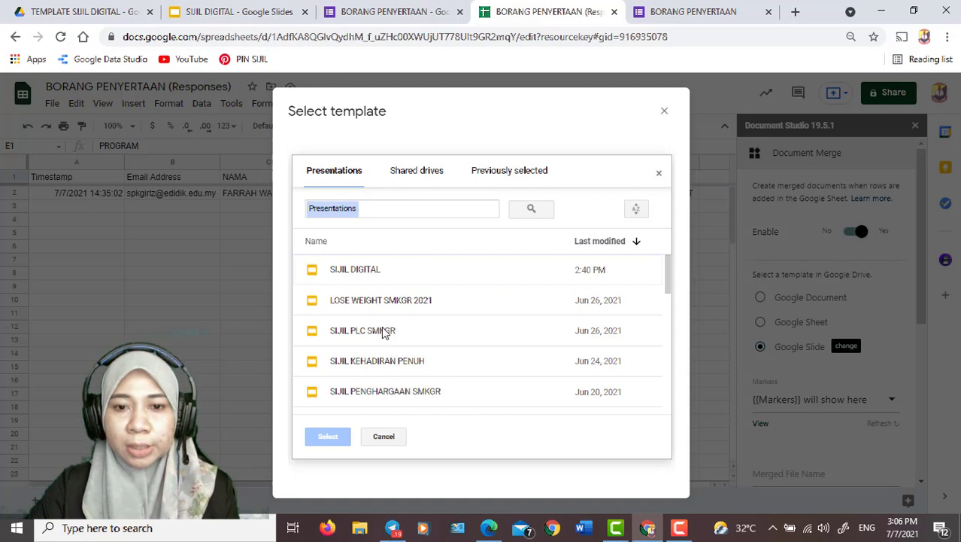
click(366, 276)
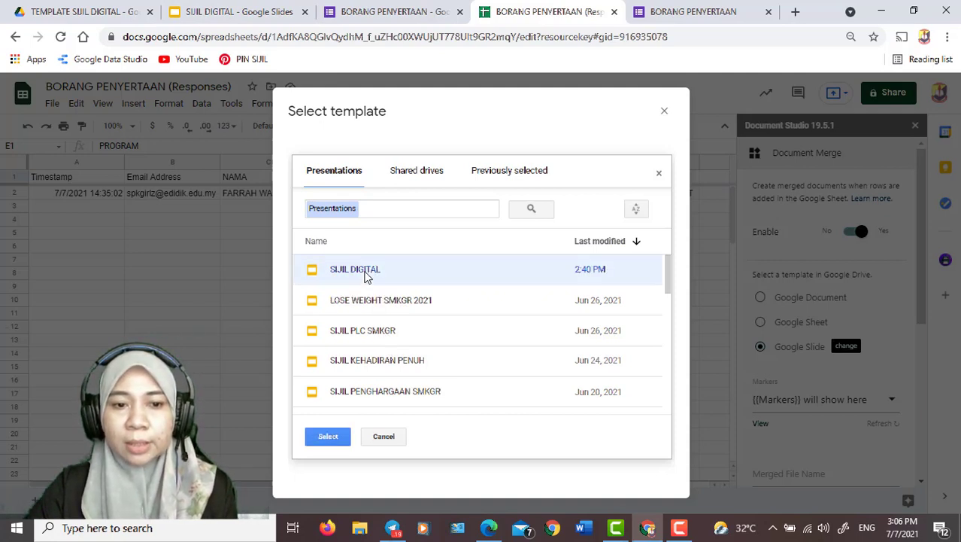
click(329, 437)
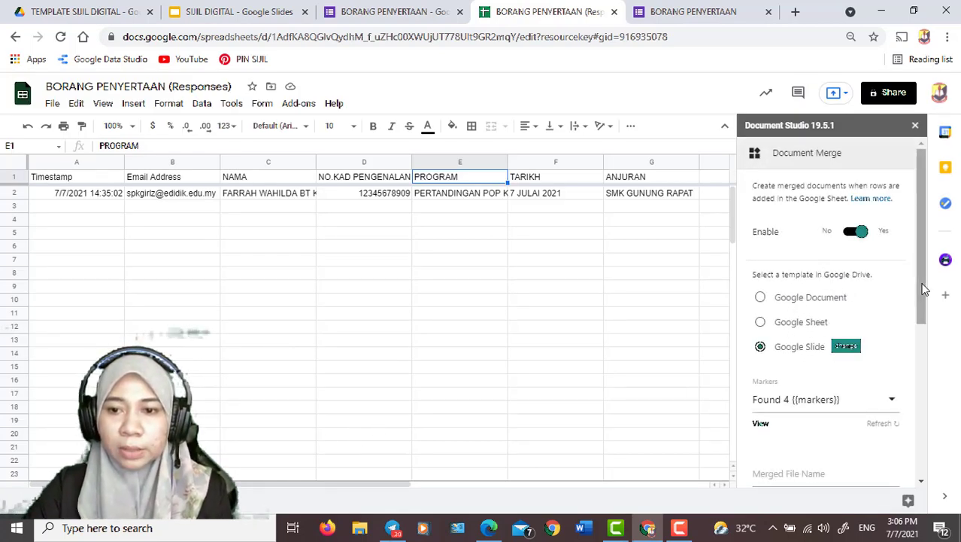
View the selected certificate template and check the list of markers Document Studio detected in it
drag(924, 286, 930, 337)
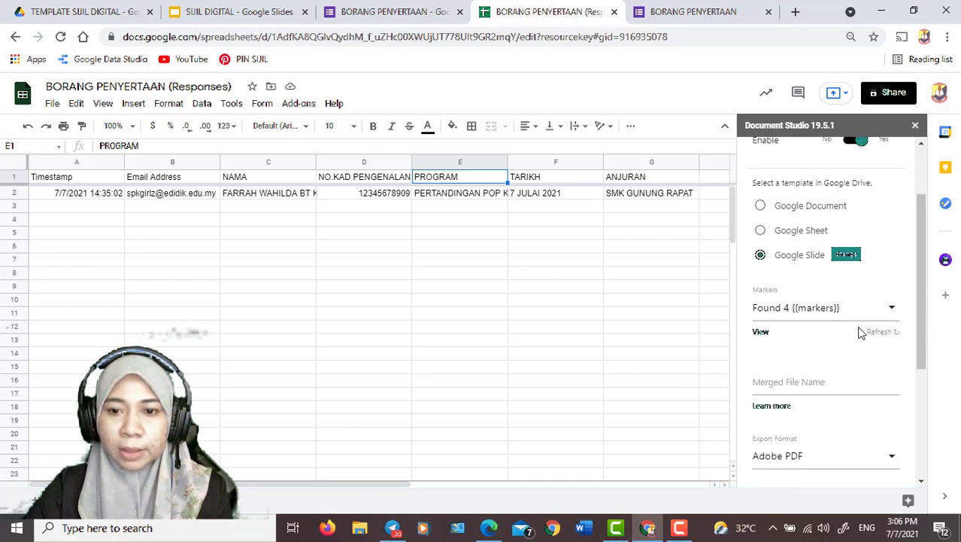
click(761, 332)
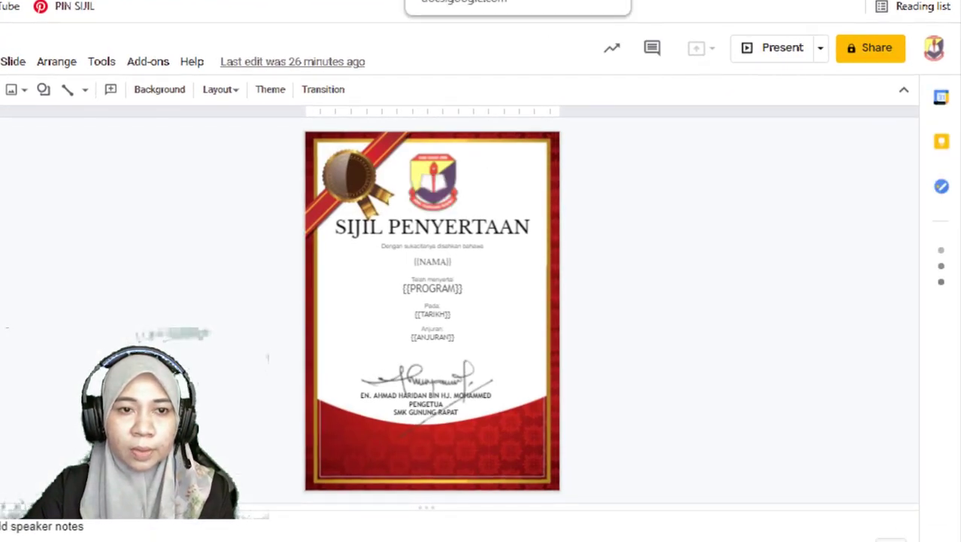
click(467, 1)
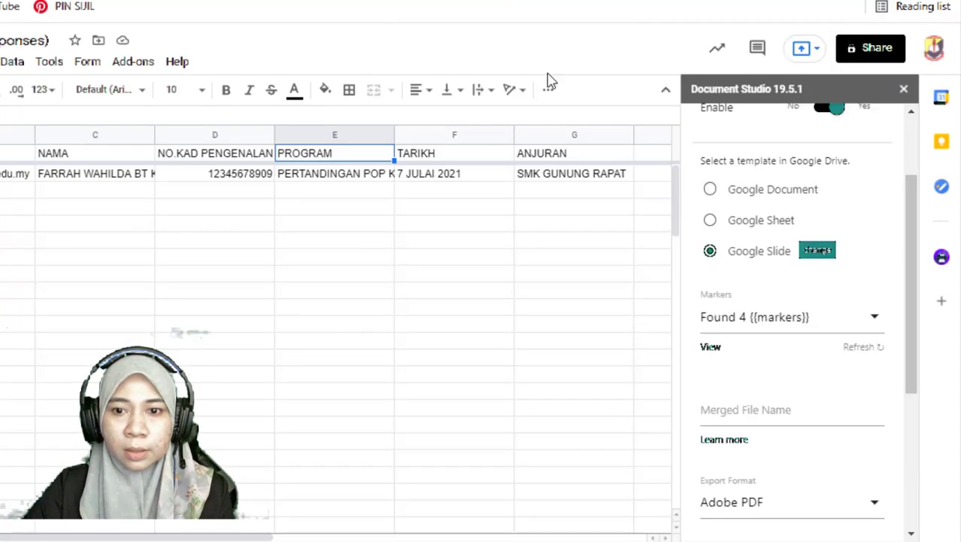
click(875, 323)
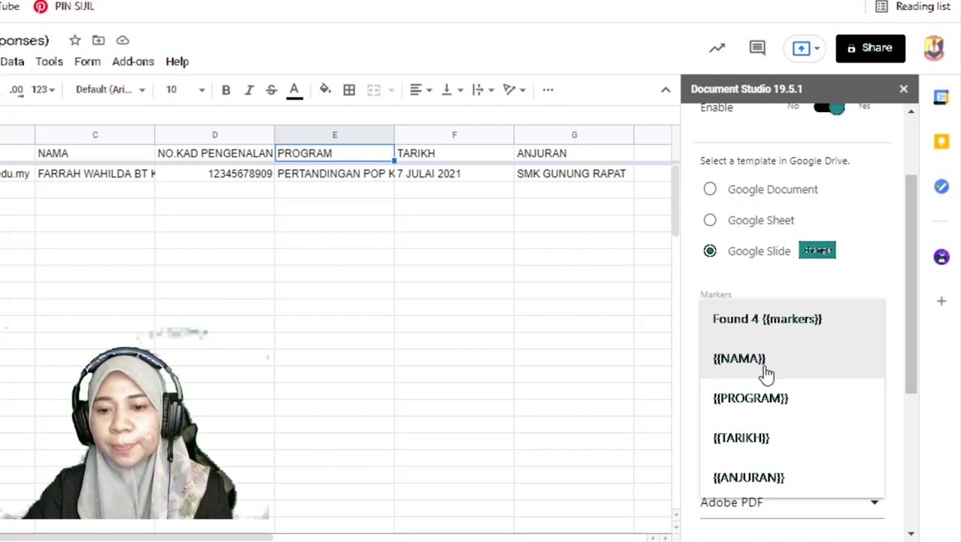
click(666, 295)
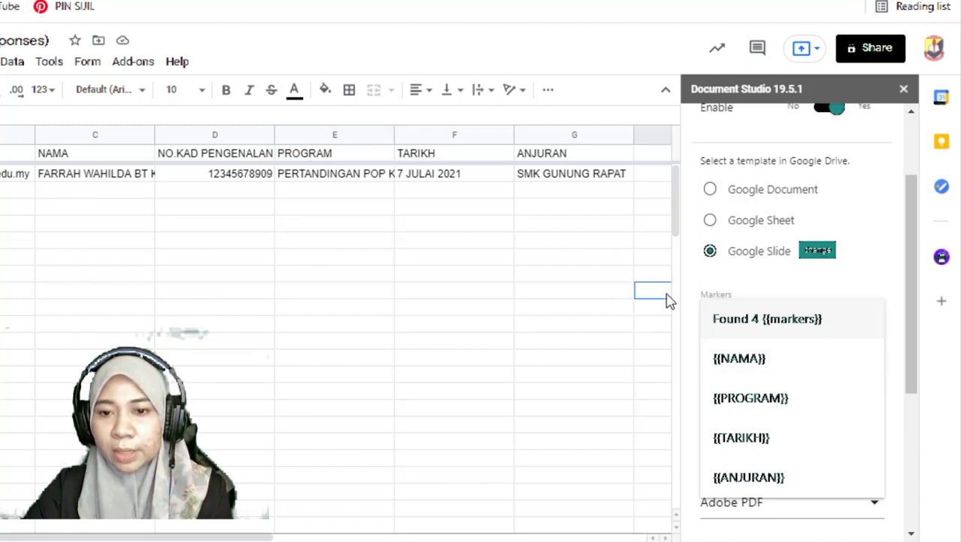
click(766, 283)
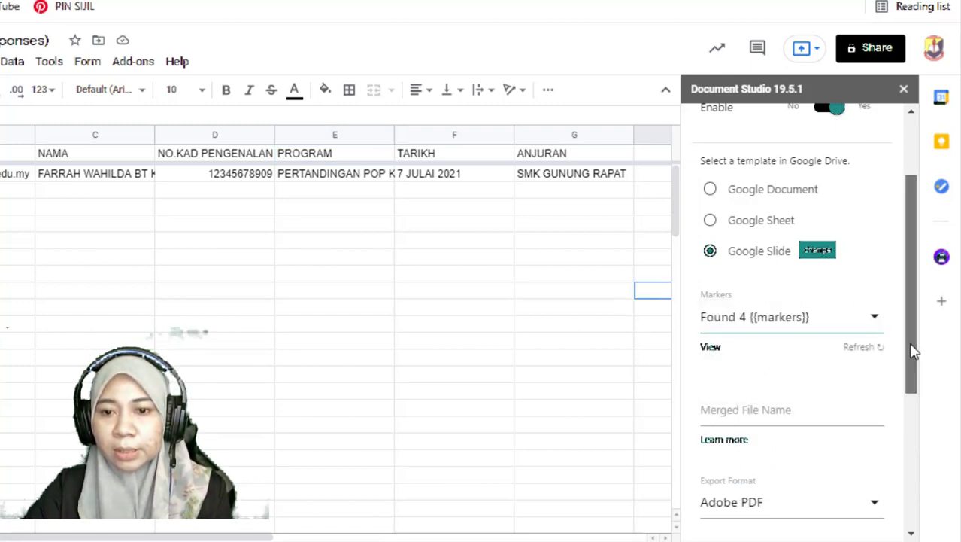
Set the merged file name to SIJIL DIGITAL POP KUIZ in the Document Merge settings
scroll(912, 349, down, 2)
click(732, 279)
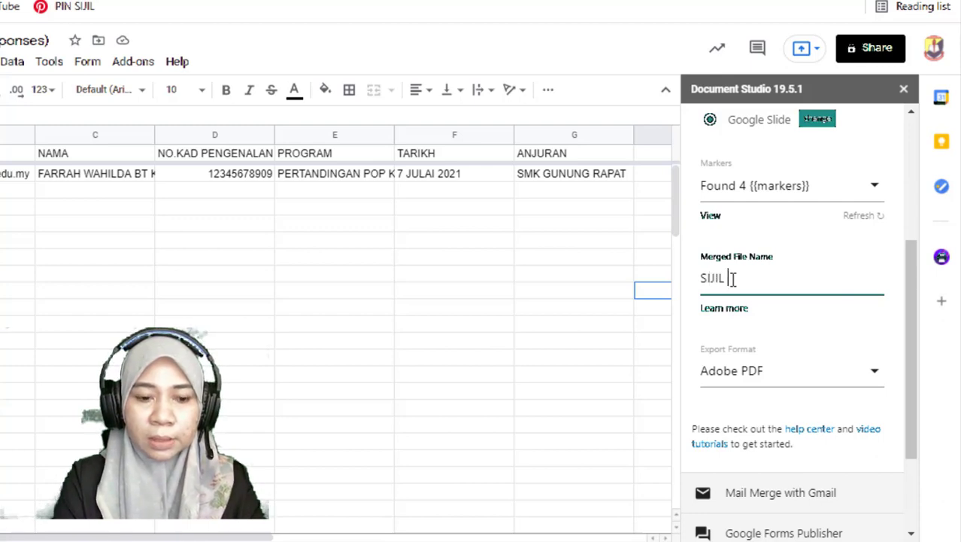
text(SIJIL DIGITA)
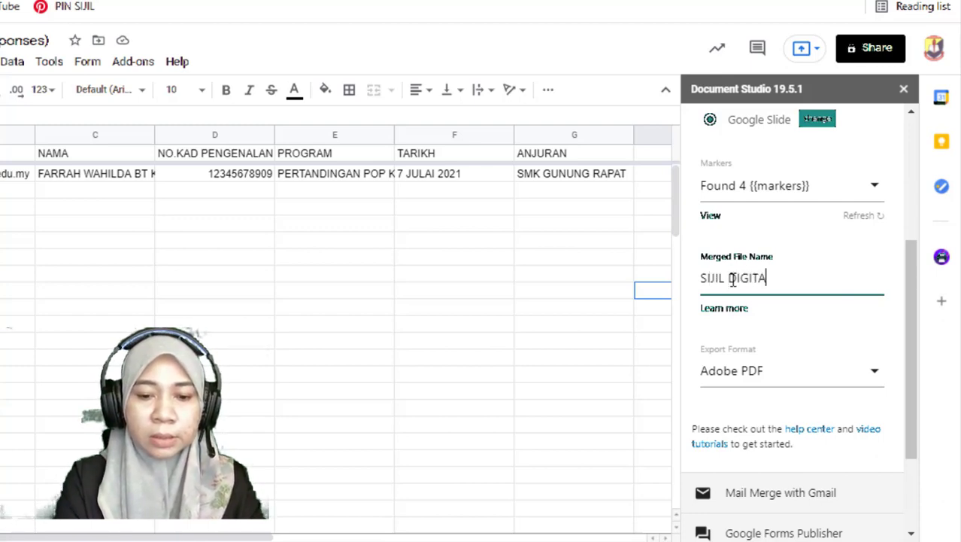
text(L POP KUIZ)
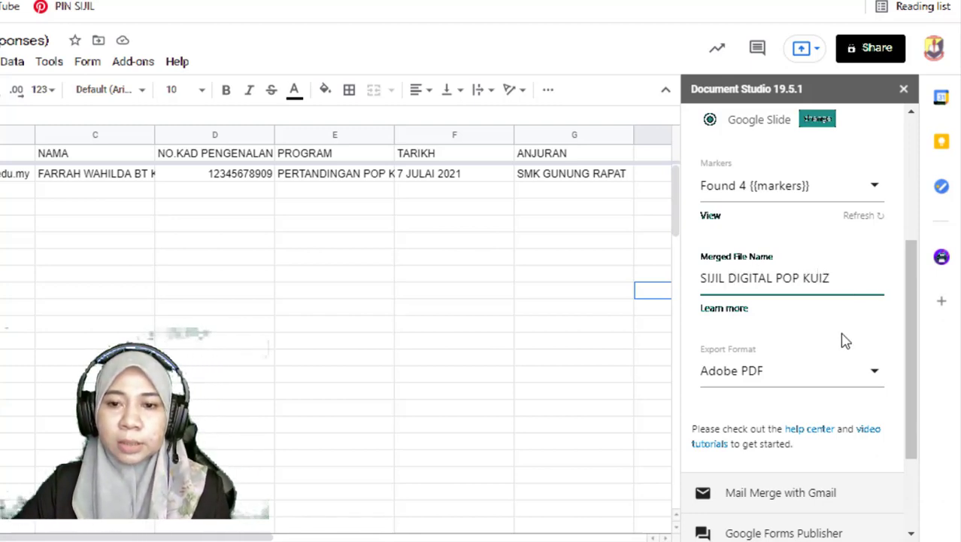
Enable Mail Merge with Gmail and set the email template's recipient to the Email Address field
drag(913, 315, 911, 366)
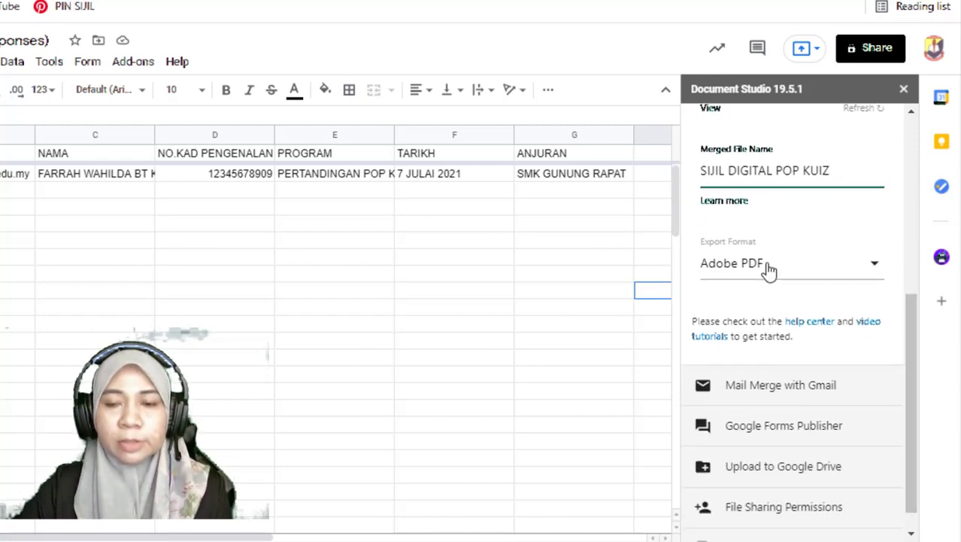
click(738, 395)
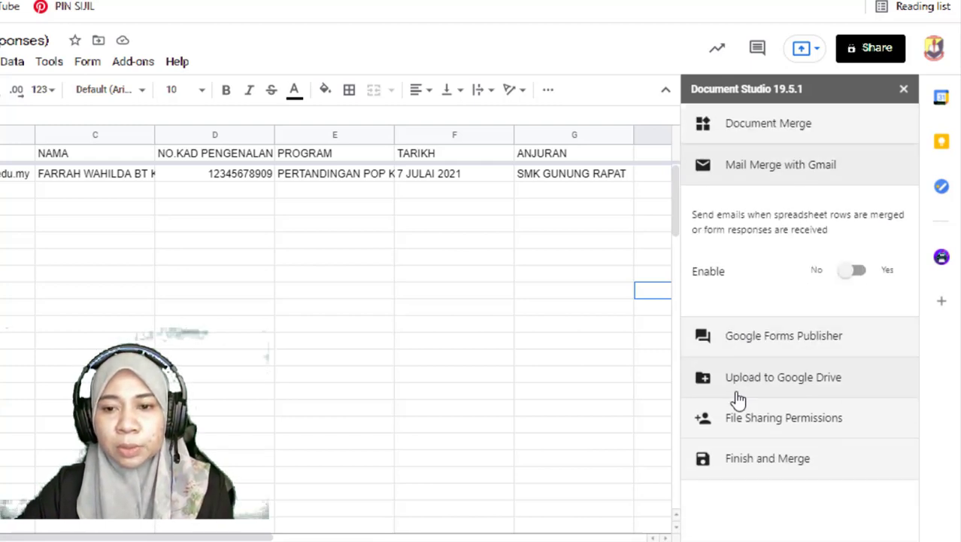
click(865, 279)
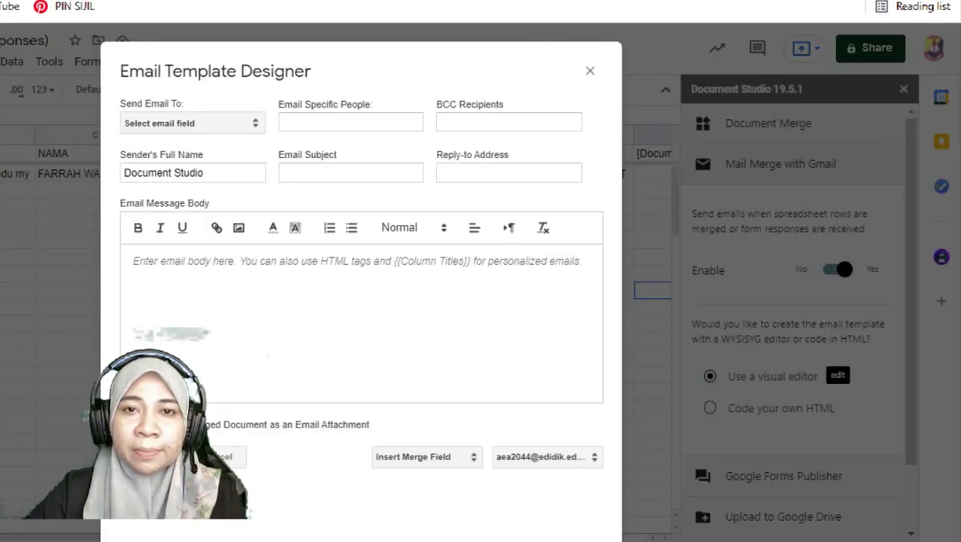
click(203, 123)
click(205, 163)
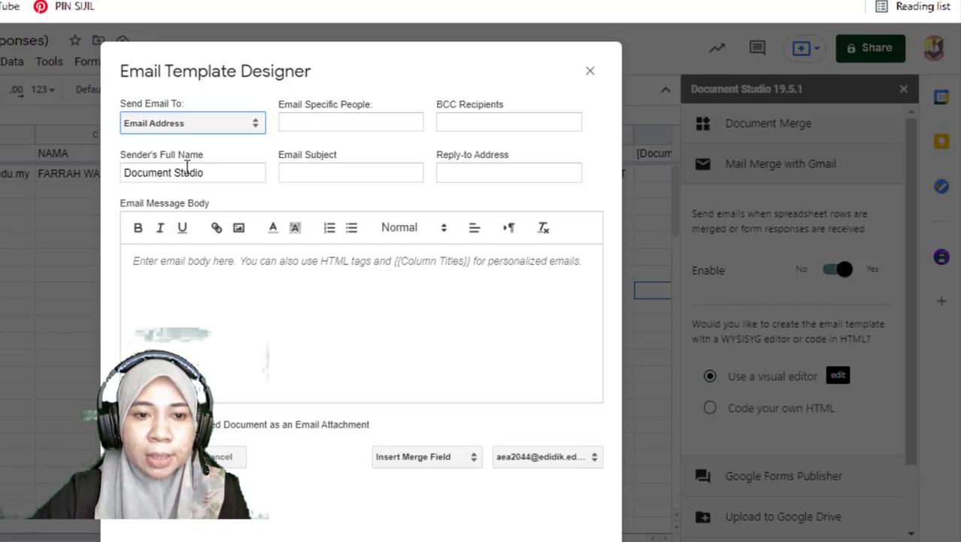
Set the email subject to SIJIL PENYERTAAN POP KUIZ PBB SMKGR
click(221, 173)
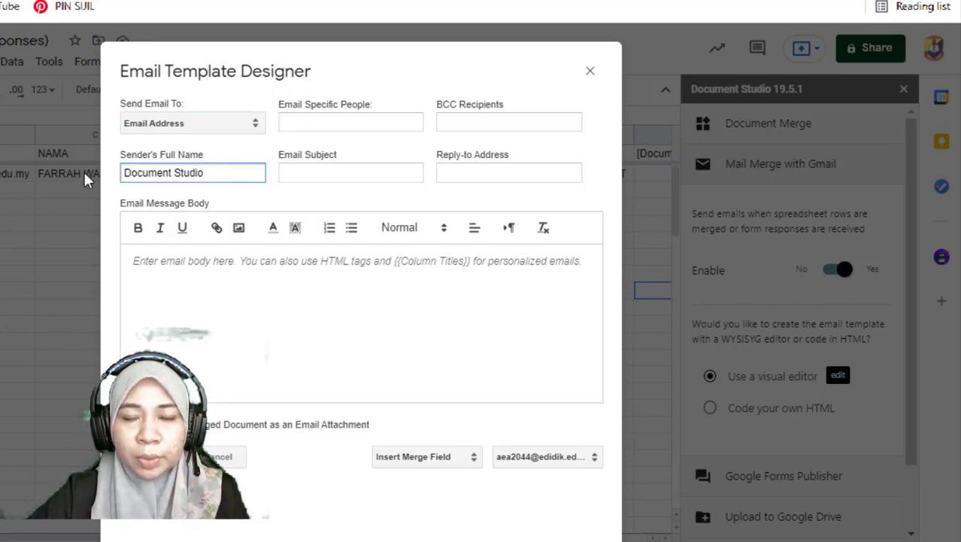
click(290, 170)
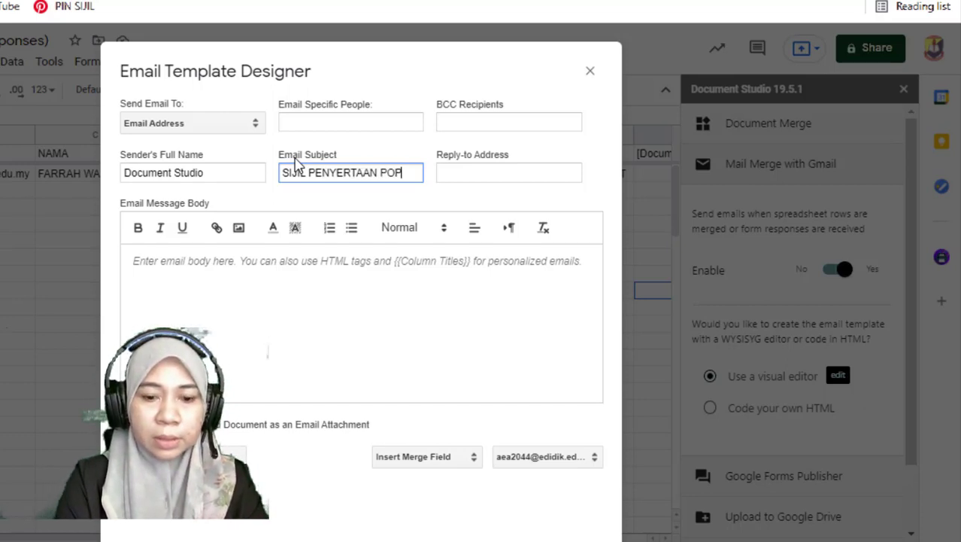
text(SIJIL PENYERTAAN POP KUIZ)
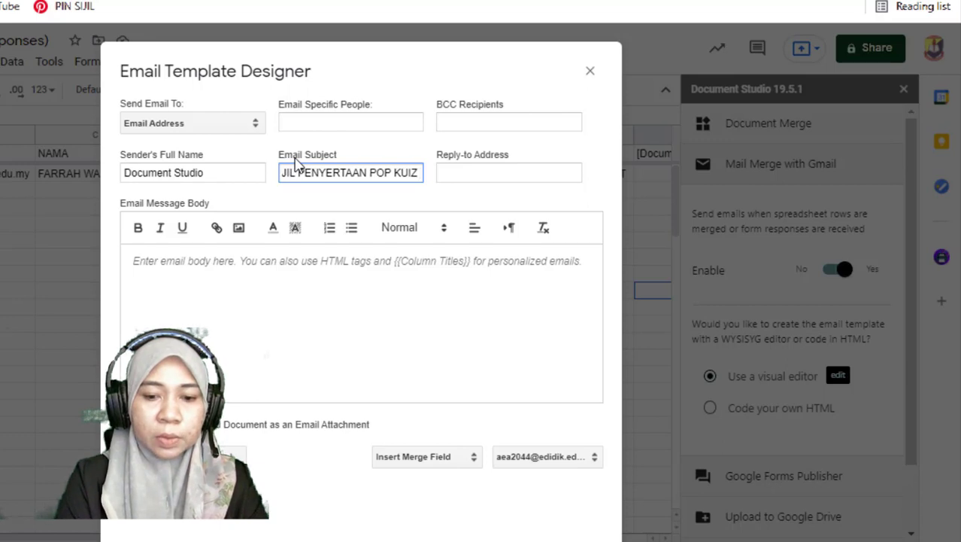
text( PBB SMK)
text(GR)
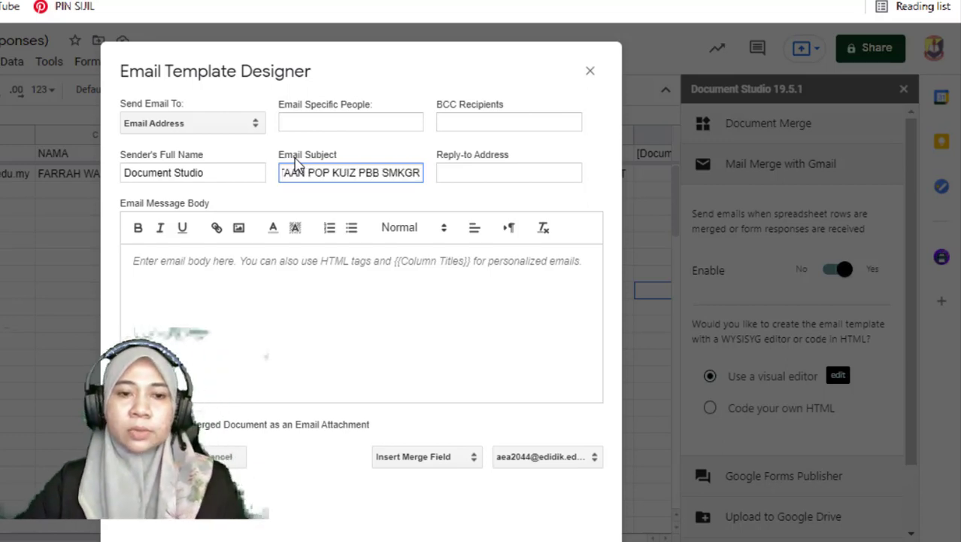
Begin the email message body with TAHNIAH KEPADA followed by the NAMA merge field
click(206, 263)
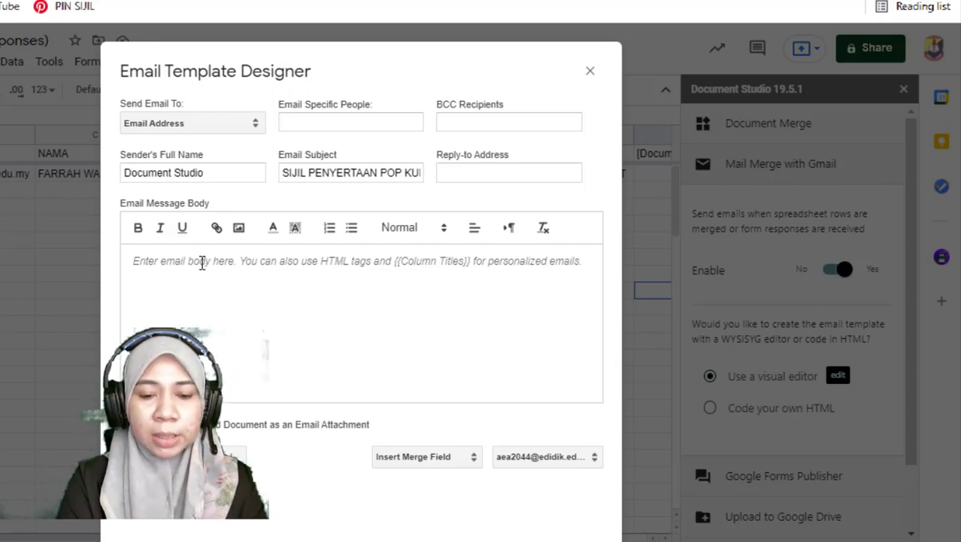
text(T)
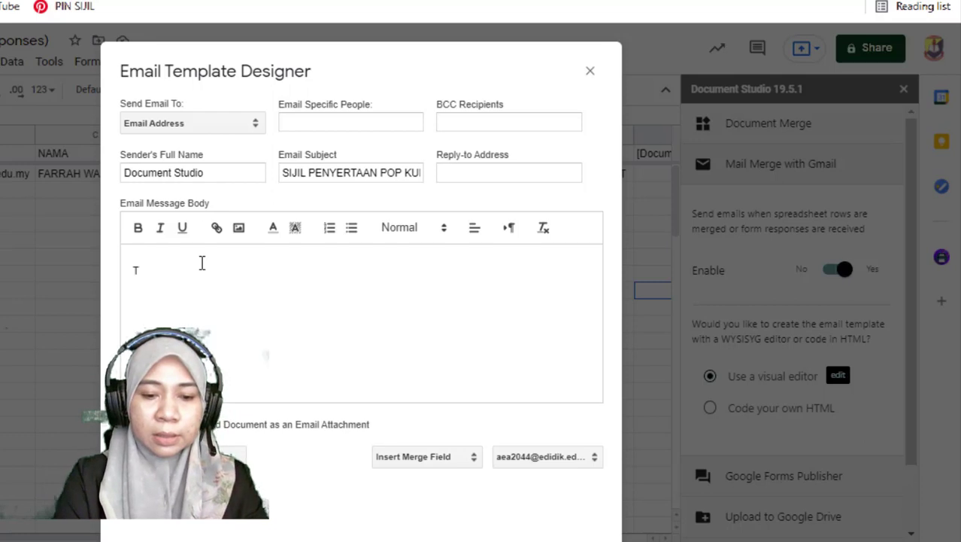
text(AHNIA)
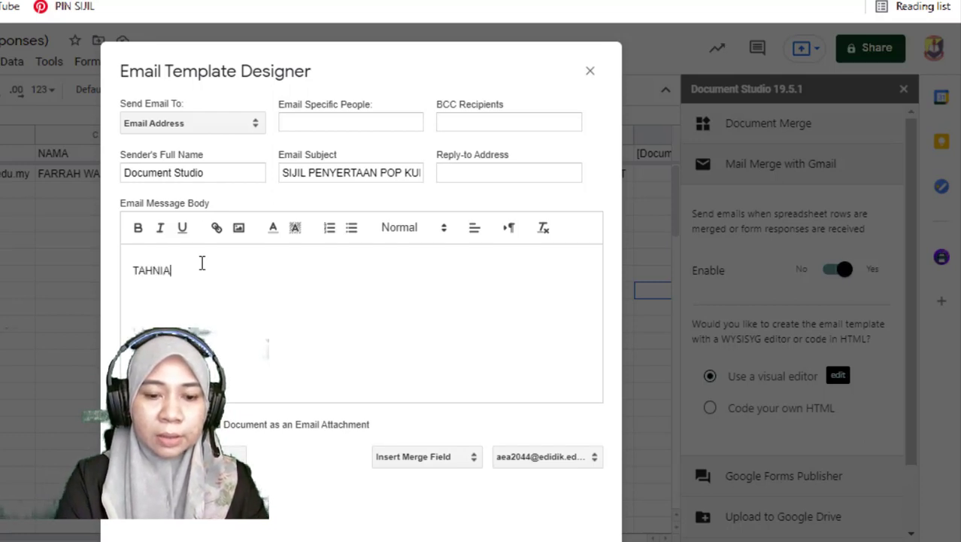
text(H KEPADA)
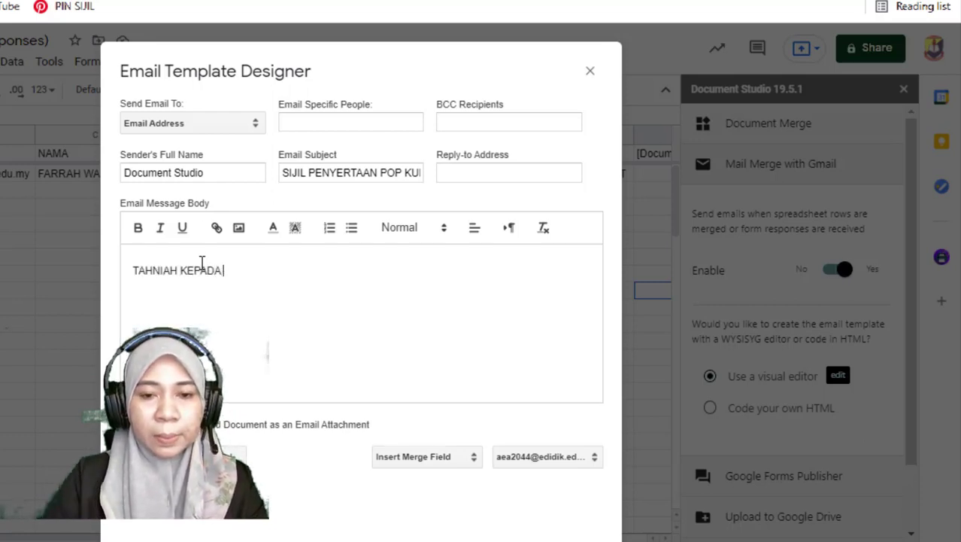
click(399, 461)
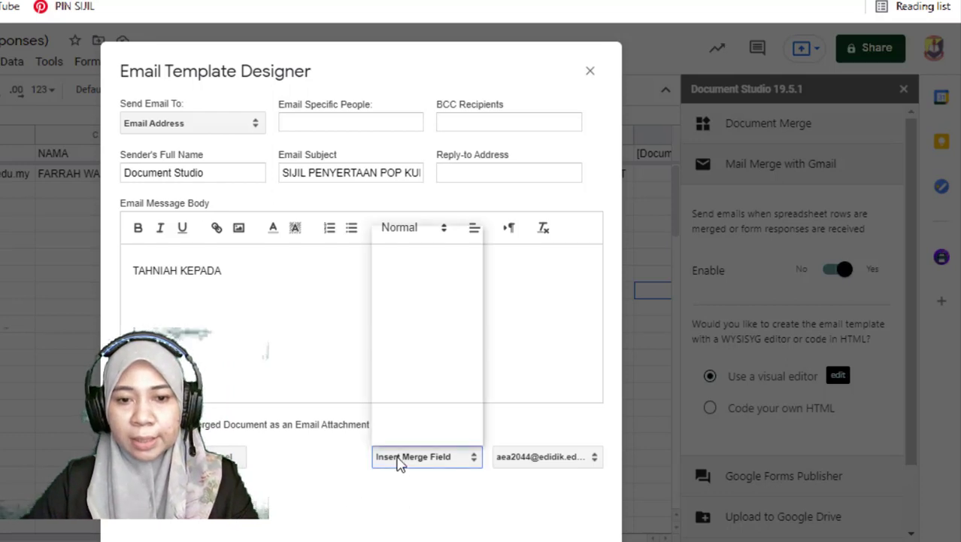
click(415, 276)
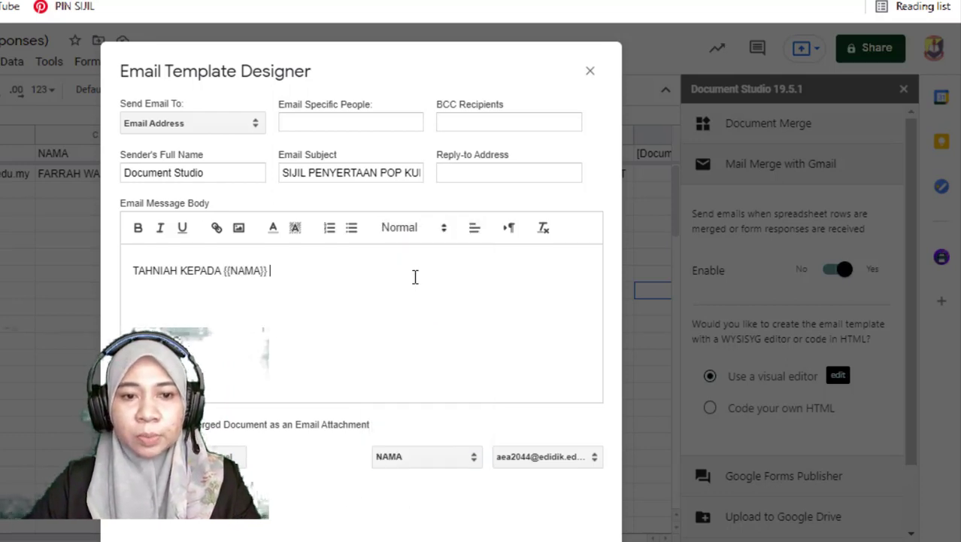
click(441, 466)
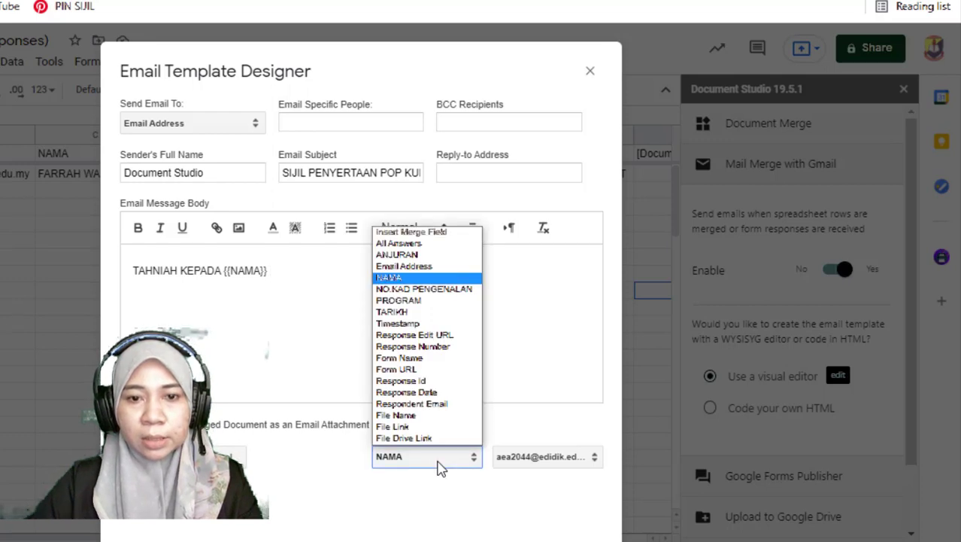
click(277, 362)
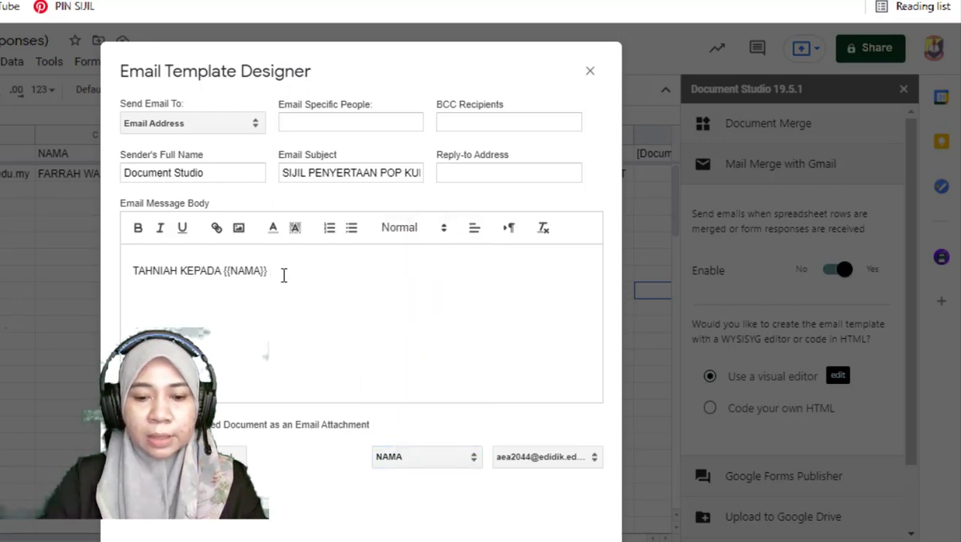
Continue the email message with KERANA MENYERTAI followed by the PROGRAM merge field
text(KERANA MNE)
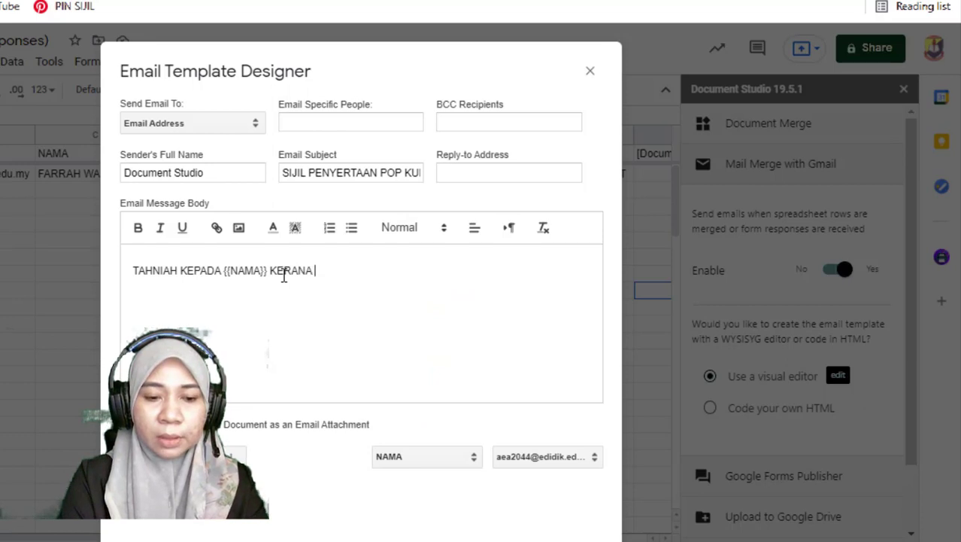
key(BackSpace)
key(BackSpace)
text(EN)
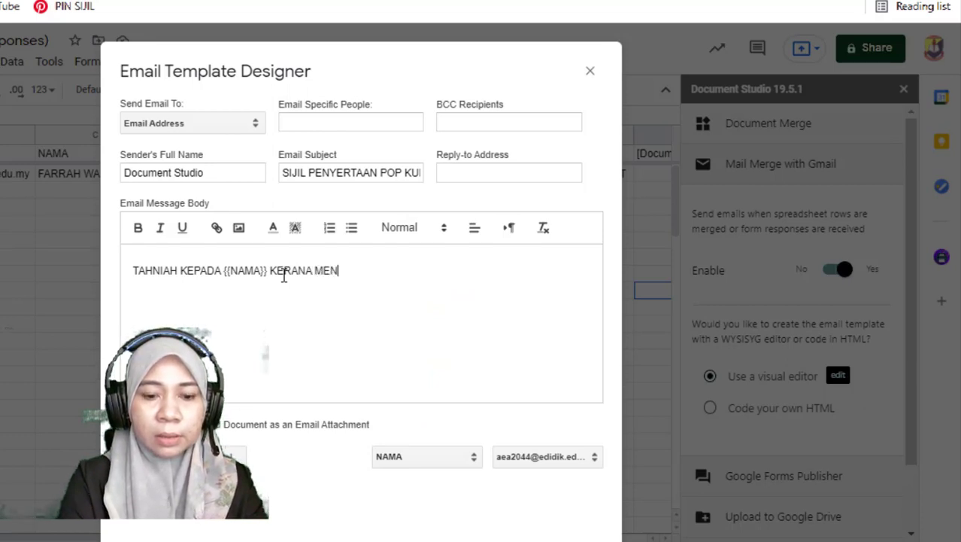
text(YERTAI)
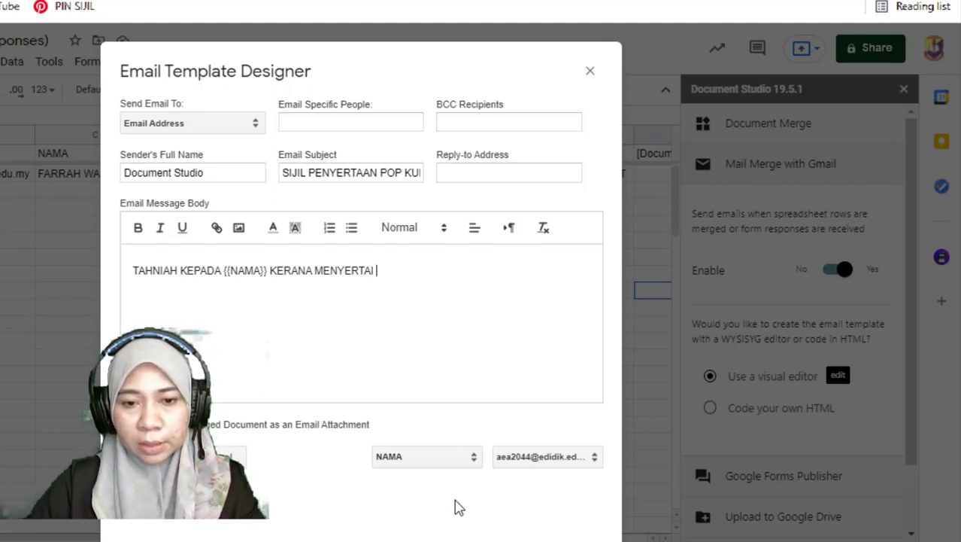
click(461, 460)
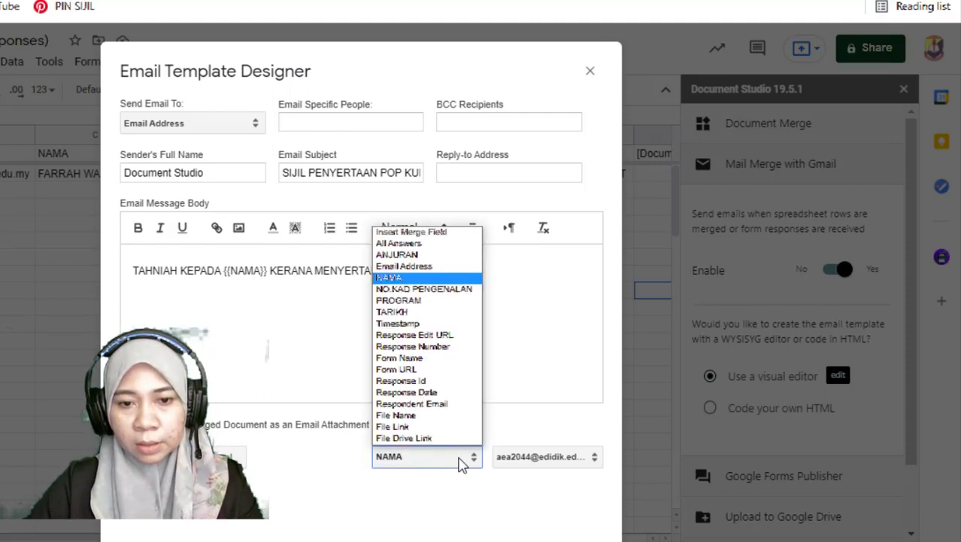
click(424, 301)
Complete the message with PADA and the TARIKH merge field, then ANJURAN and the ANJURAN merge field, and save the email template
text(PADA)
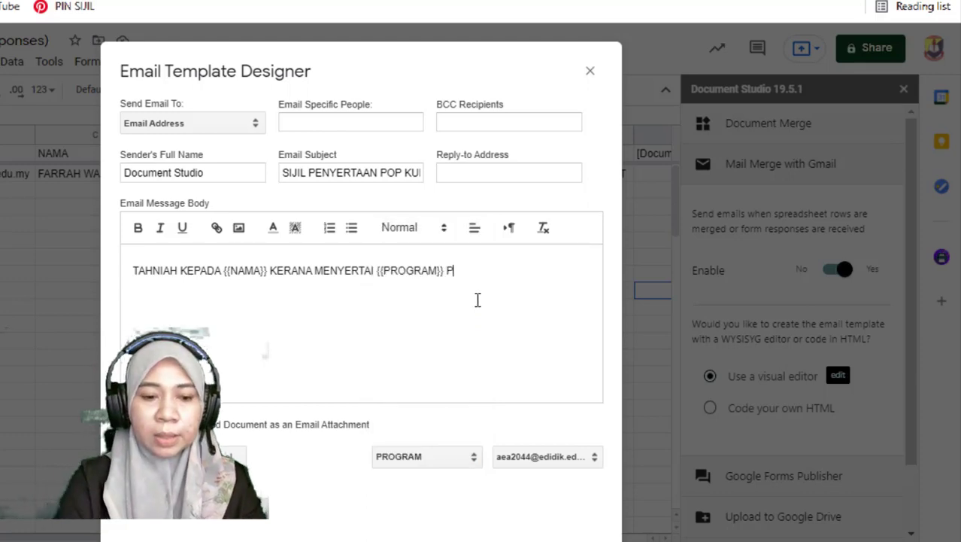
click(423, 456)
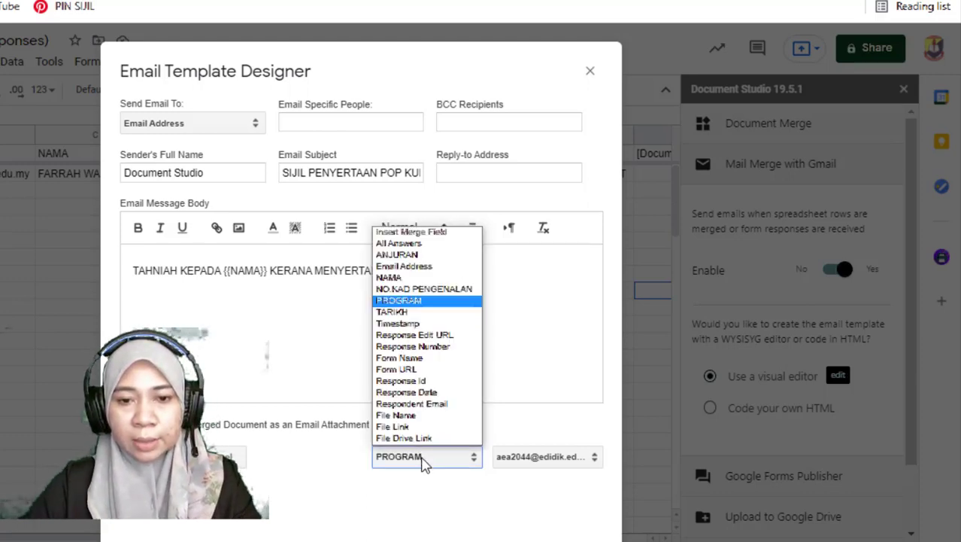
click(413, 312)
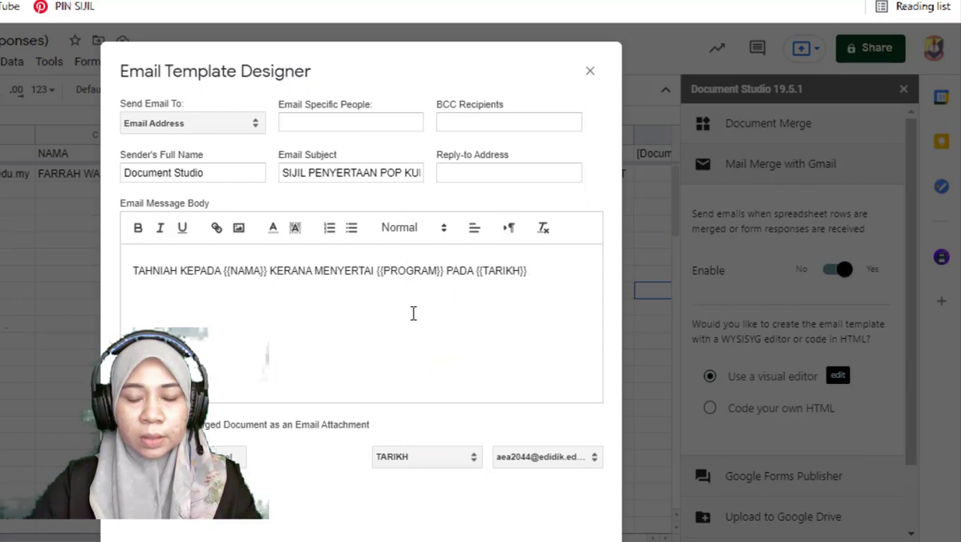
text(ANJURAN)
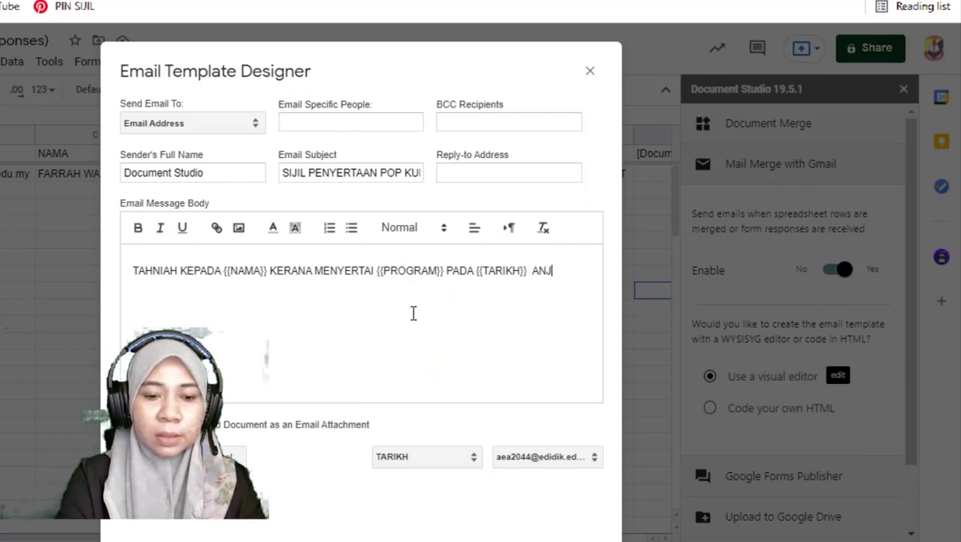
click(423, 456)
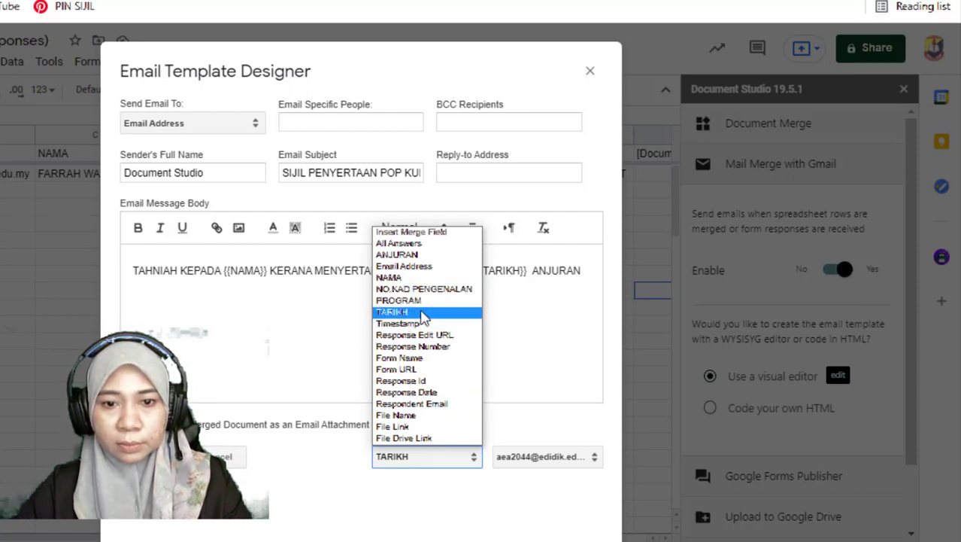
click(391, 254)
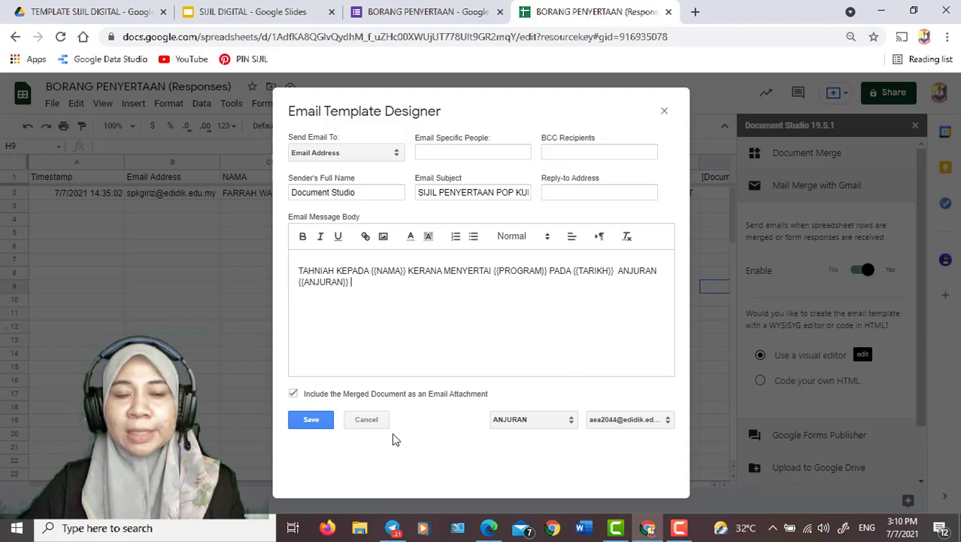
click(311, 421)
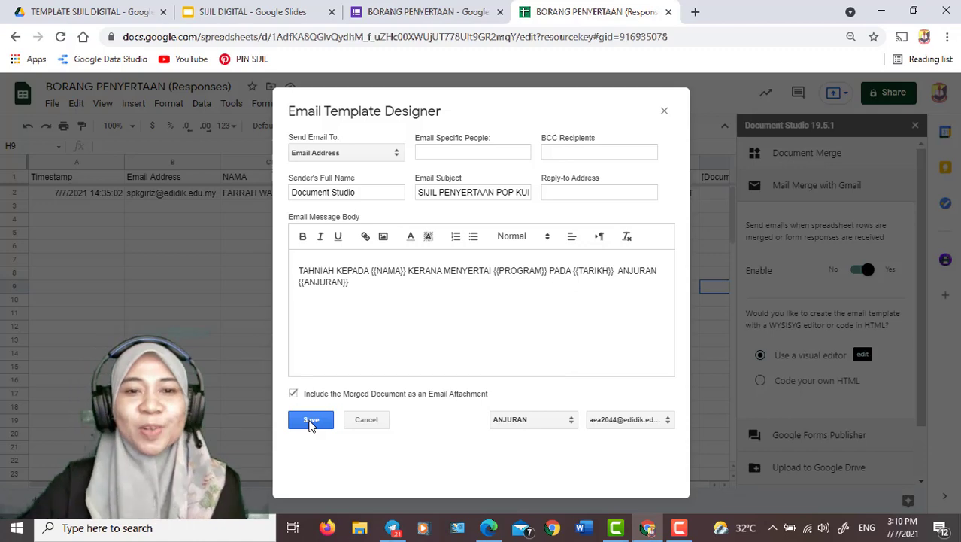
click(310, 421)
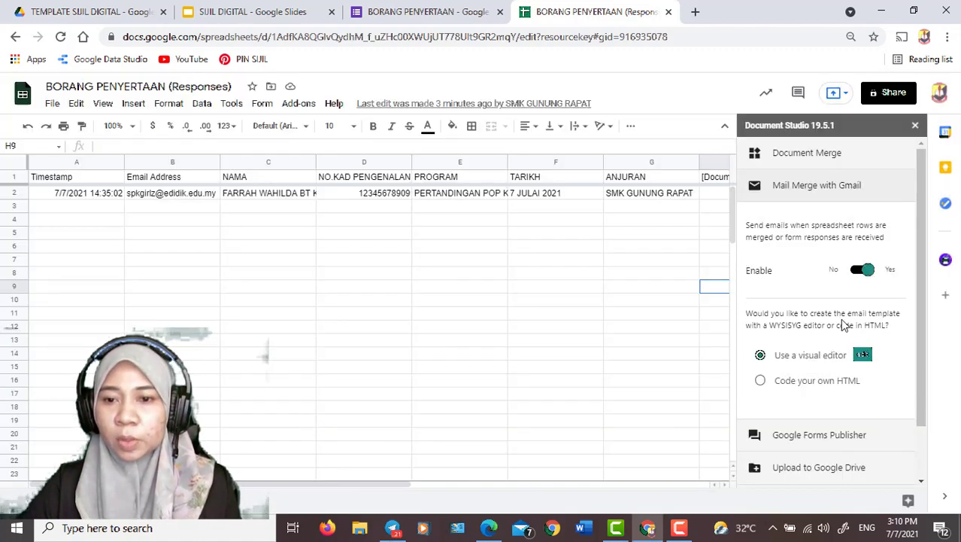
Open the Upload to Google Drive settings in Document Studio
drag(917, 268, 917, 329)
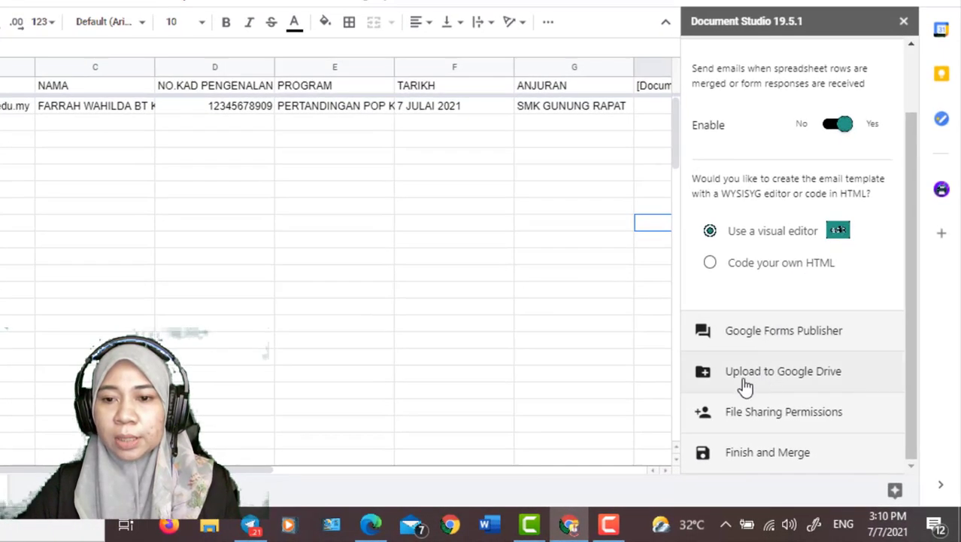
click(749, 381)
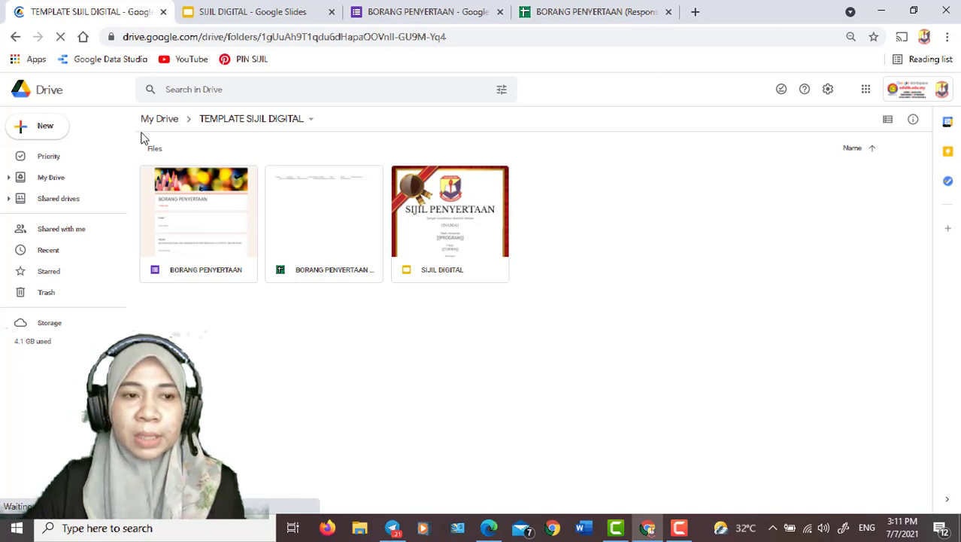
Create a new folder named SIJIL PESERTA inside the TEMPLATE SIJIL DIGITAL folder in Google Drive
click(46, 129)
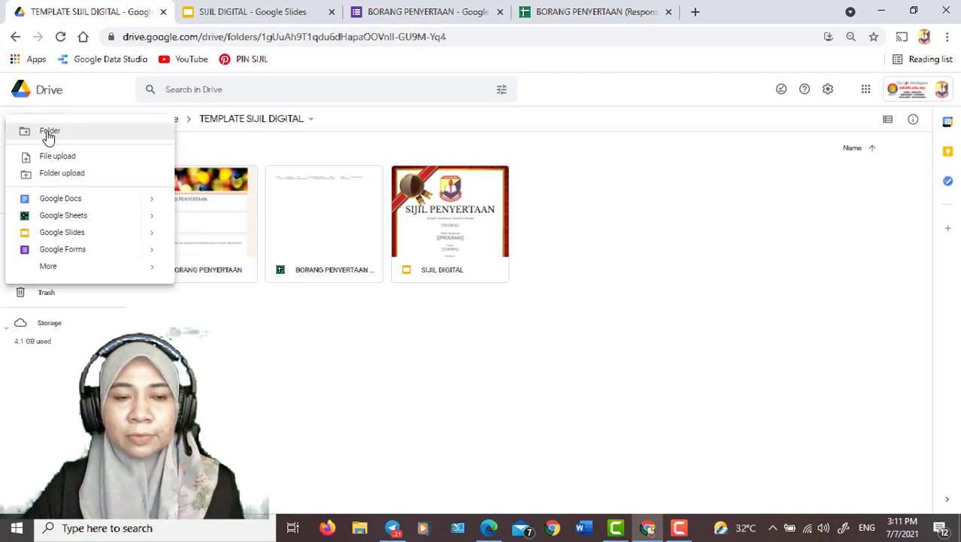
click(48, 133)
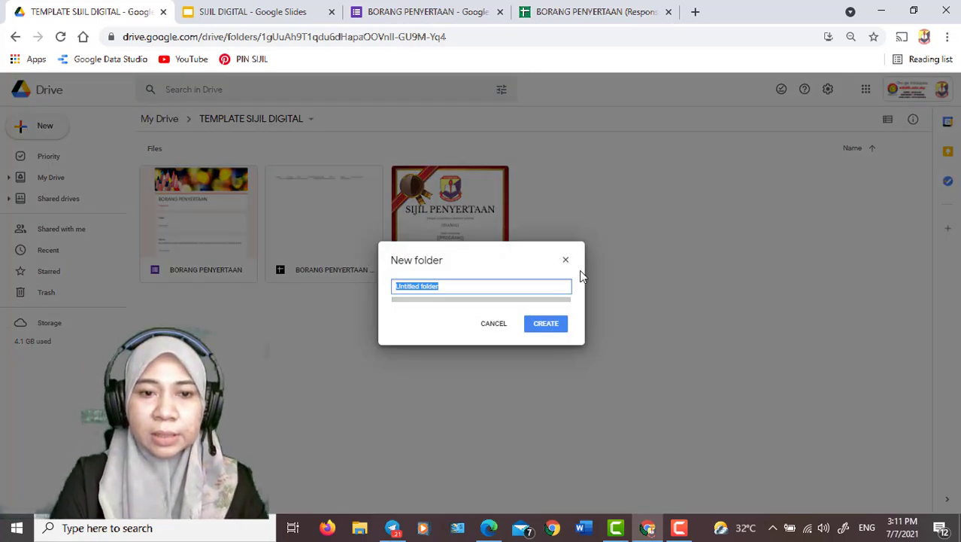
text(SIJIL)
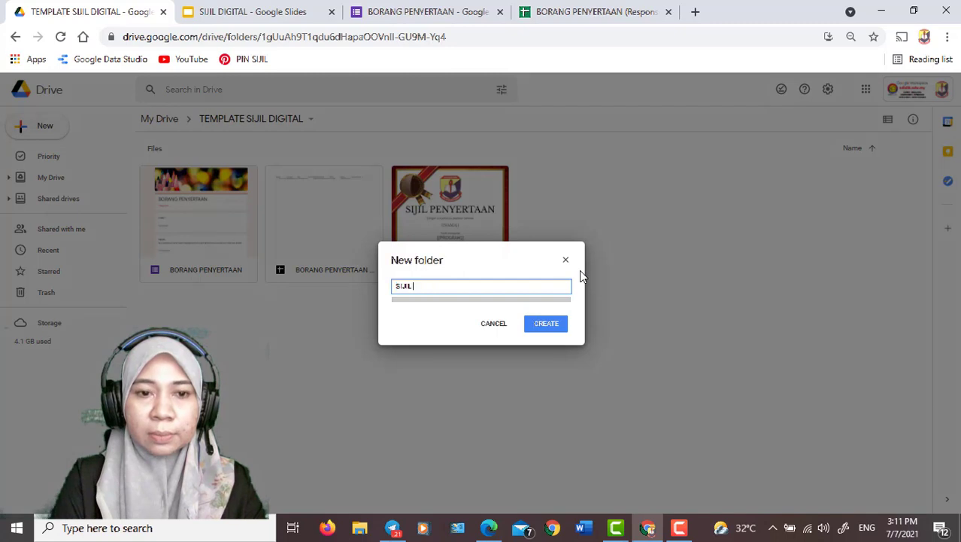
text( PESERTA)
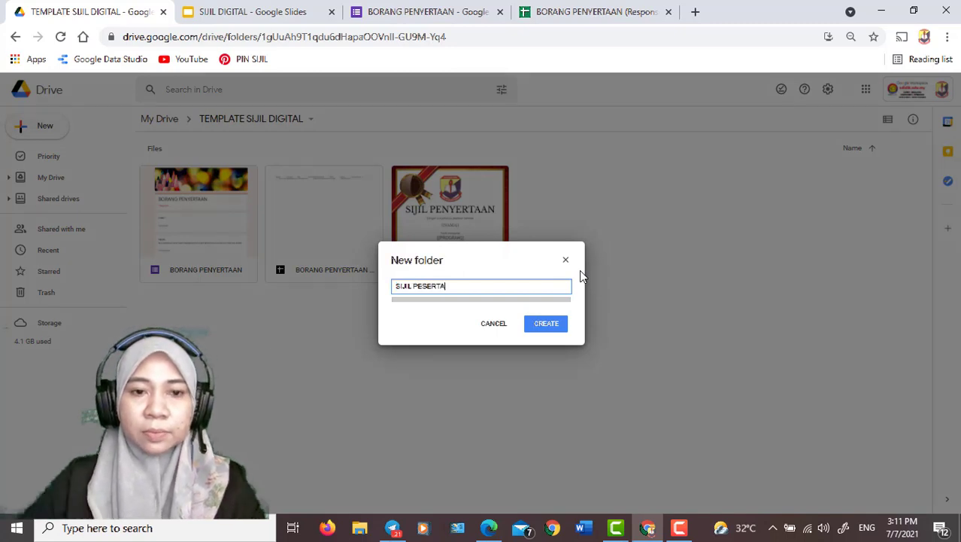
click(543, 324)
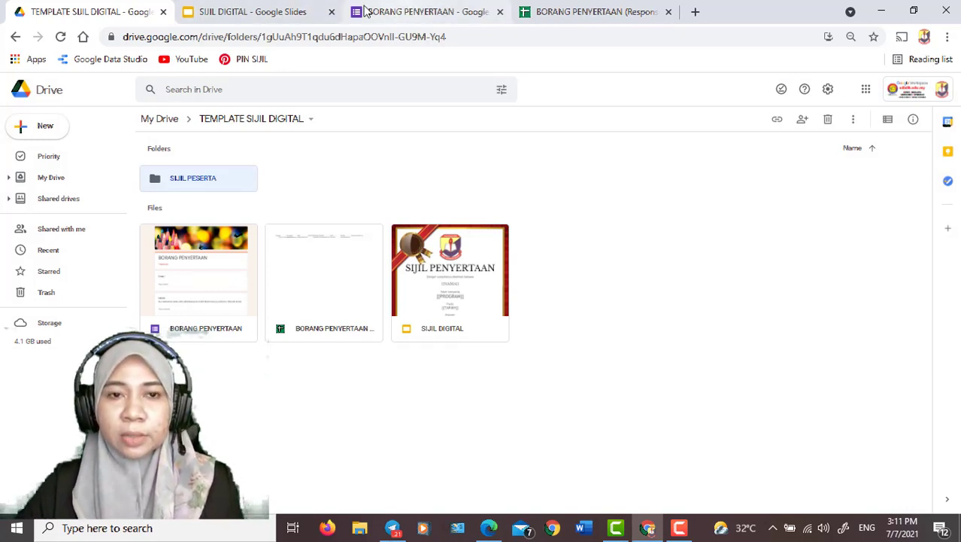
Return to the BORANG PENYERTAAN responses spreadsheet and set the Google Drive upload parent folder to SIJIL PESERTA
click(560, 9)
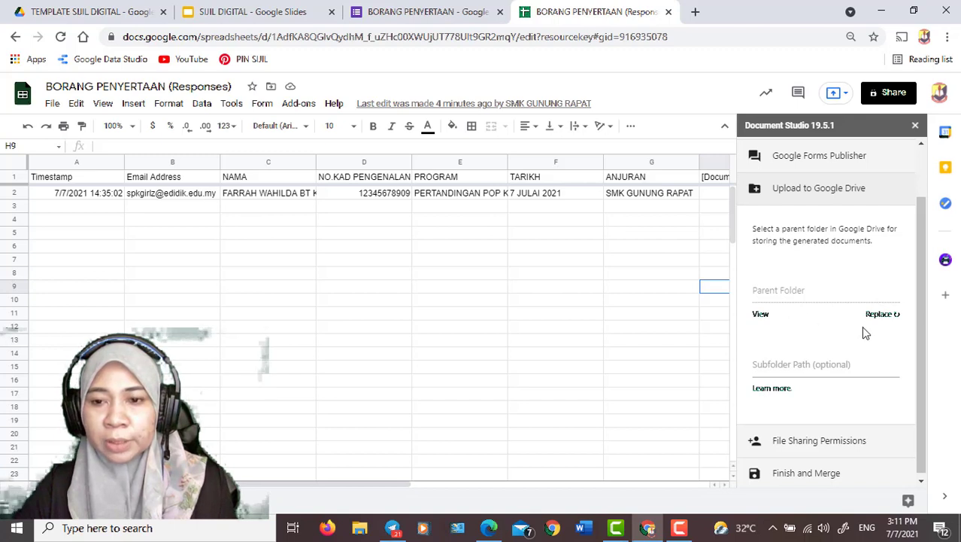
click(881, 316)
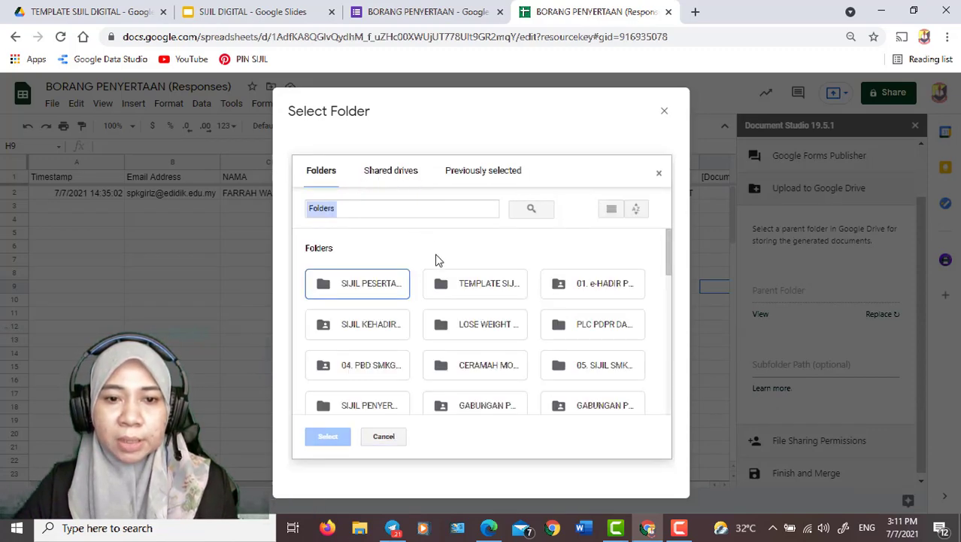
click(386, 290)
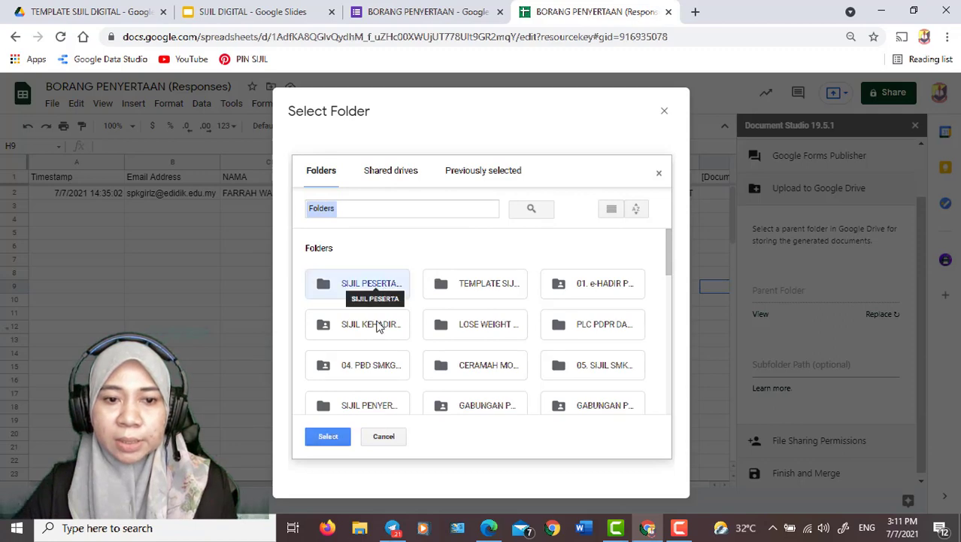
click(328, 437)
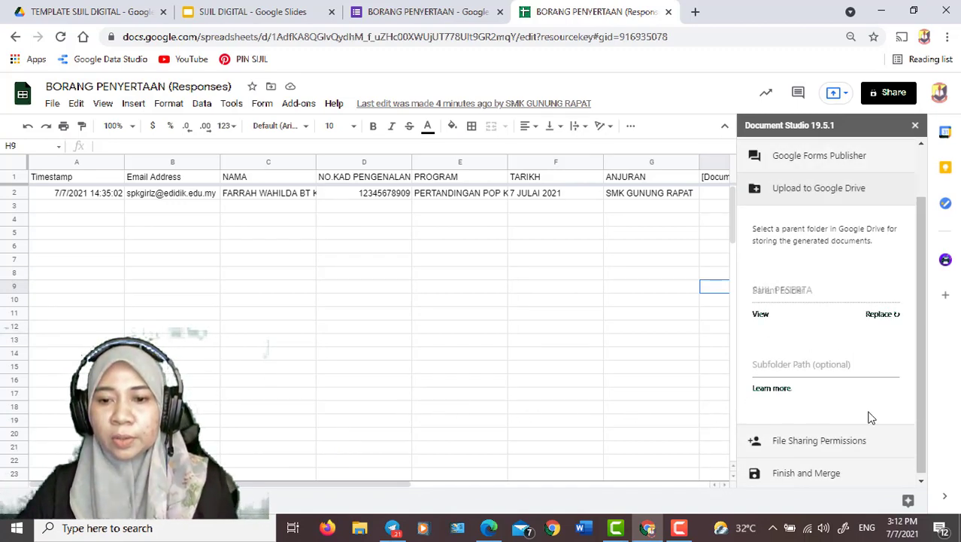
Open the Finish and Merge settings and generate a preview of the merged certificate for the first row
click(817, 477)
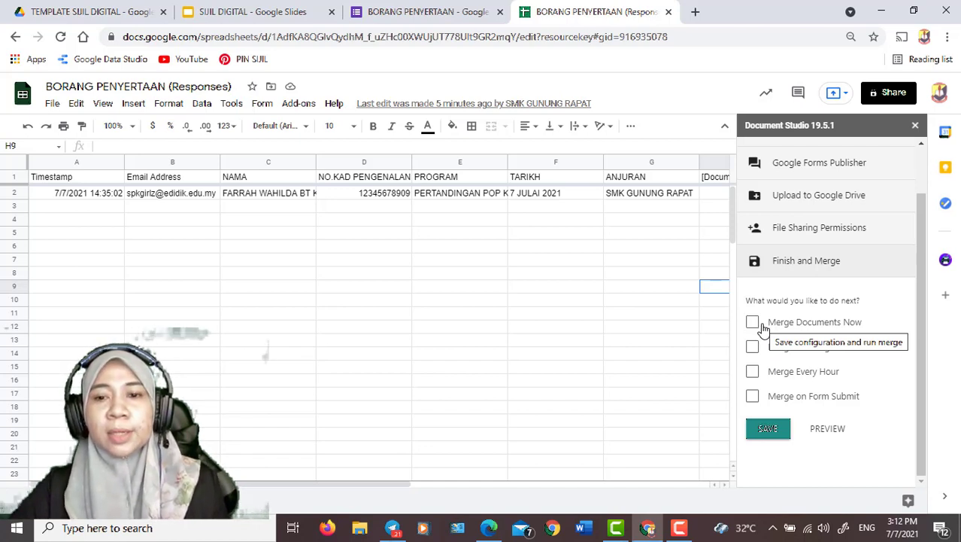
click(754, 398)
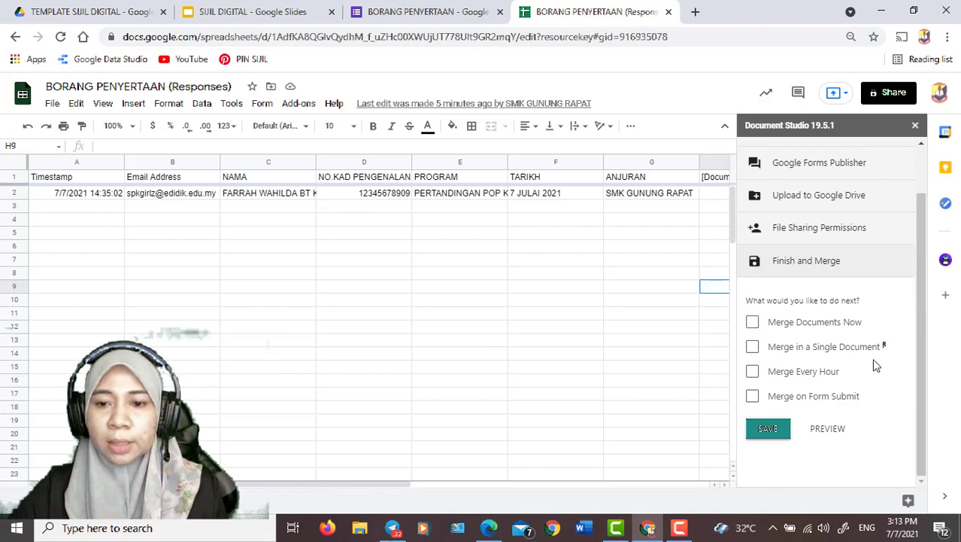
click(827, 430)
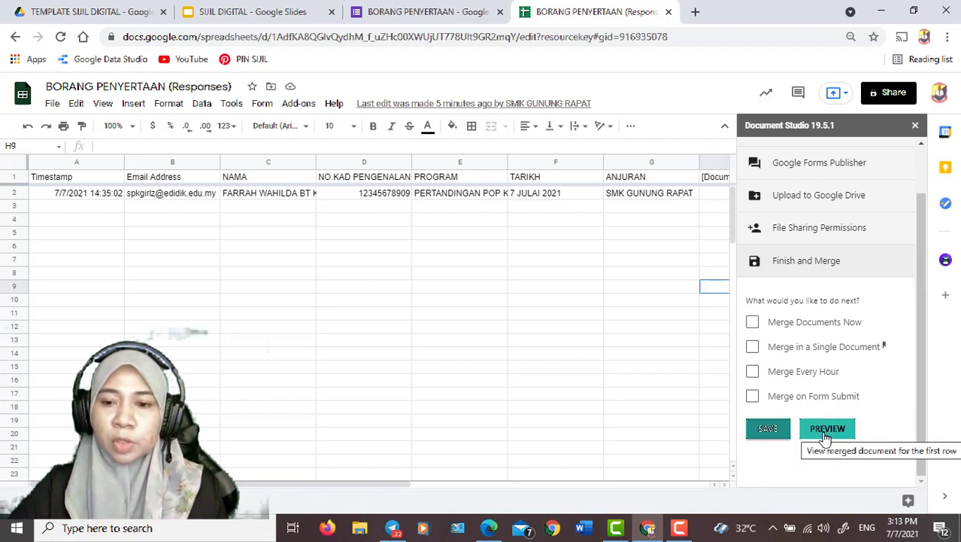
click(824, 432)
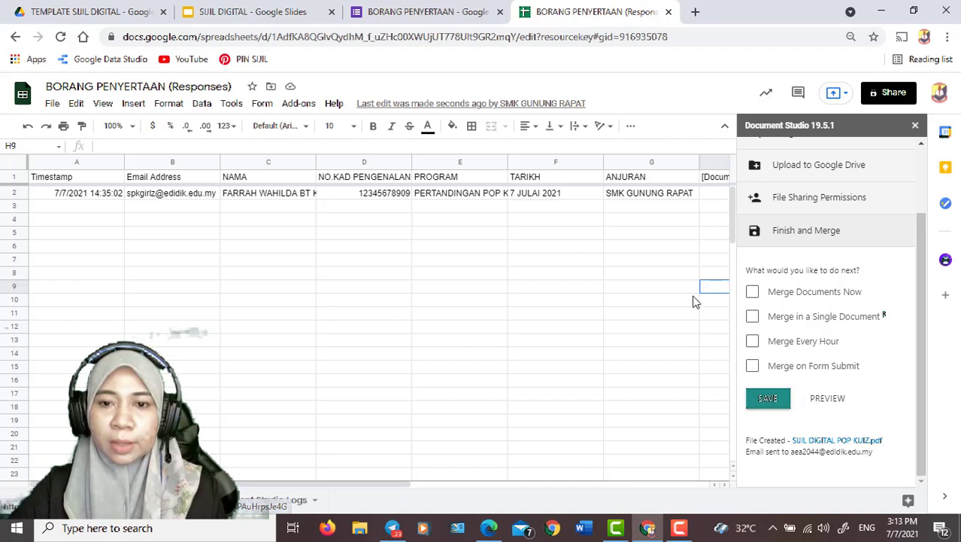
Open the preview file SIJIL DIGITAL POP KUIZ.pdf, check the merged fields on the certificate, and close it
click(666, 276)
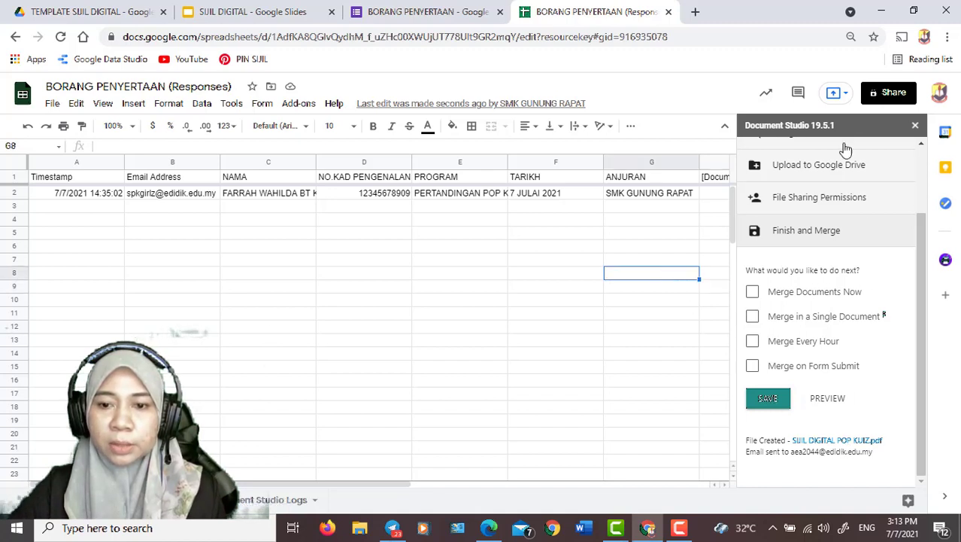
click(847, 445)
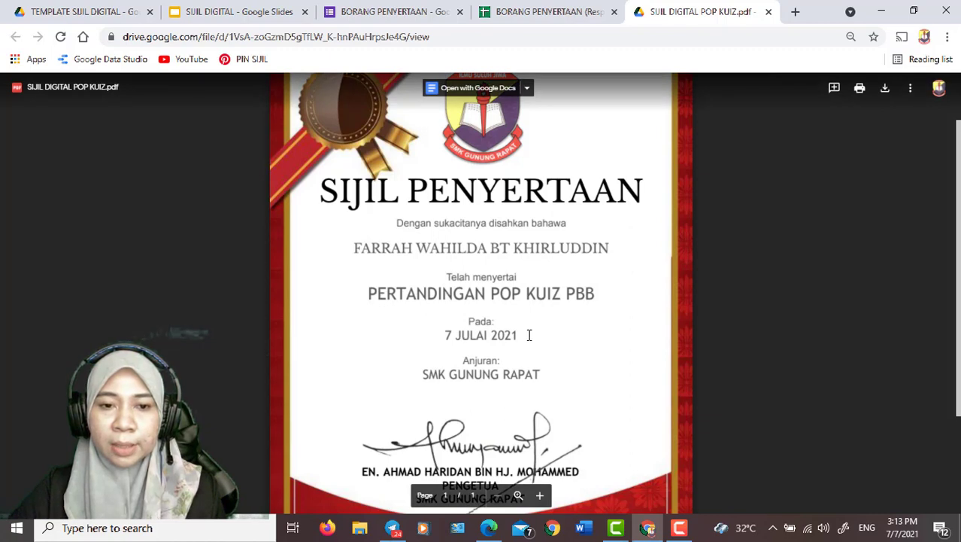
scroll(512, 376, down, 2)
scroll(531, 368, up, 3)
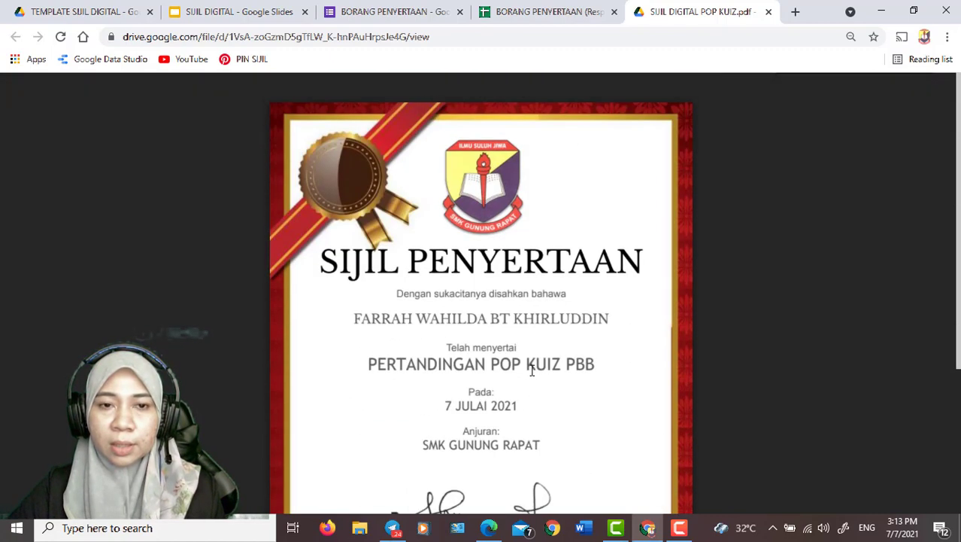
scroll(531, 368, down, 3)
scroll(532, 368, up, 3)
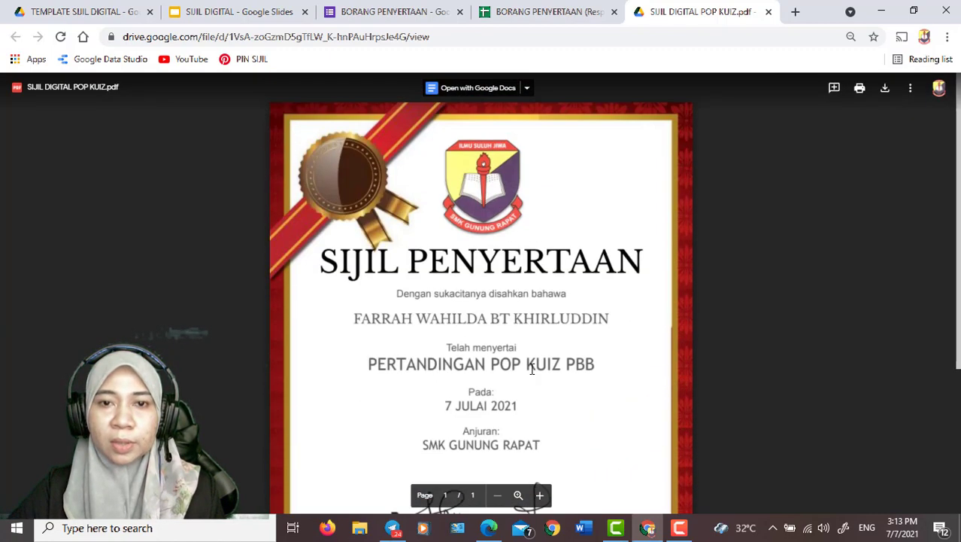
click(768, 12)
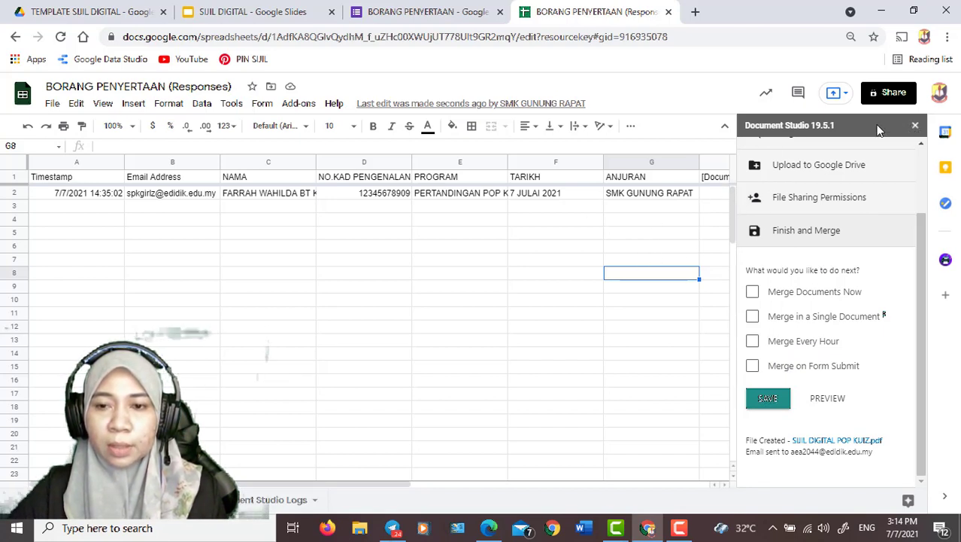
Examine the headers of the Document Studio columns added after ANJURAN, from File Link through Email Status
click(707, 182)
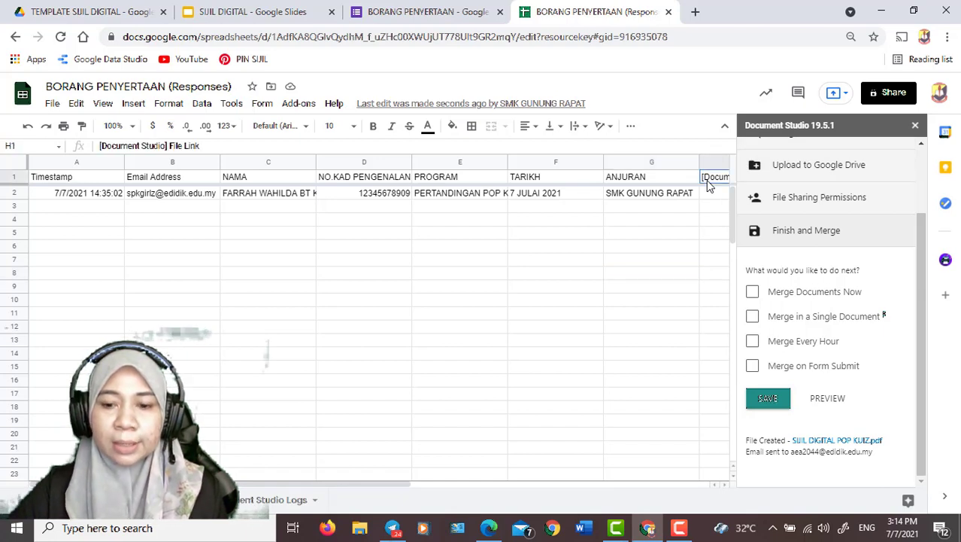
key(Right)
key(Right)
key(Right)
key(Right)
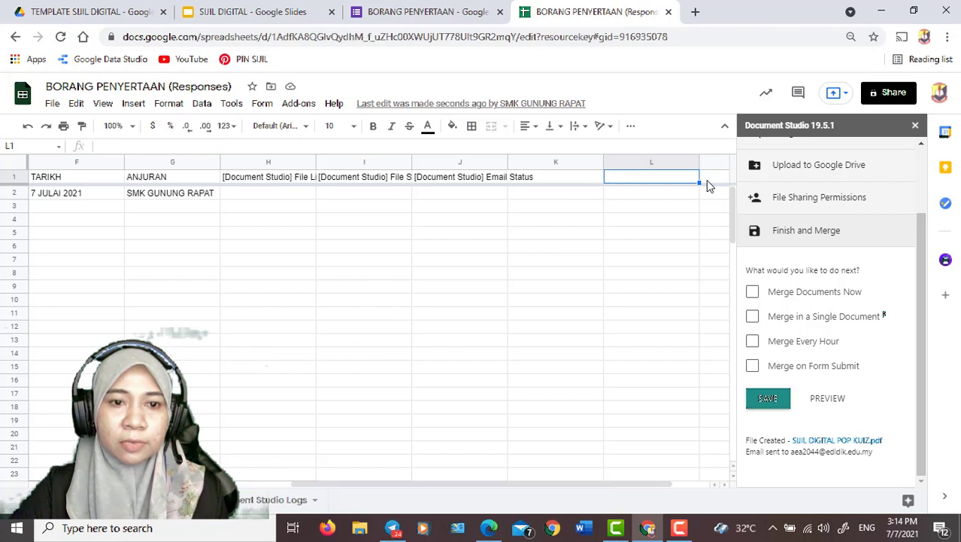
click(276, 179)
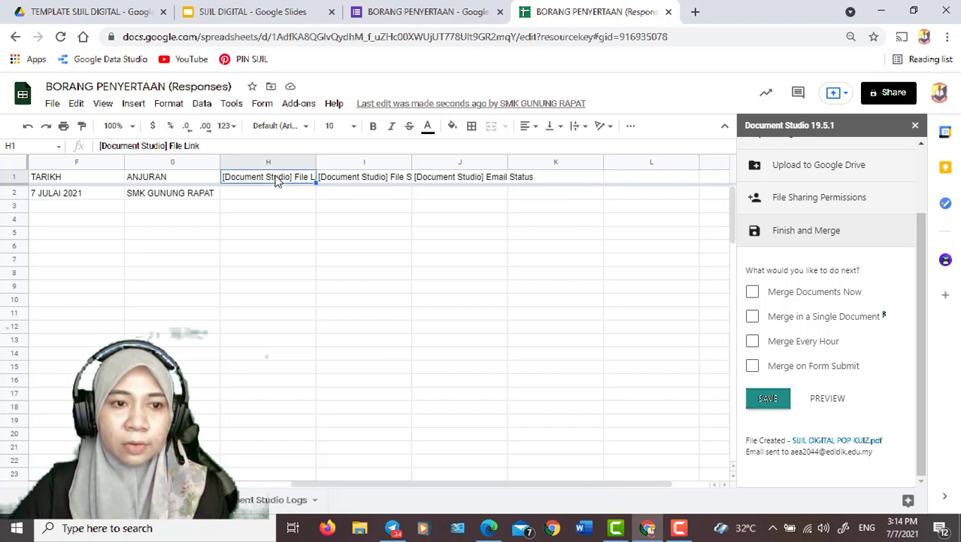
click(338, 181)
click(447, 179)
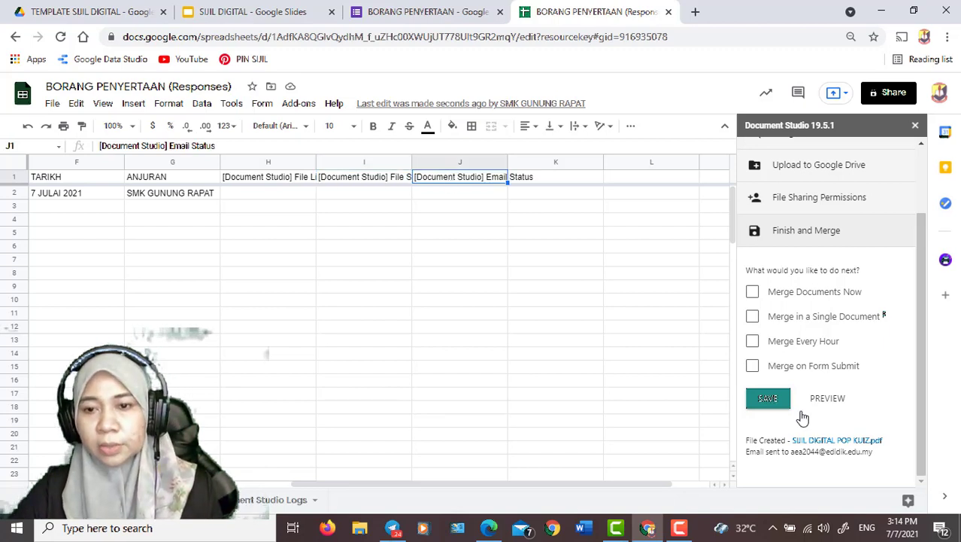
Enable Merge Documents Now and run the merge for the form response rows
click(753, 292)
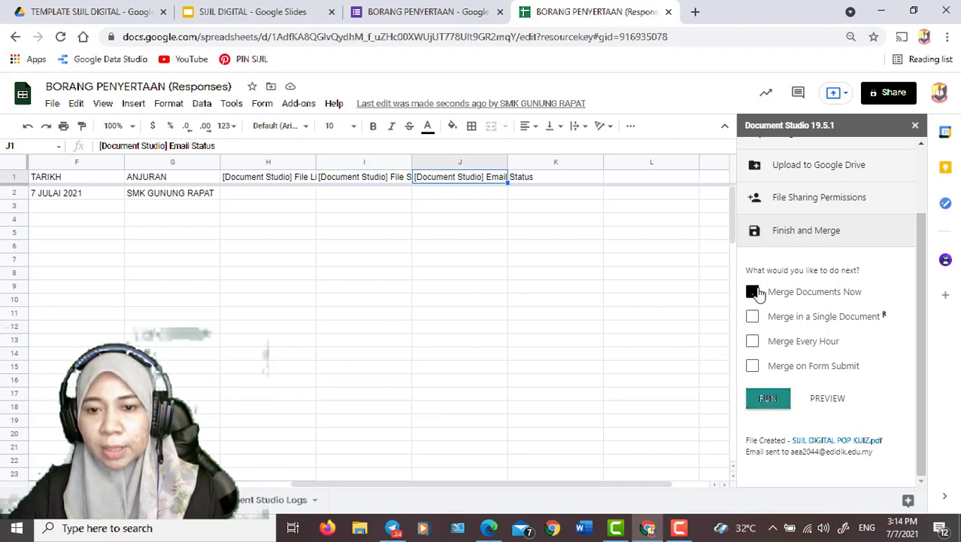
click(768, 399)
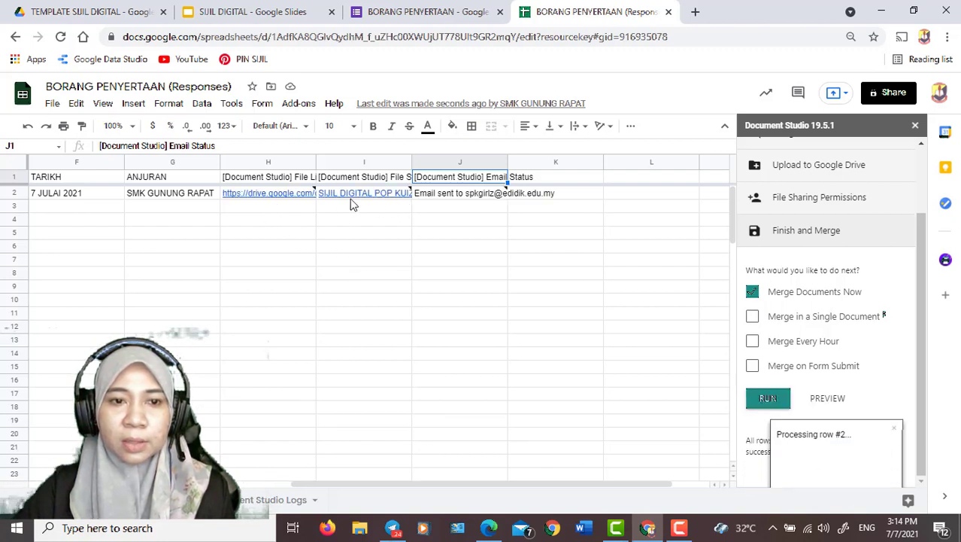
Open the merged certificate from the File Link column in row 2 to check it, and close both it and Document Studio
mouse_move(322, 198)
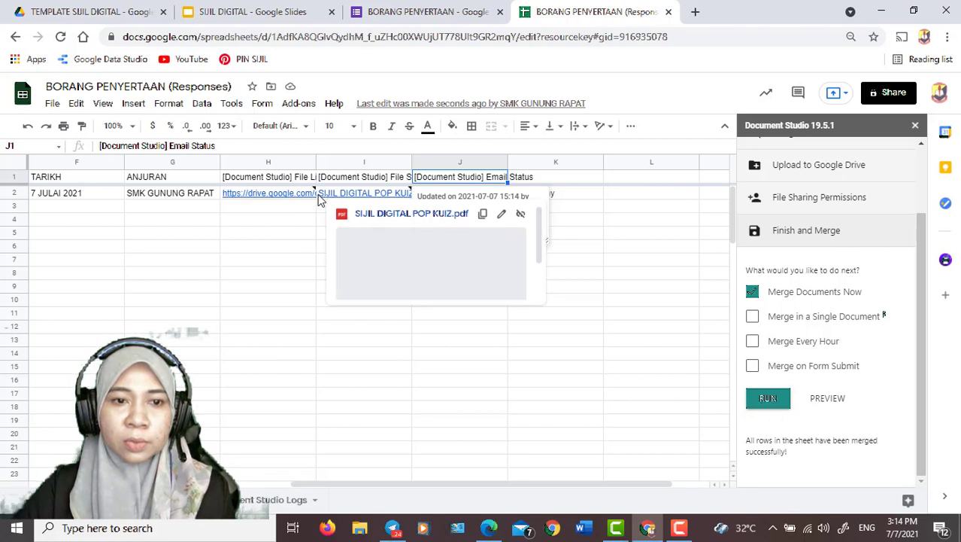
mouse_move(287, 199)
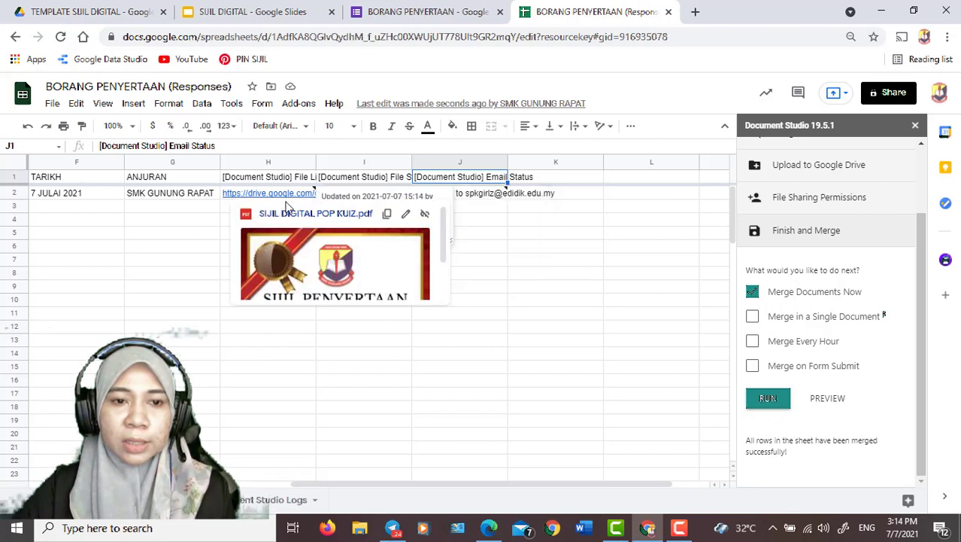
click(300, 249)
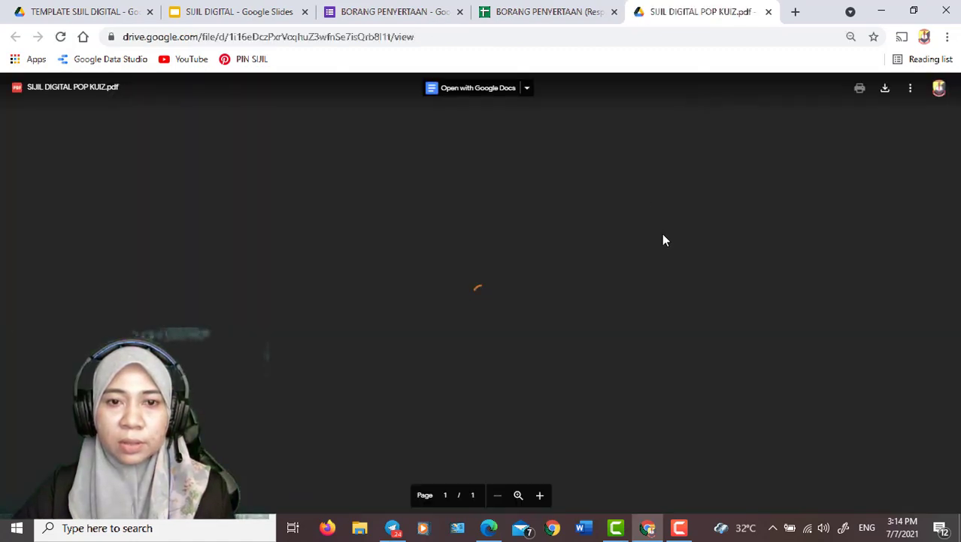
scroll(663, 240, down, 2)
scroll(663, 240, up, 2)
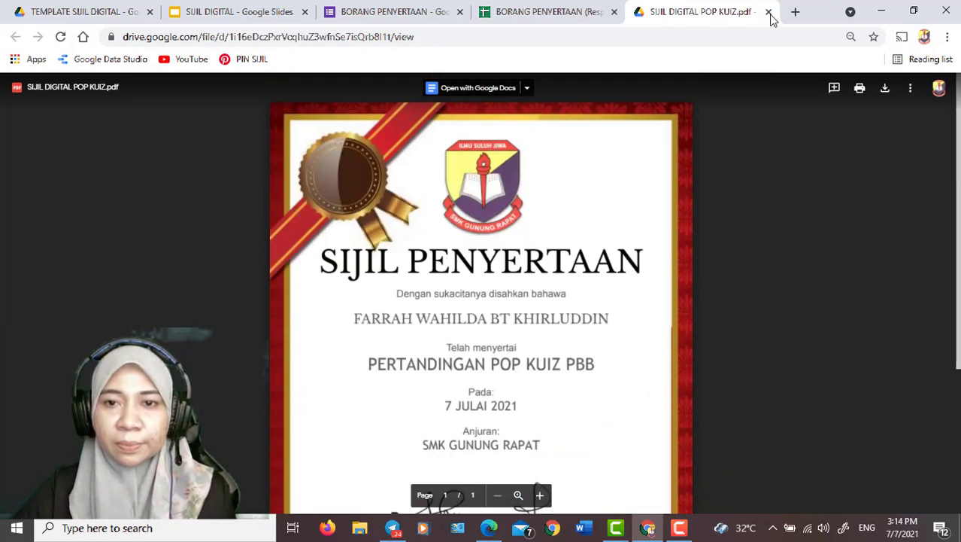
click(768, 11)
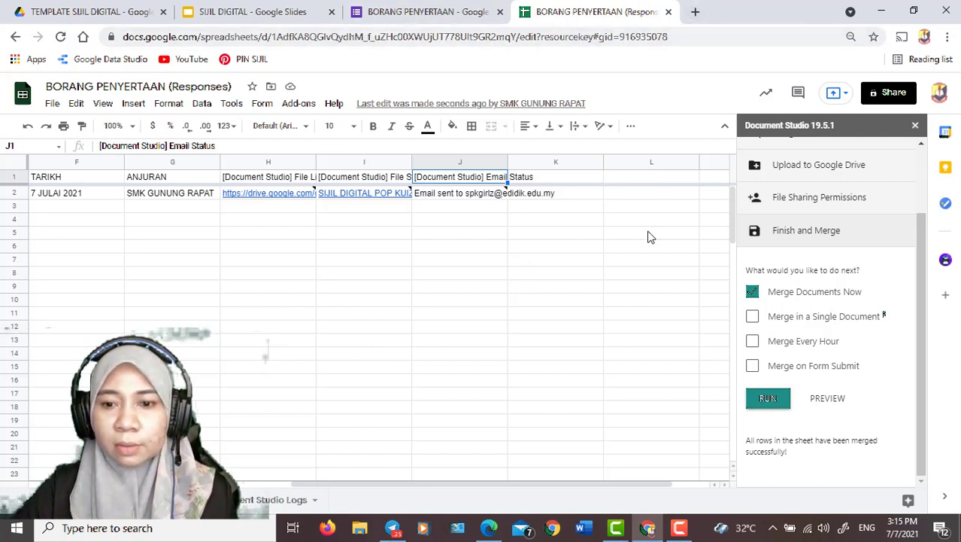
click(914, 125)
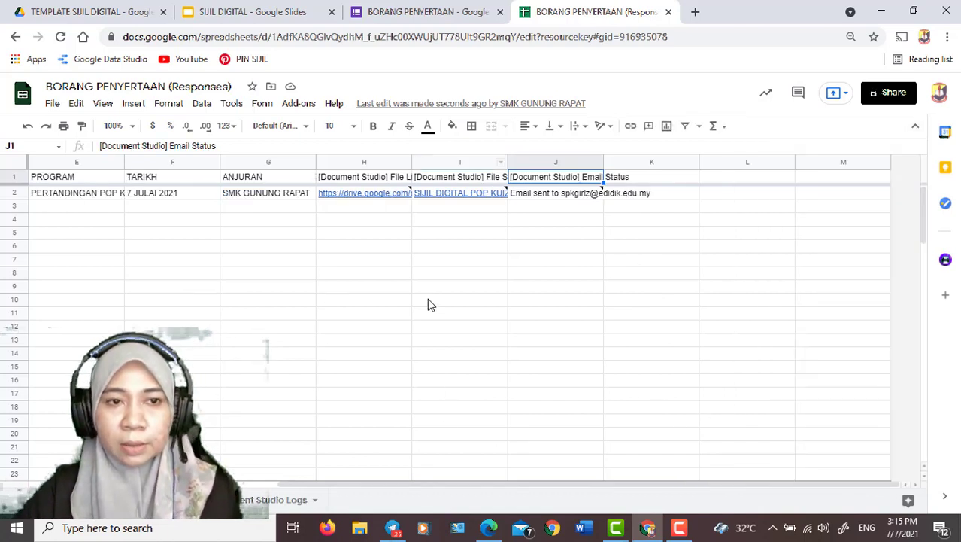
Switch to the recipient's Gmail in another Chrome profile and open the SIJIL PENYERTAAN POP KUIZ PBB SMKGR email to check the message and attachment
click(913, 11)
double_click(924, 254)
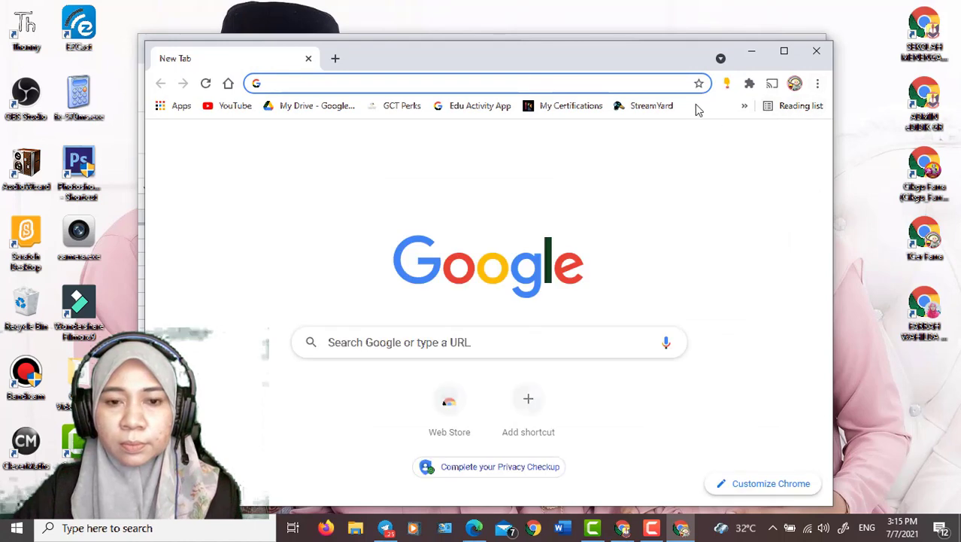
click(703, 145)
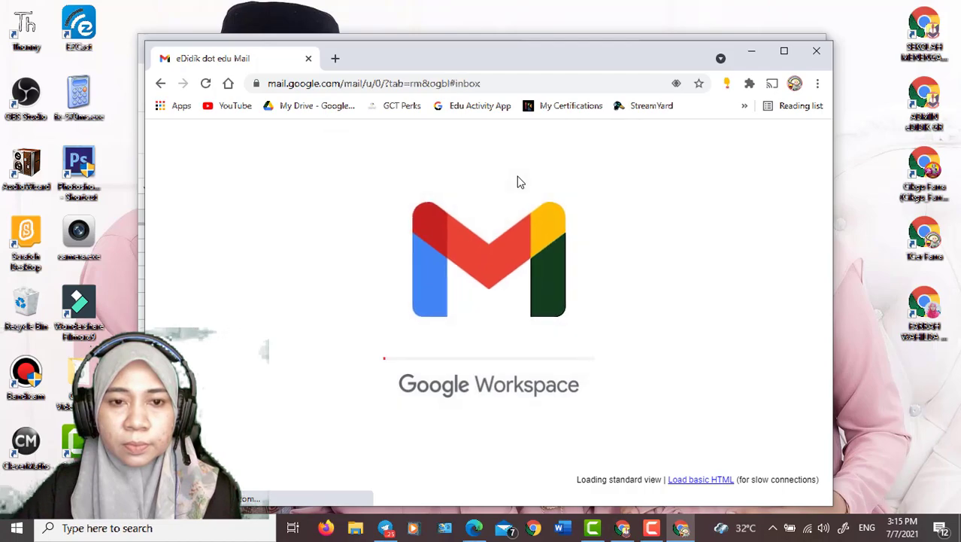
click(784, 50)
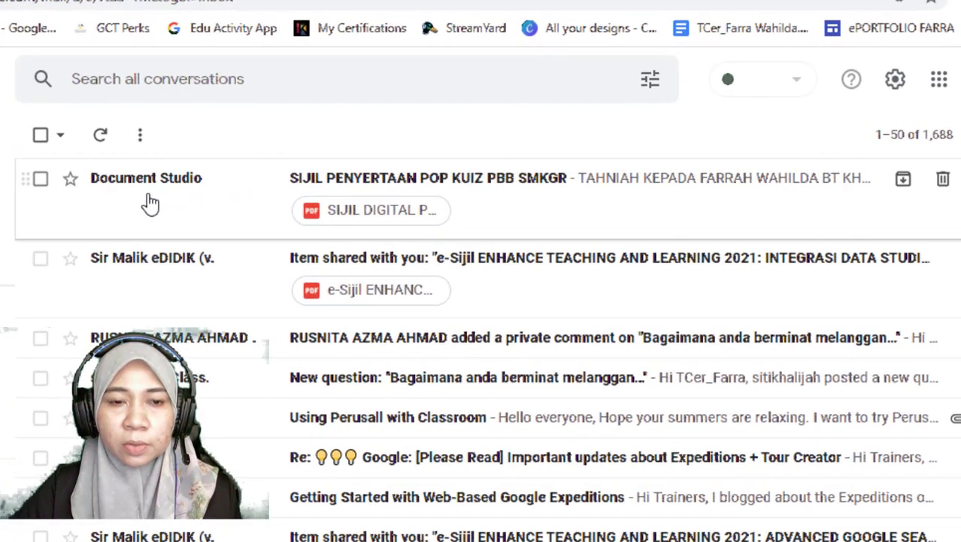
click(374, 183)
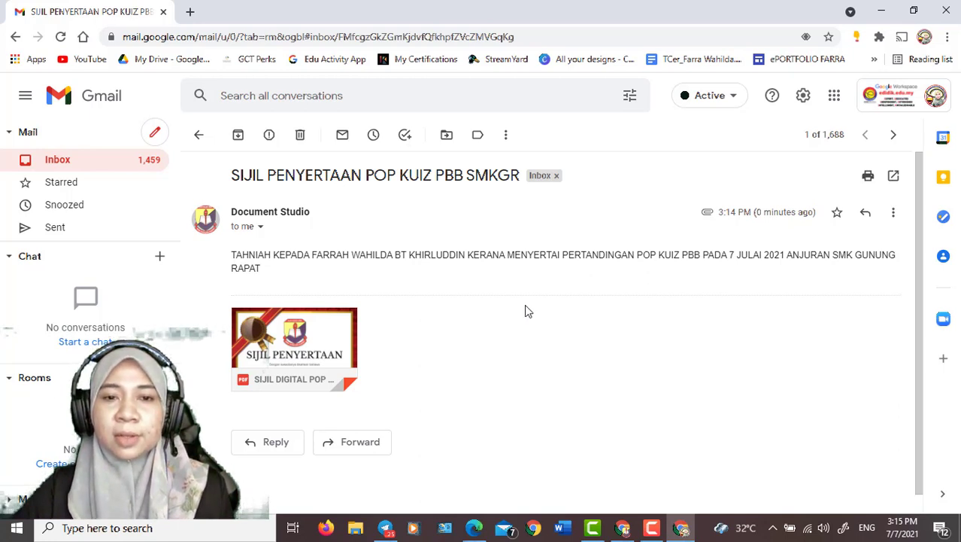
mouse_move(322, 358)
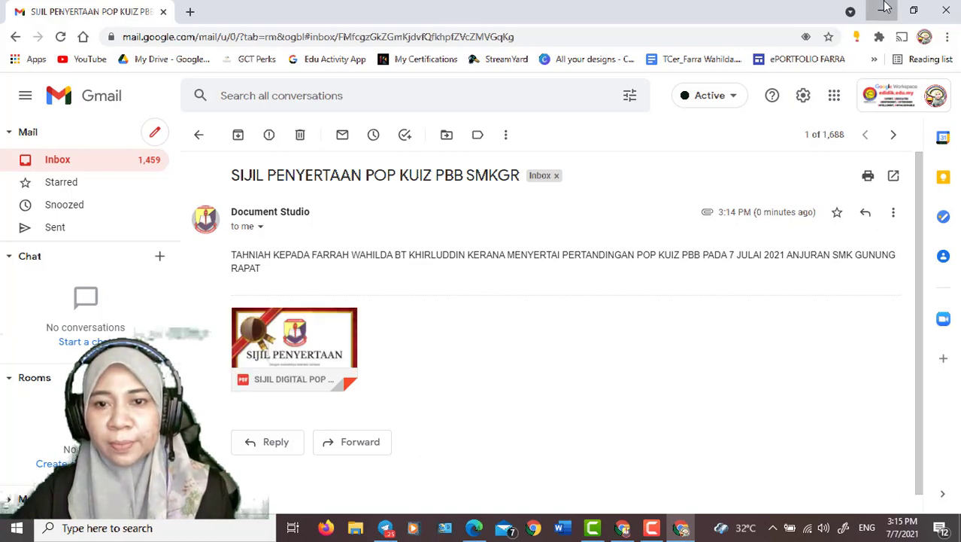
Switch back to the BORANG PENYERTAAN responses spreadsheet and check row 2 from Email Status back to Timestamp
click(885, 7)
click(782, 36)
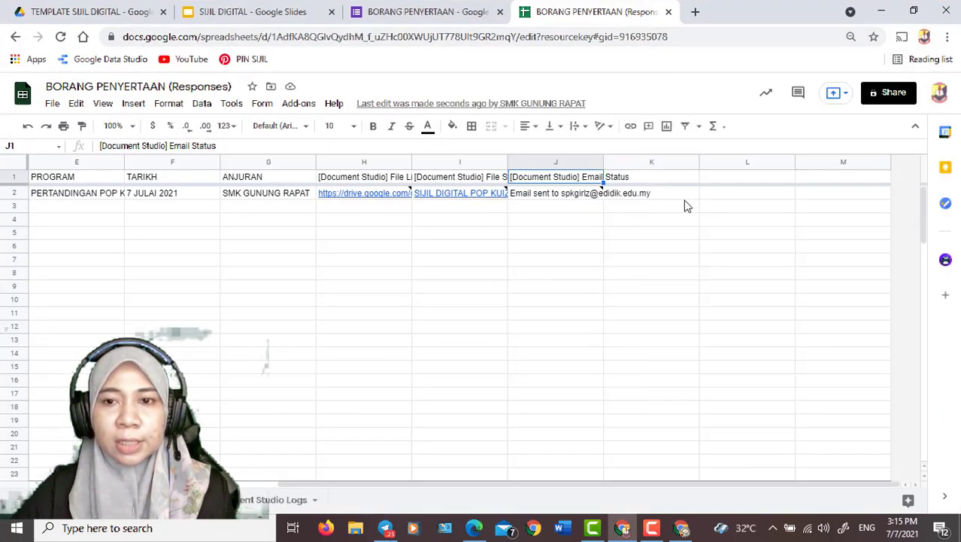
drag(280, 486, 38, 485)
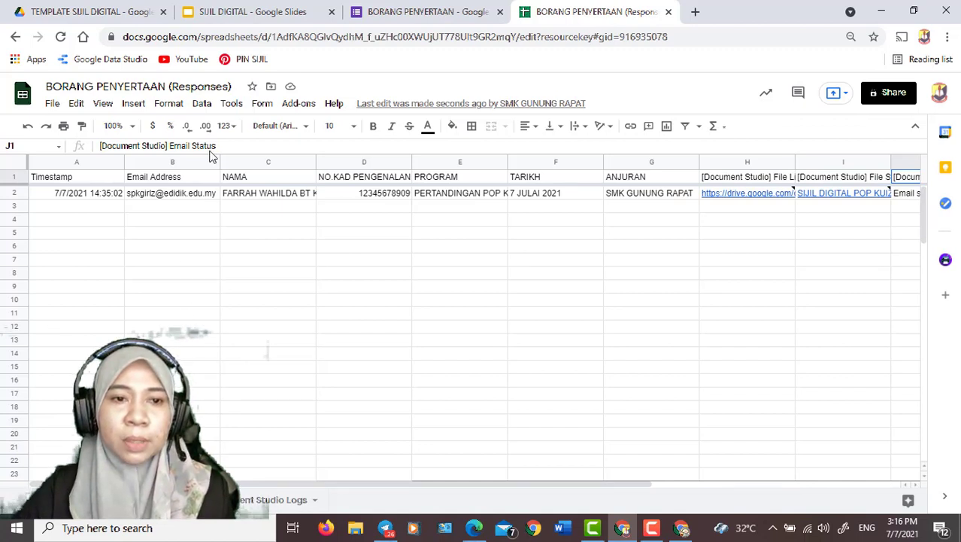
click(299, 103)
mouse_move(377, 223)
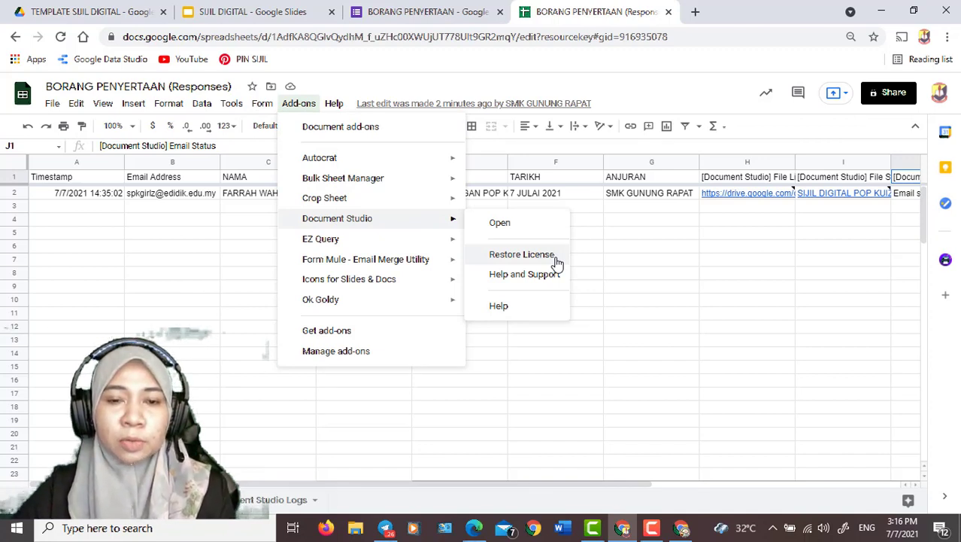
click(611, 248)
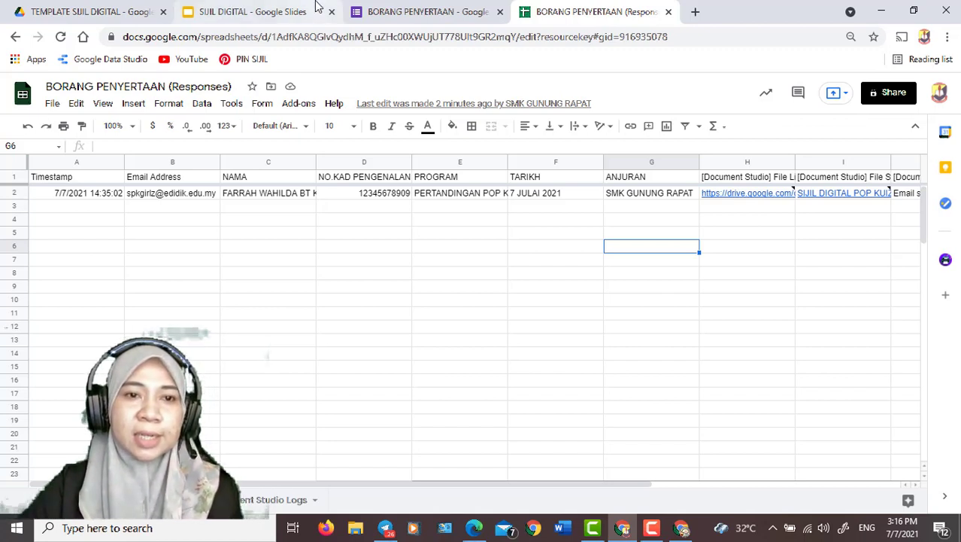
Open the SIJIL PESERTA folder in the TEMPLATE SIJIL DIGITAL Drive folder and preview the second SIJIL DIGITAL POP KUIZ certificate
click(98, 10)
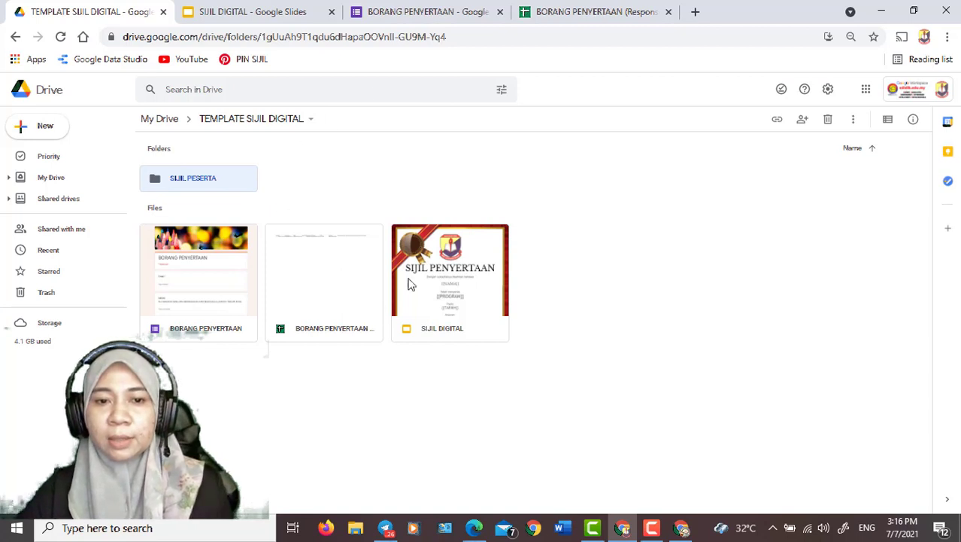
double_click(233, 180)
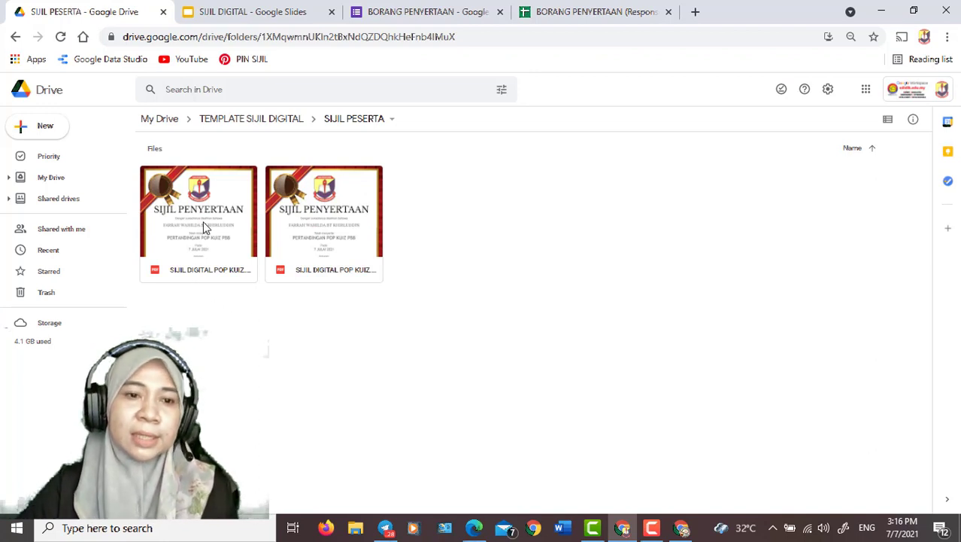
double_click(306, 215)
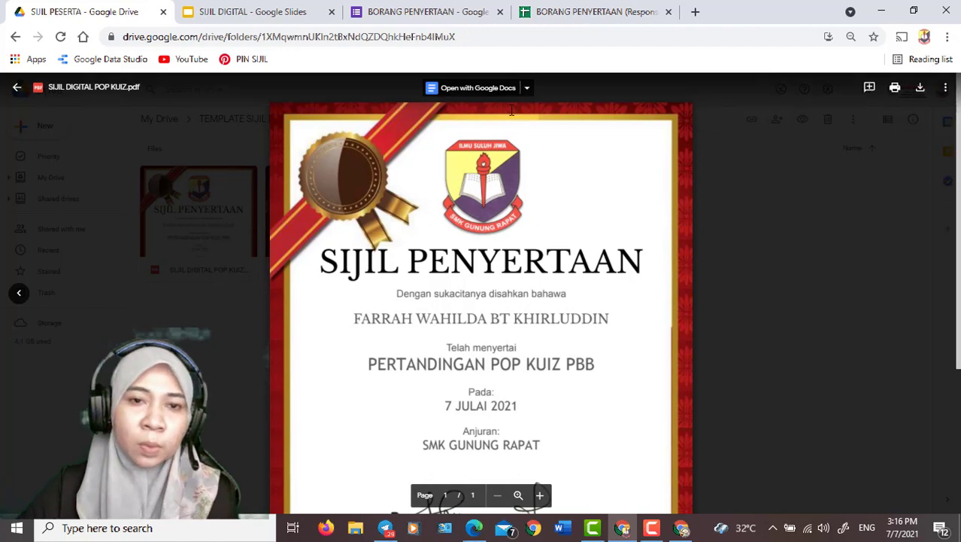
Check the Document Studio file links in row 2 of the responses spreadsheet, and close the certificate preview in Drive
click(564, 11)
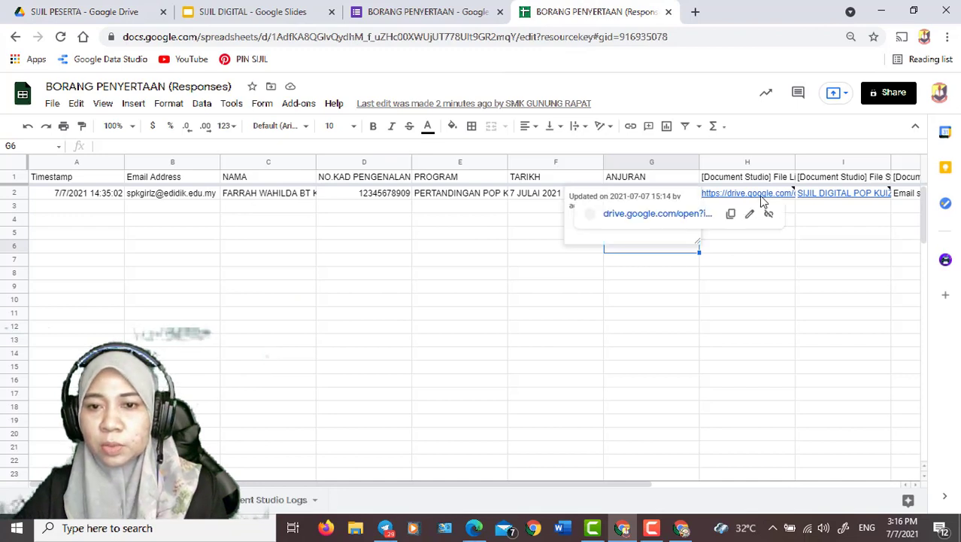
mouse_move(817, 198)
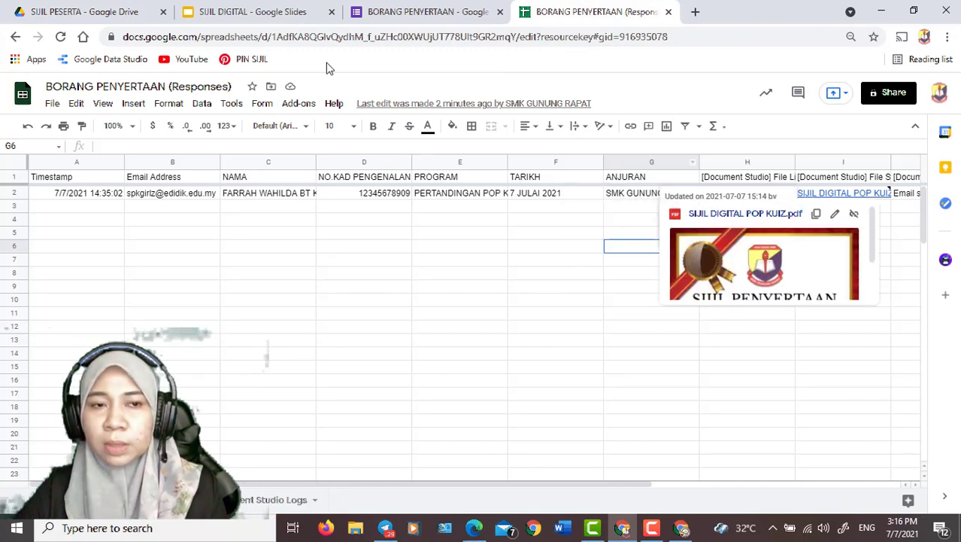
click(128, 10)
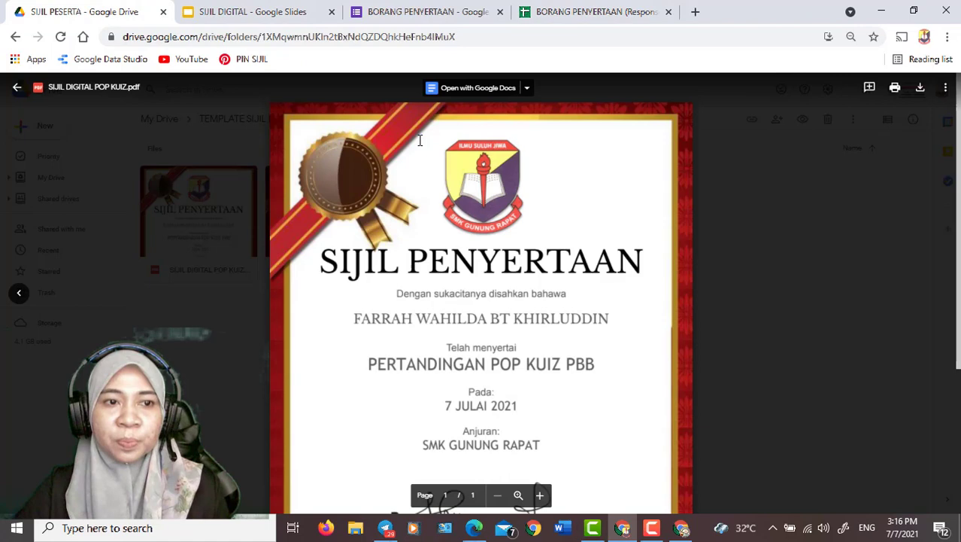
click(16, 86)
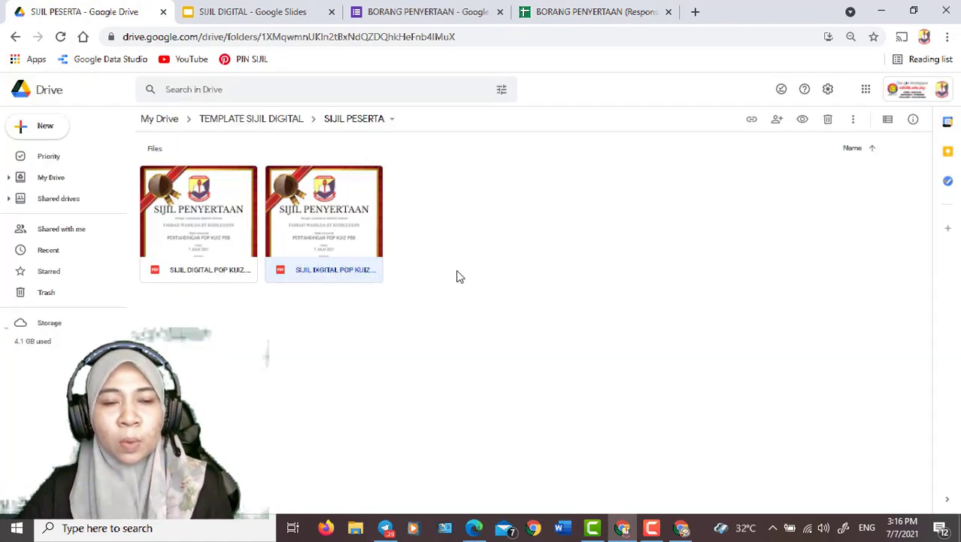